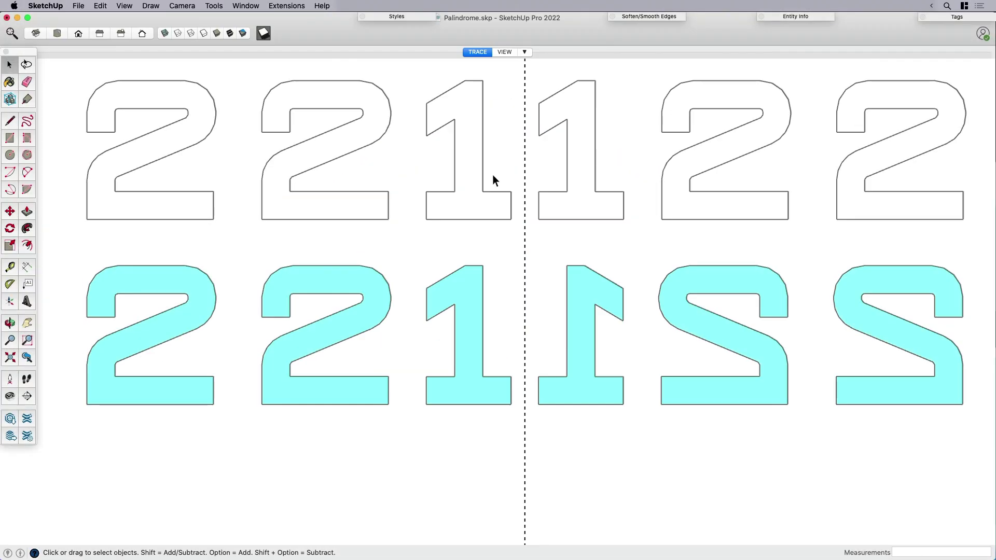
Pan the view over to the EVE letters and reference picture
key(h)
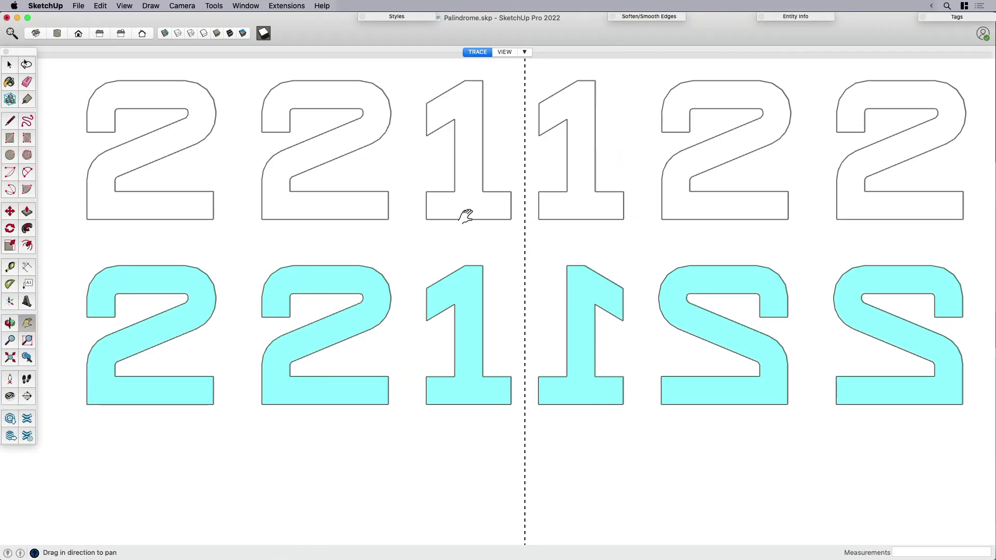
key(space)
scroll(445, 233, down, 2)
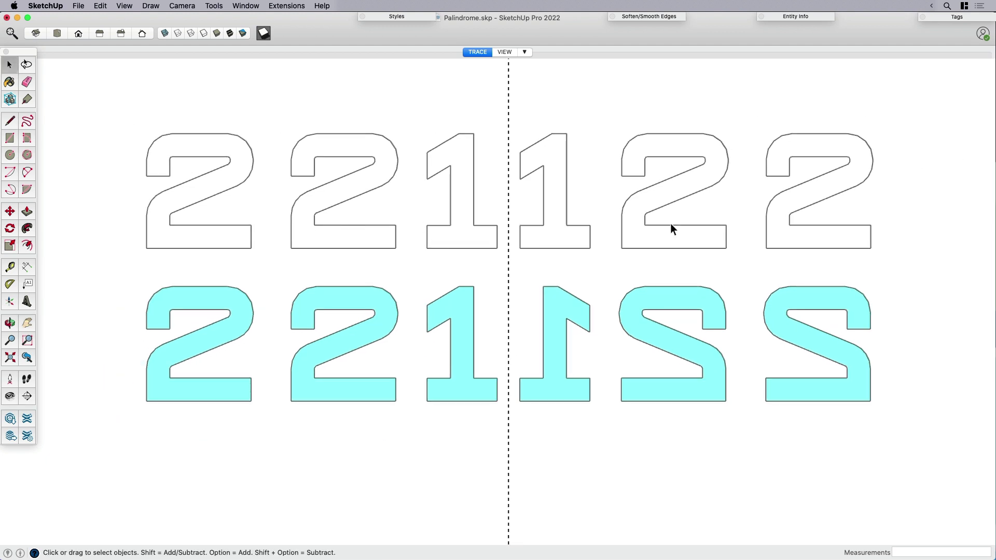
scroll(426, 264, down, 2)
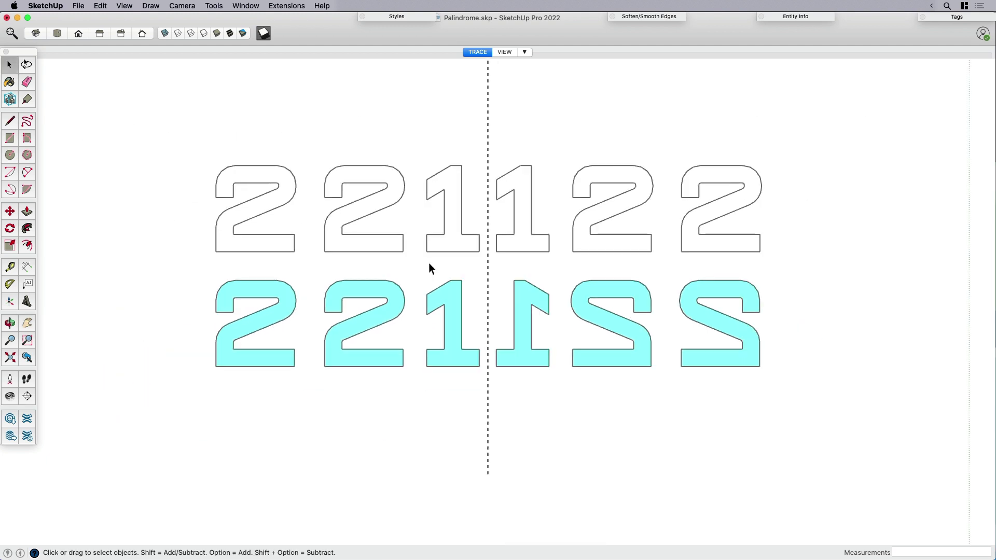
key(h)
scroll(430, 262, down, 2)
drag(499, 268, 437, 285)
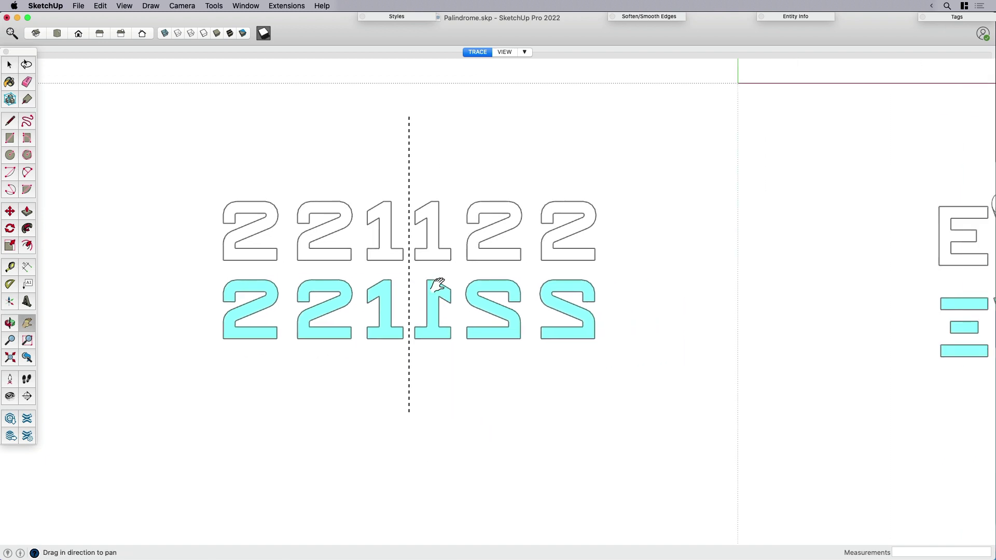
drag(620, 295, 359, 296)
drag(536, 296, 328, 288)
Orbit to a higher, near-front perspective of the EVE scene
middle_drag(420, 237, 502, 162)
drag(468, 188, 432, 299)
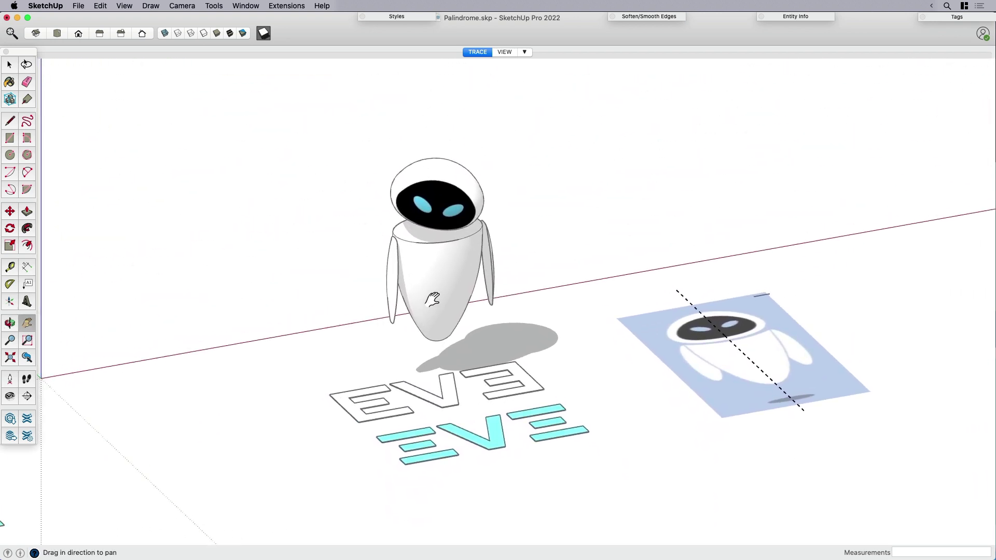
middle_drag(445, 315, 343, 427)
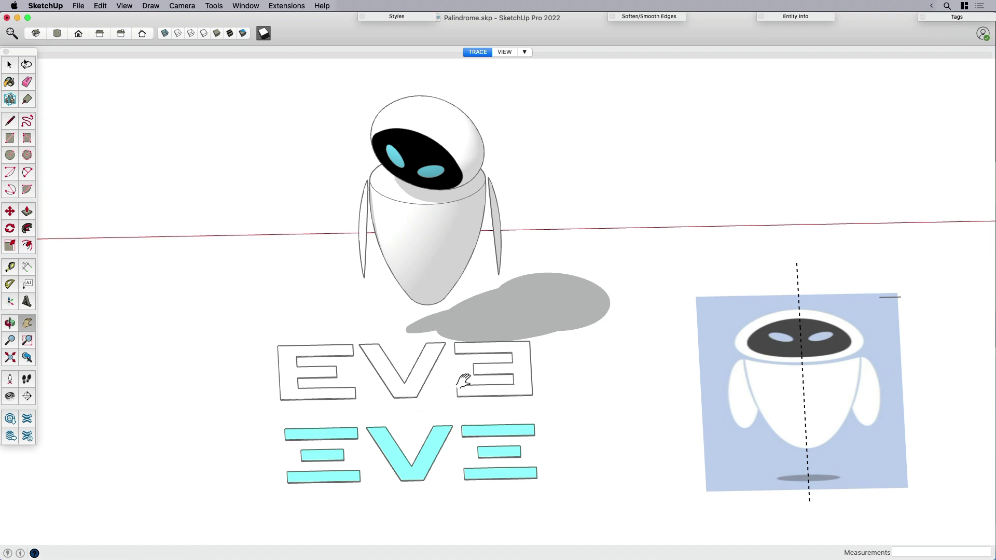
middle_drag(368, 403, 475, 373)
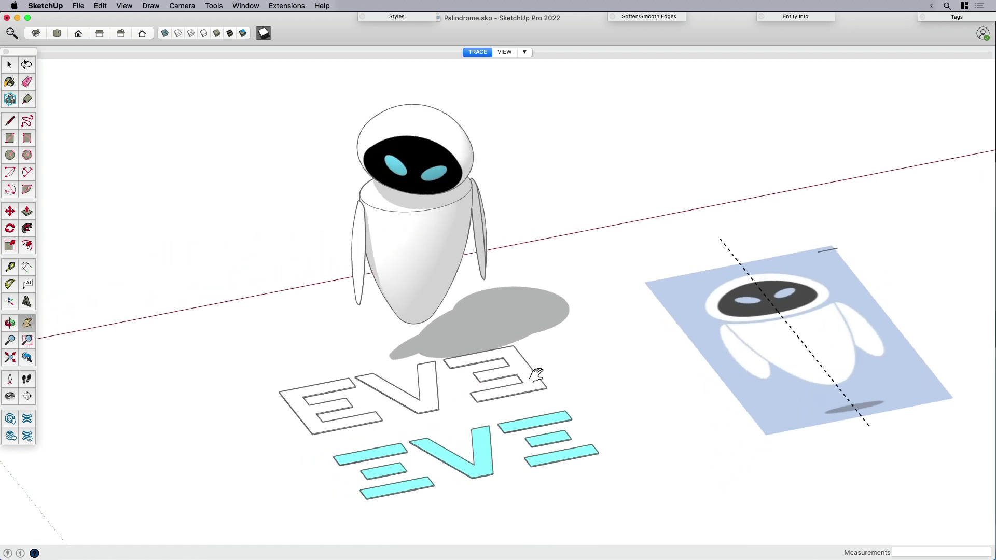
drag(539, 374, 441, 362)
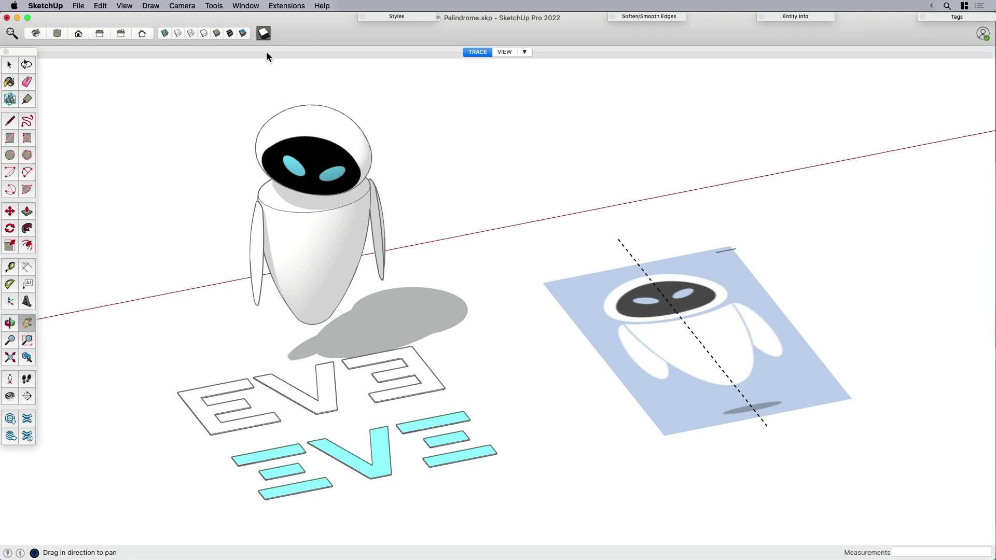
Turn off shadows and shift the view toward the reference picture
click(263, 33)
middle_drag(695, 309, 594, 374)
drag(594, 373, 459, 330)
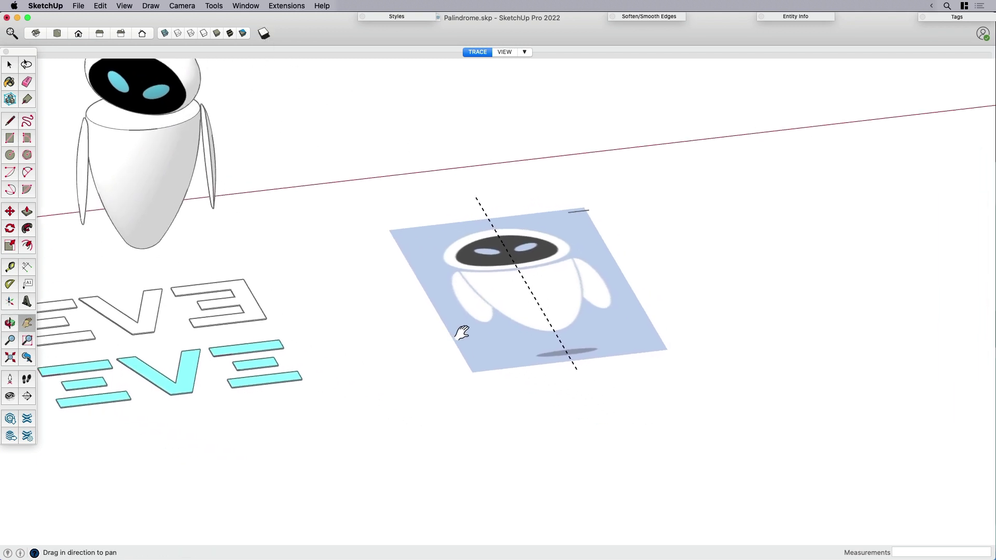
key(space)
Switch to the TRACE scene and delete the loose ellipse and arc
click(475, 51)
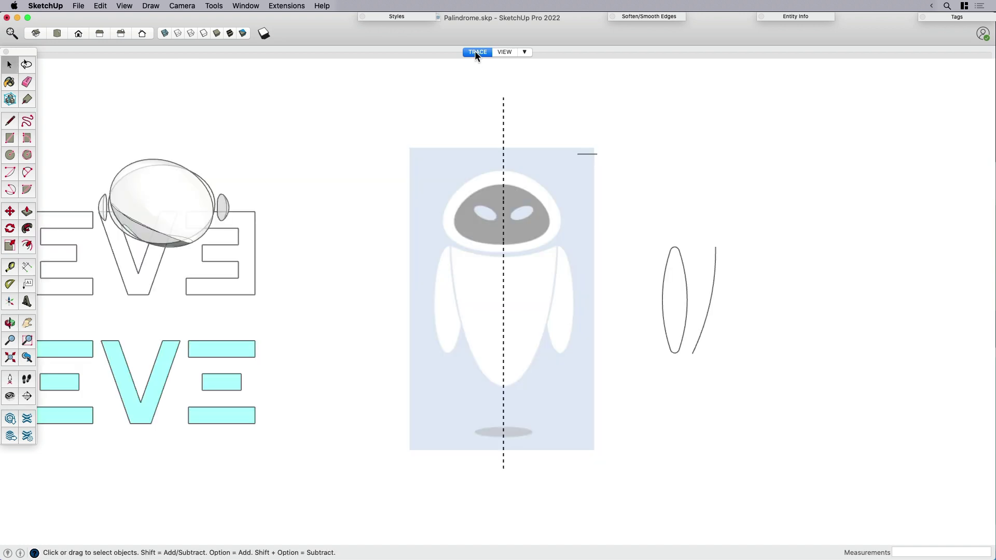
drag(640, 212, 749, 381)
key(Delete)
Zoom and pan in close on EVE's visor in the reference picture
click(555, 189)
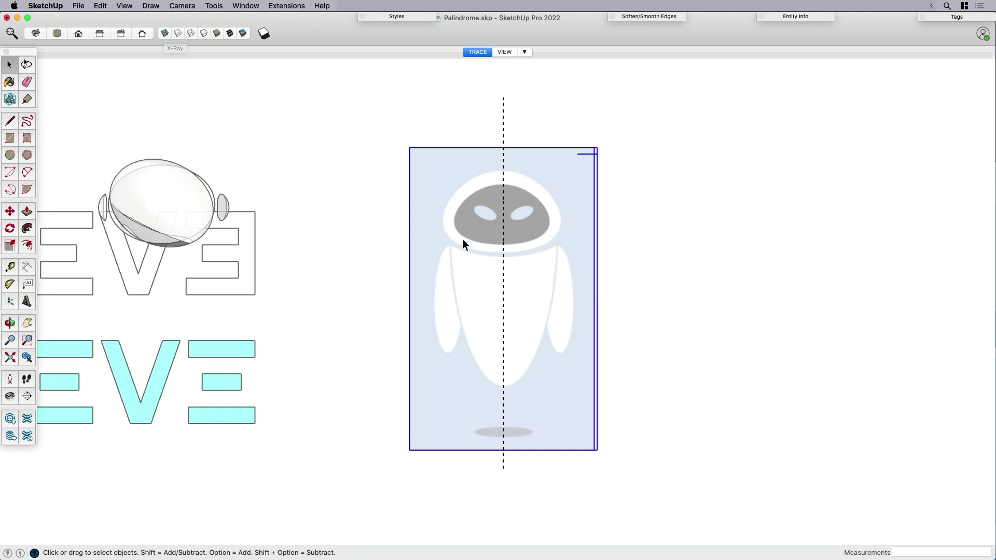
scroll(509, 276, up, 3)
scroll(528, 301, up, 1)
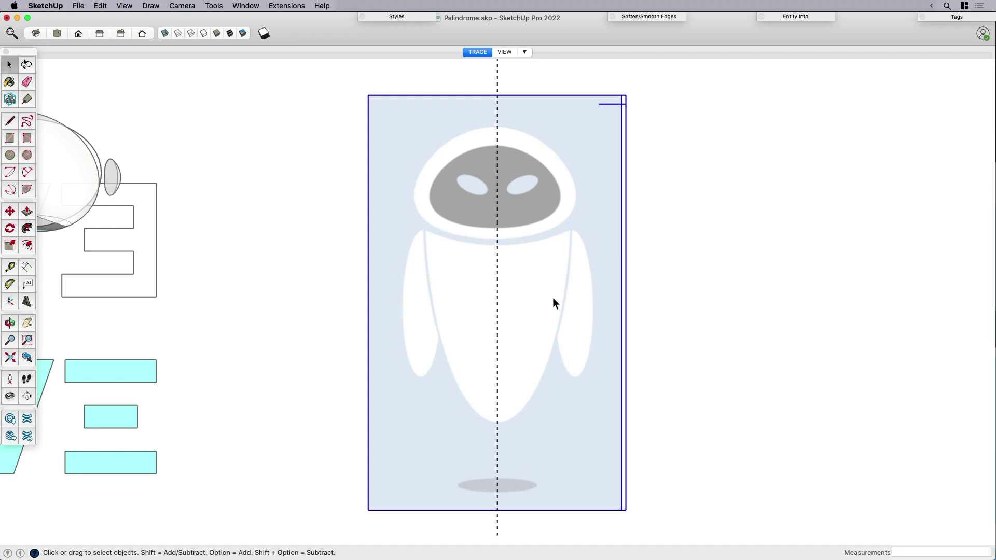
key(h)
drag(552, 304, 539, 305)
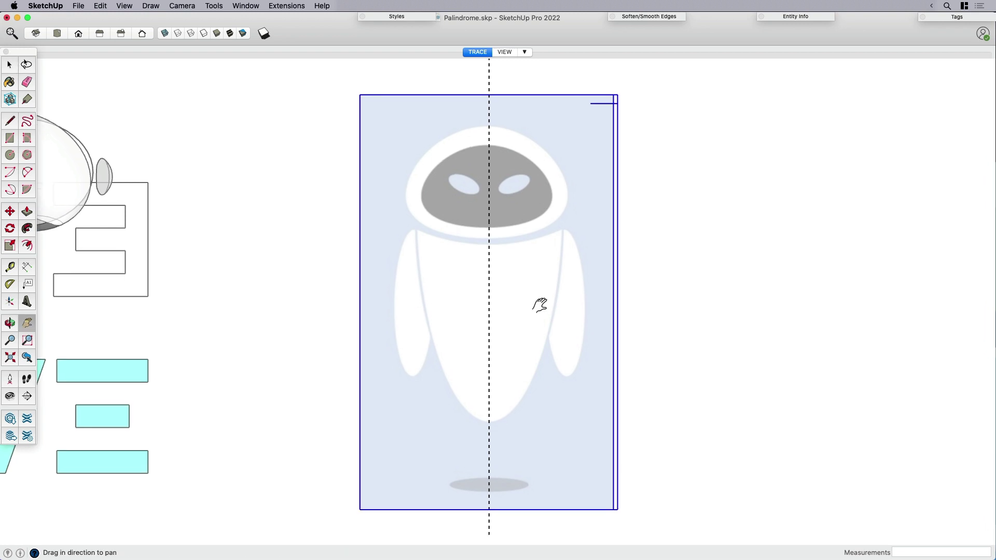
key(space)
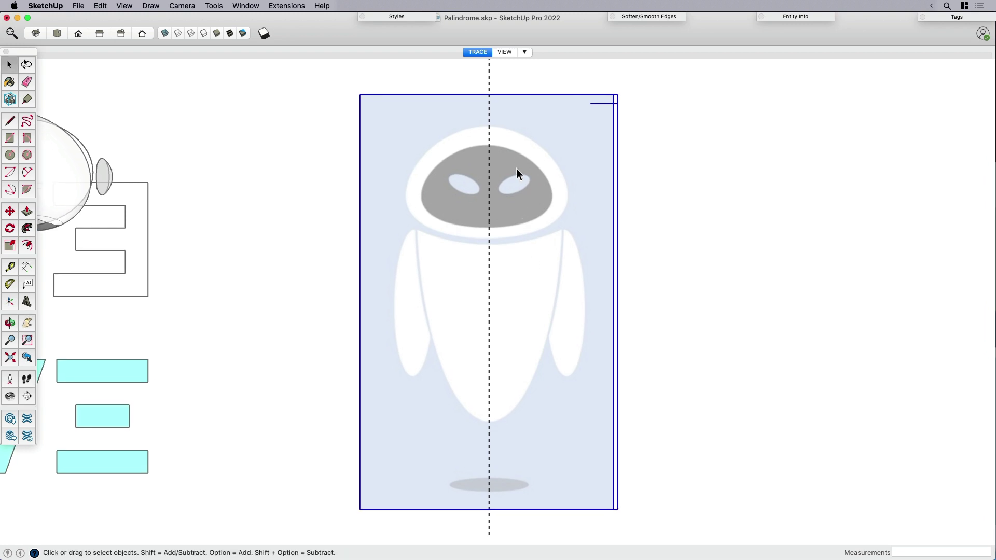
scroll(515, 170, up, 5)
key(h)
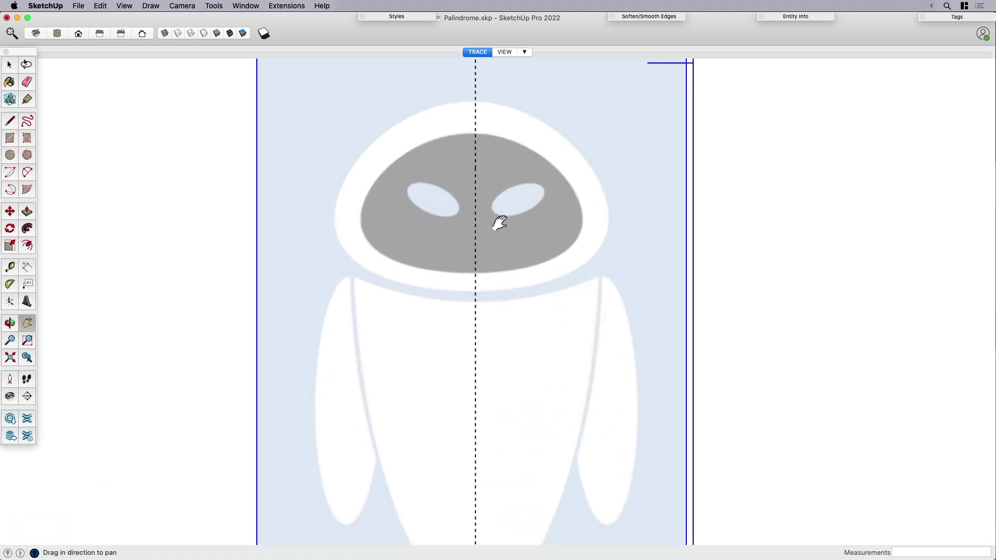
drag(498, 224, 504, 289)
scroll(505, 289, up, 2)
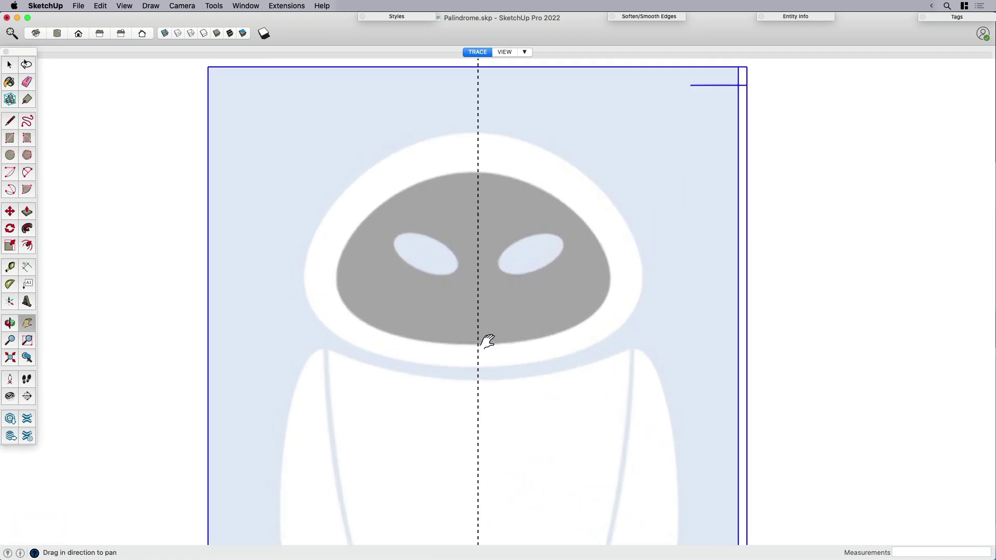
key(l)
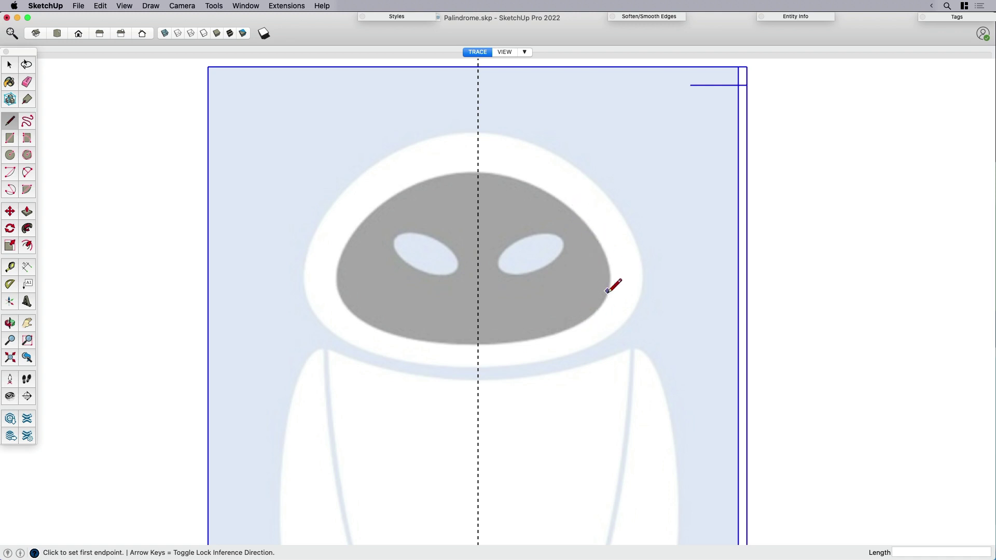
Draw the visor's right vertical edge plus top and bottom edges to the centre axis
click(584, 321)
key(Escape)
click(590, 232)
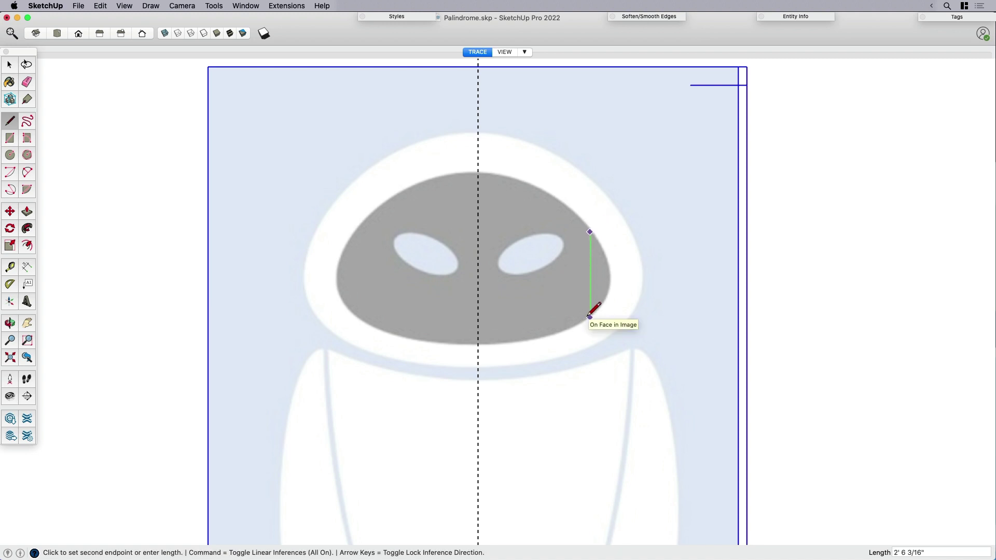
click(590, 317)
key(space)
key(l)
click(590, 317)
click(478, 317)
key(Escape)
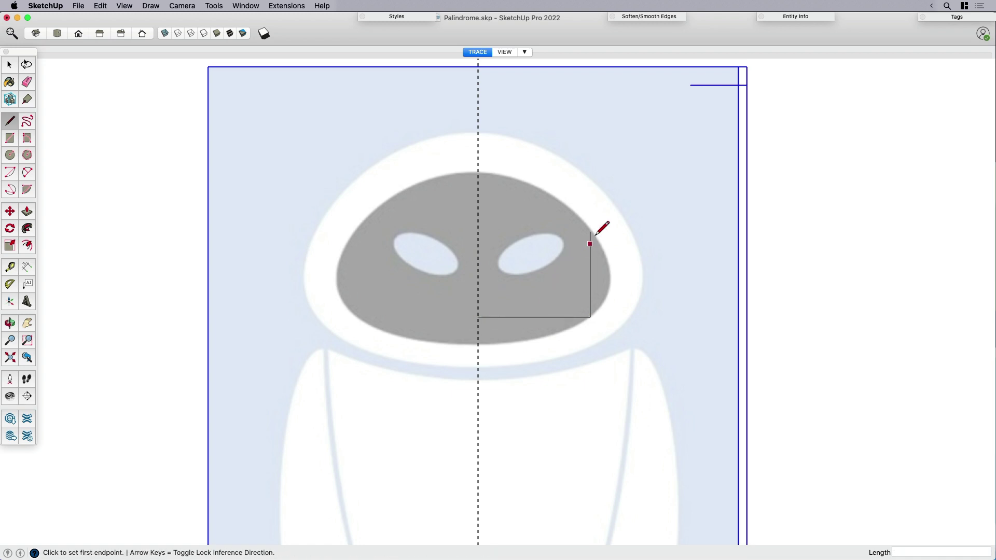
click(590, 231)
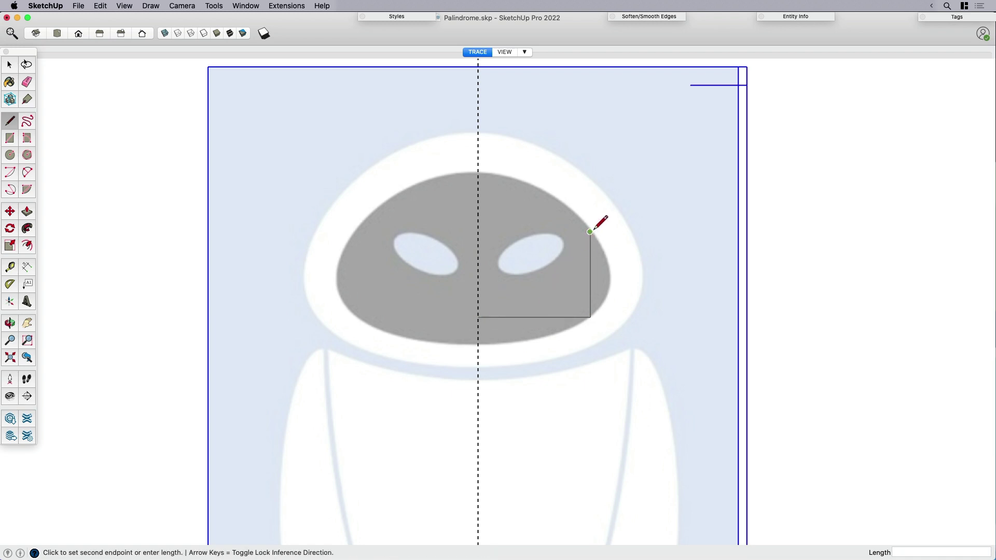
click(478, 231)
key(space)
Copy the top and bottom edges leftward across the centre axis
click(584, 233)
key(m)
click(589, 232)
key(alt)
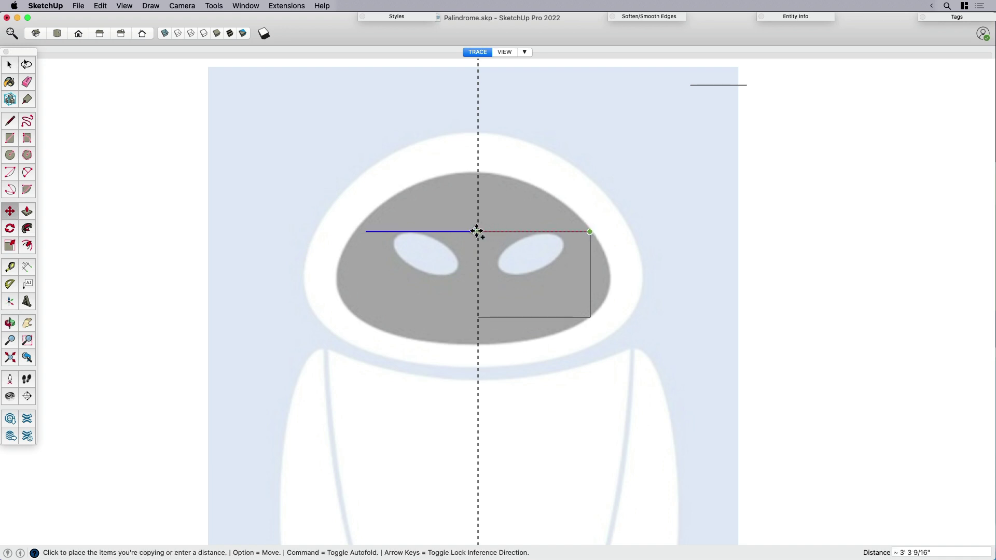
click(478, 232)
key(space)
click(583, 317)
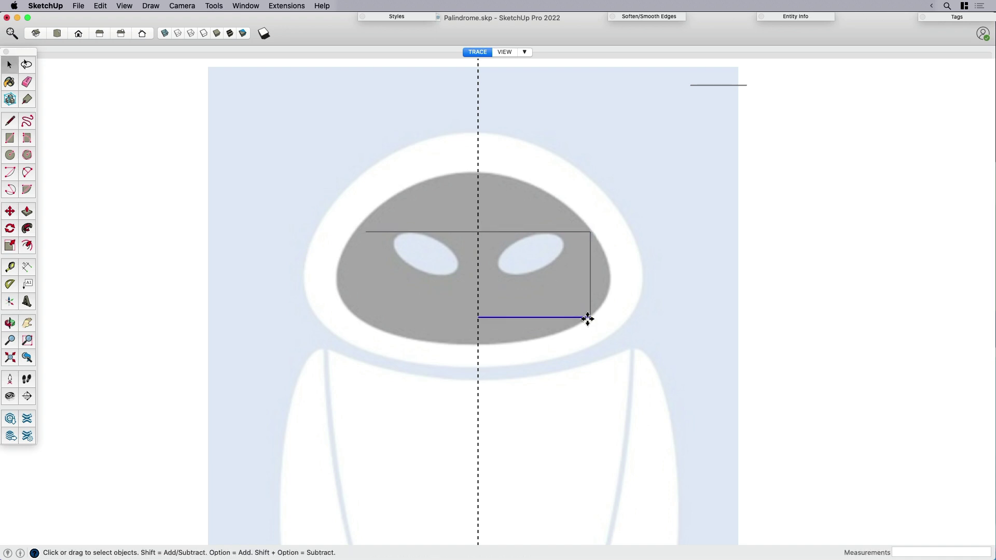
key(m)
click(590, 317)
key(alt)
click(478, 316)
key(space)
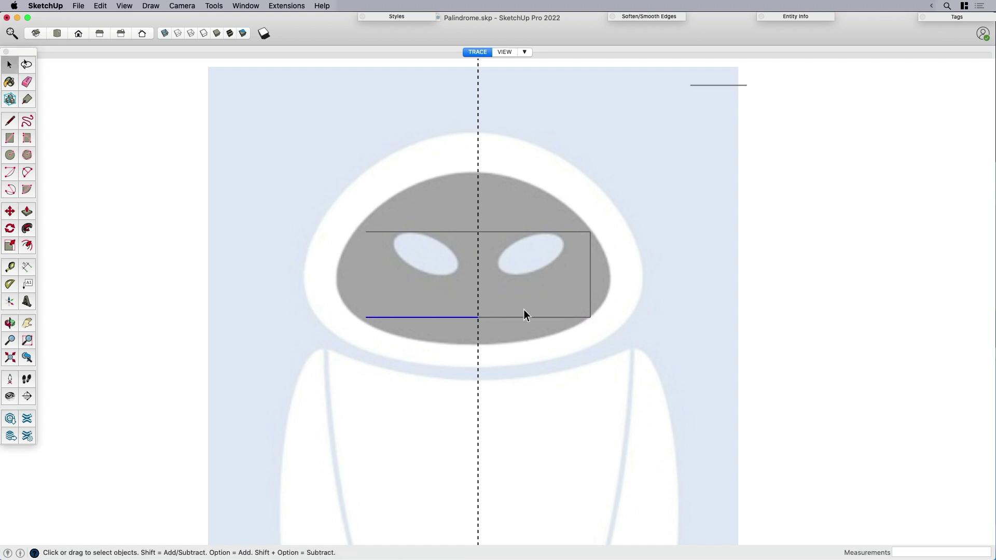
Replace the right vertical edge with an arc bulging to the visor's right curve
key(e)
click(590, 291)
key(a)
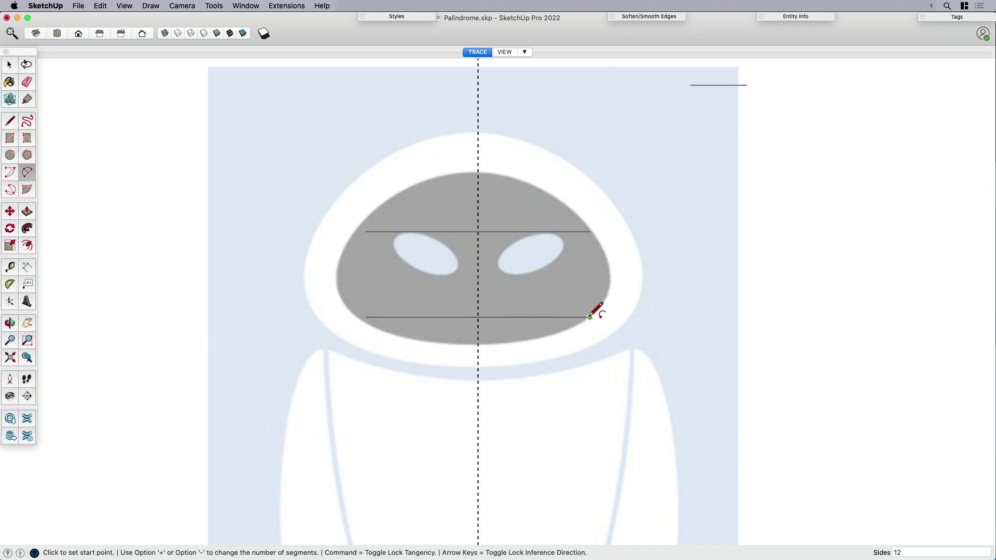
click(590, 317)
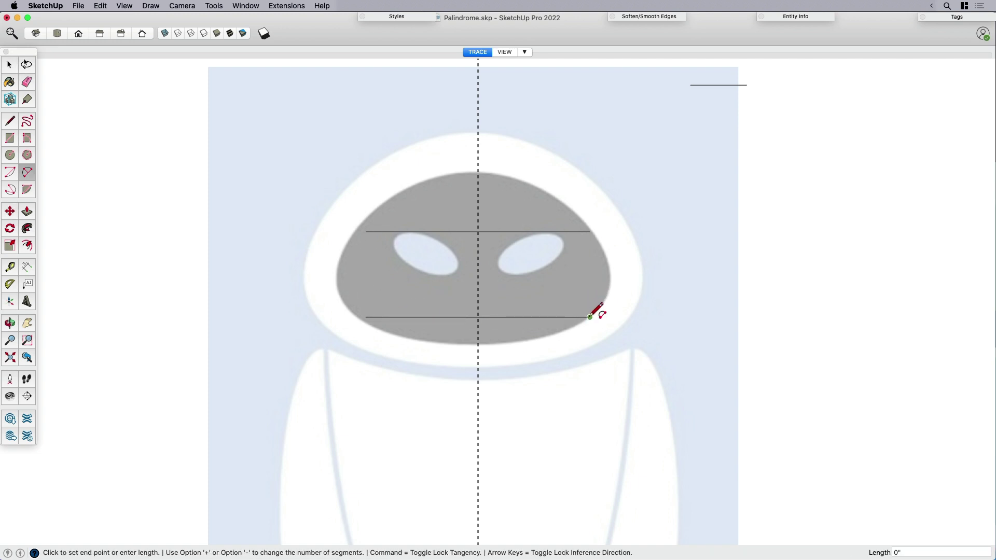
click(590, 231)
scroll(610, 283, up, 3)
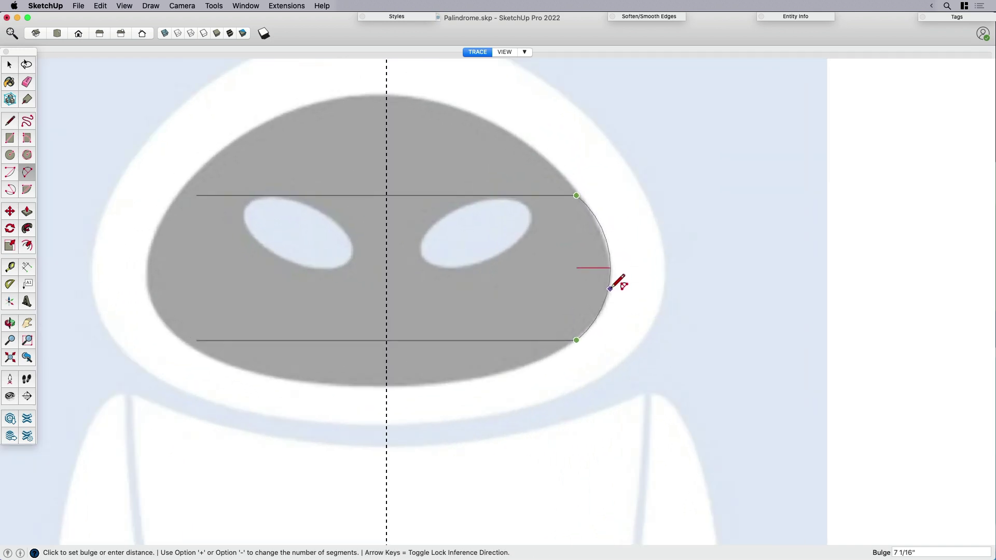
click(609, 284)
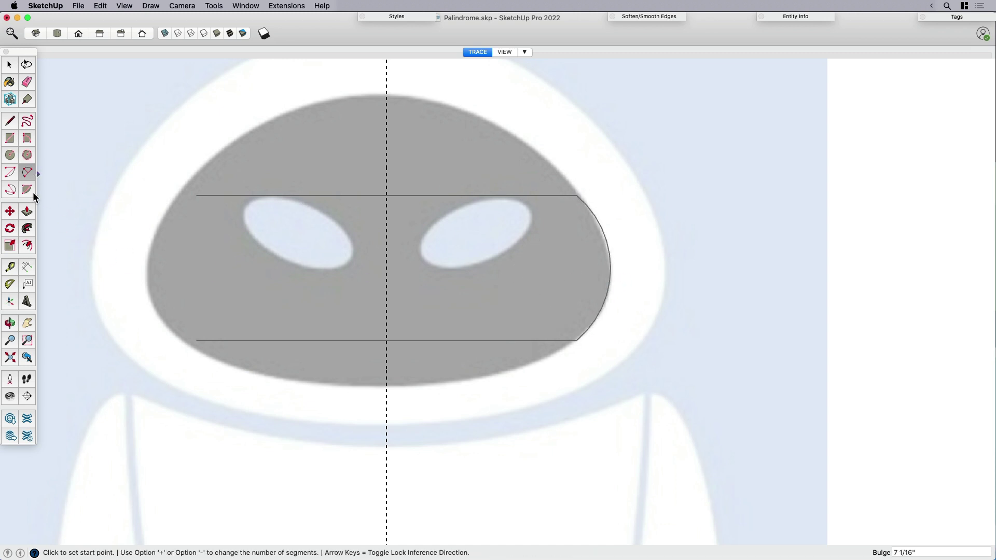
key(space)
scroll(571, 353, down, 1)
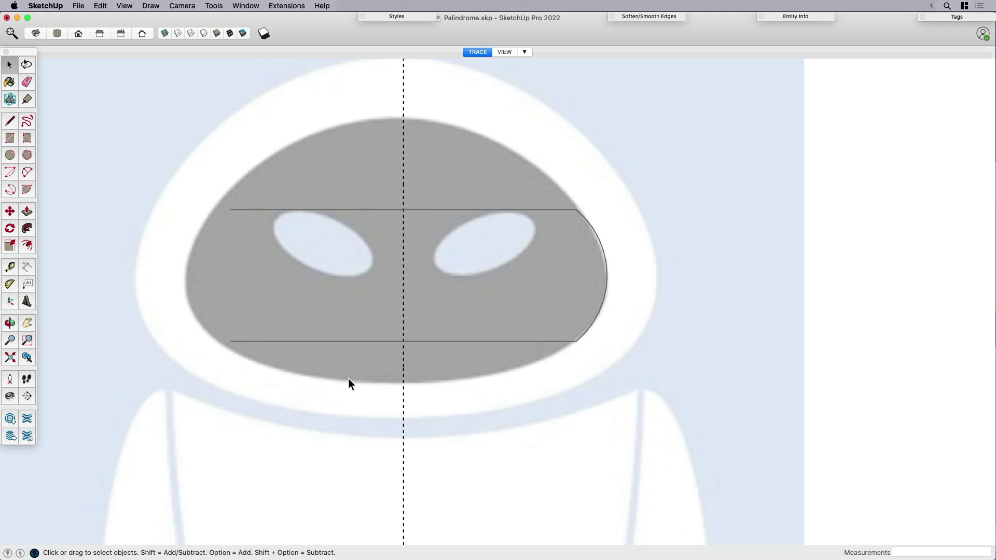
Draw the lower arc between the bottom line's ends, following the mask's bottom
key(a)
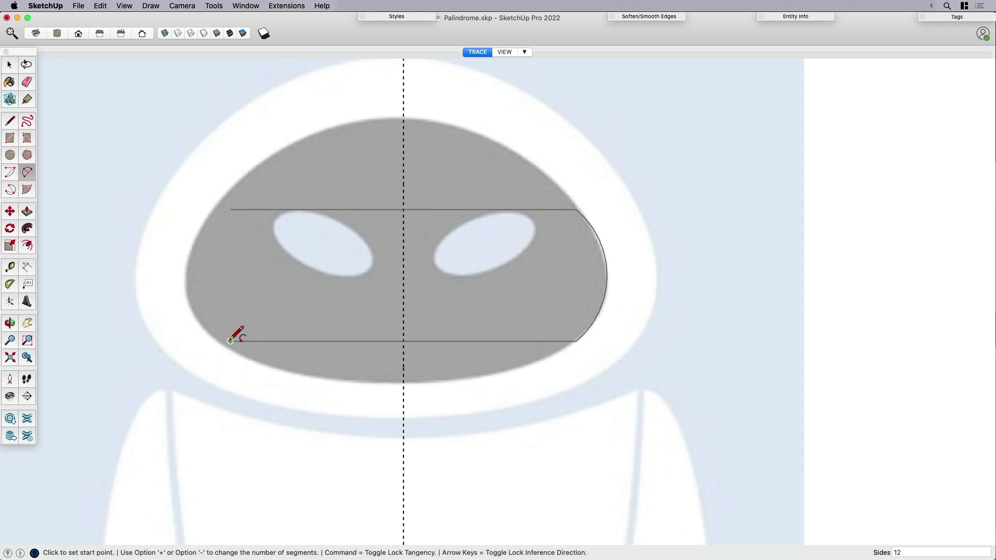
click(231, 341)
click(575, 341)
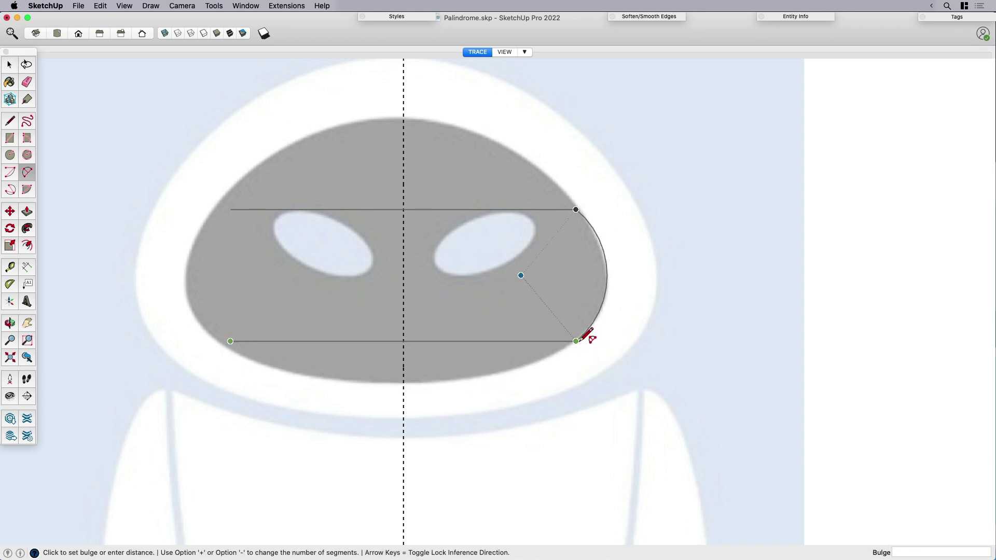
scroll(412, 378, up, 2)
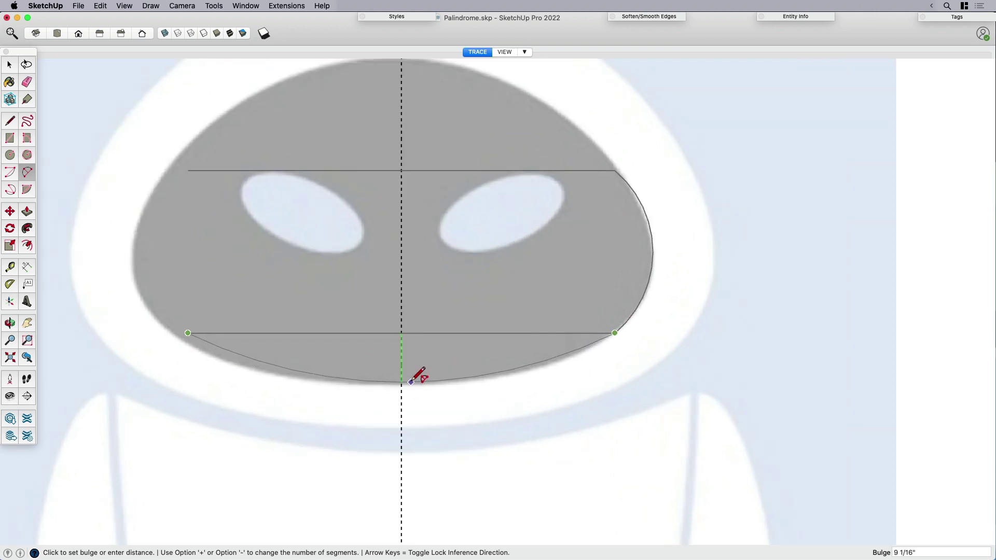
click(410, 385)
scroll(411, 385, down, 2)
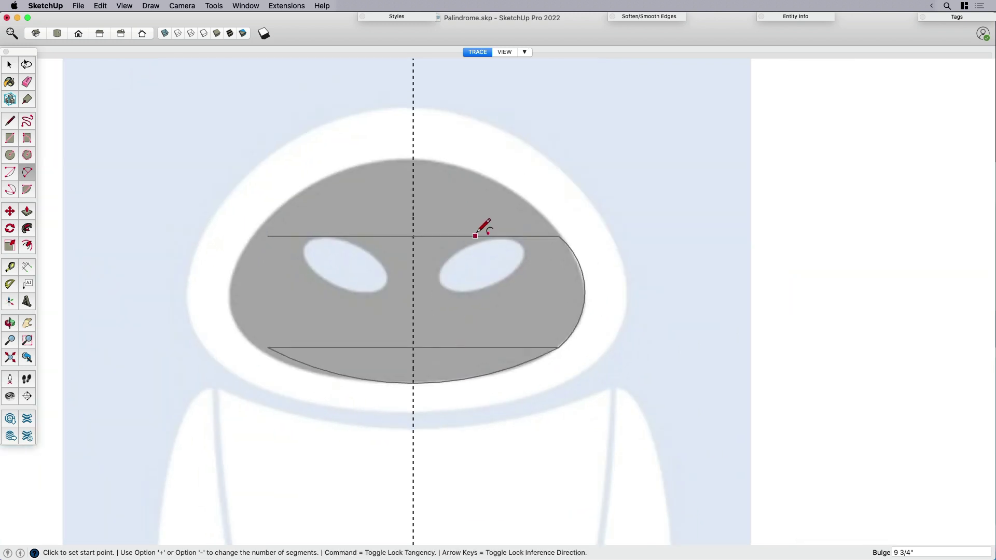
Draw the top arc between the upper line's ends, rising to the mask's crown
click(559, 236)
key(Escape)
click(267, 236)
click(558, 236)
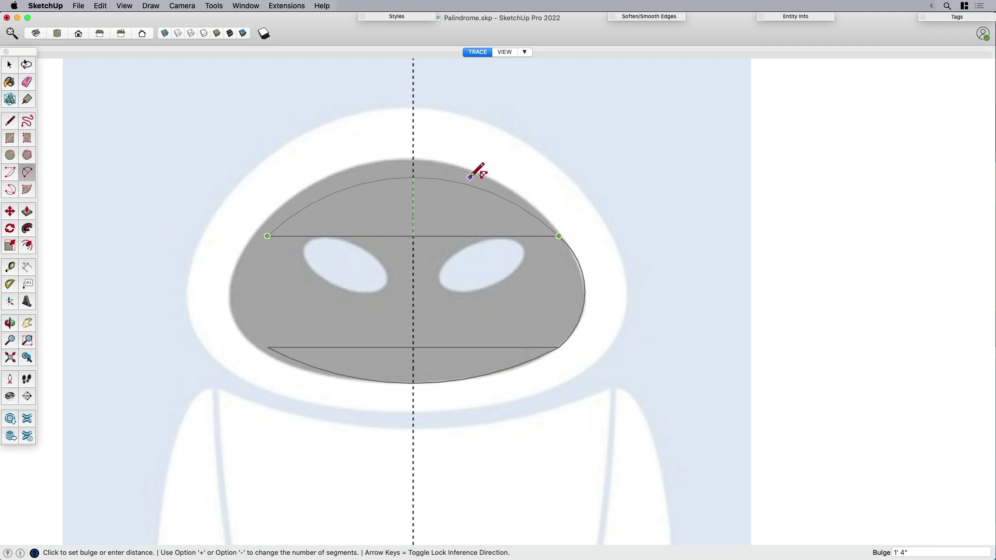
click(467, 158)
key(space)
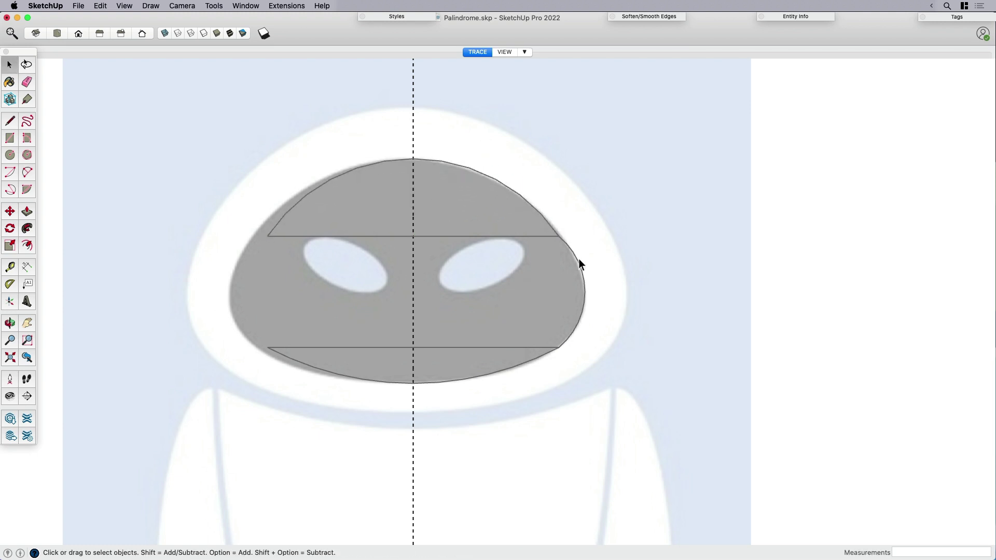
Erase the stray right-side edge of the visor outline
key(e)
click(583, 268)
key(a)
click(560, 236)
scroll(560, 236, up, 3)
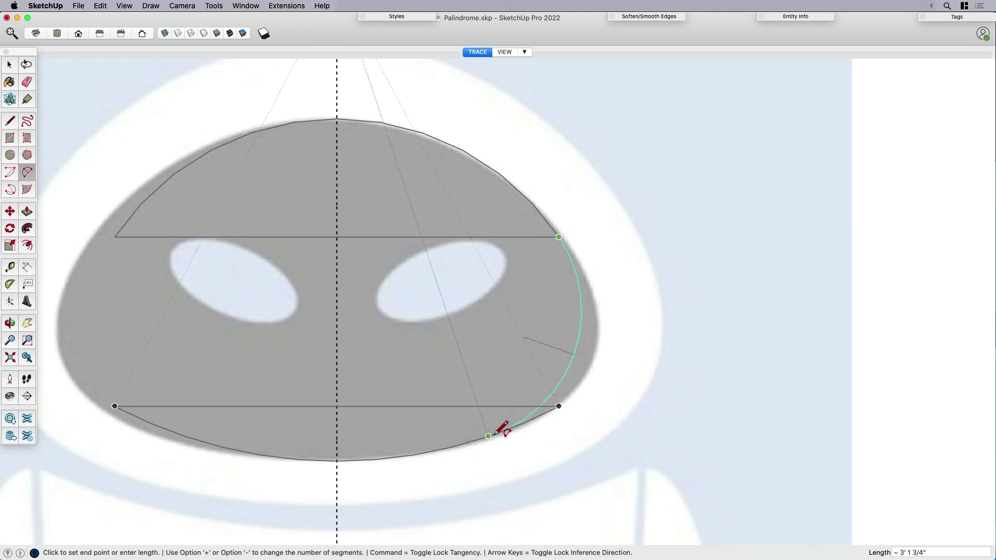
key(space)
key(a)
click(558, 406)
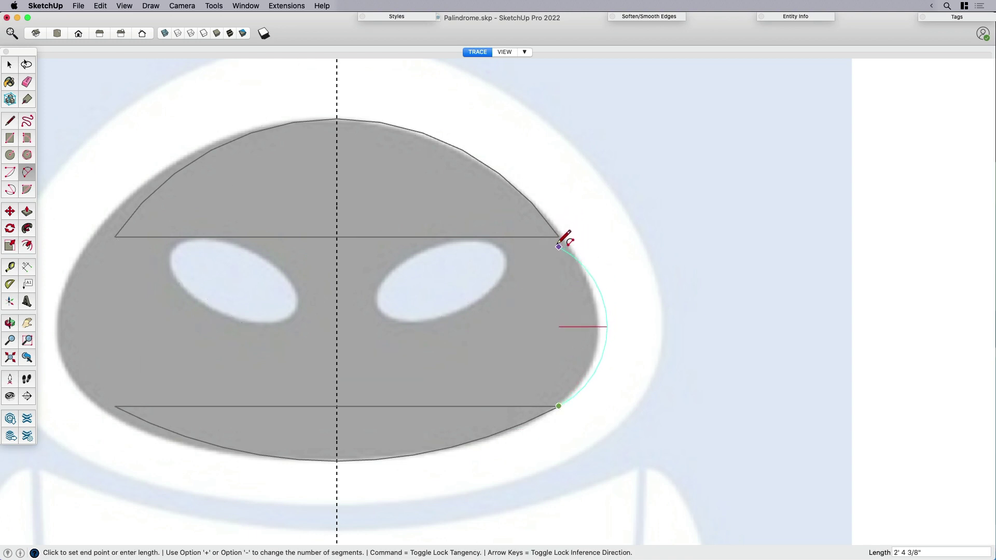
key(Escape)
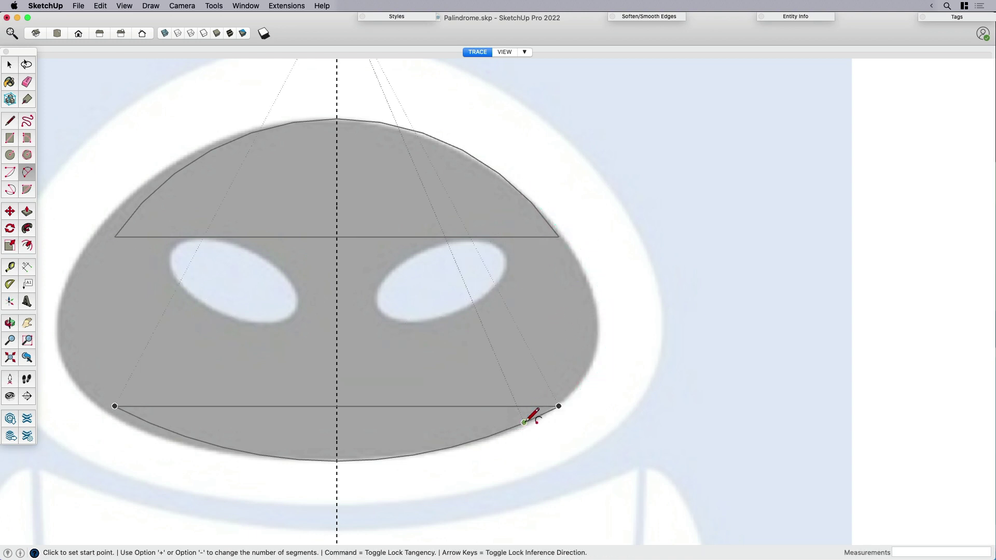
Draw the right-side arc from the bottom curve to the upper line, bulging to the mask's side
click(524, 423)
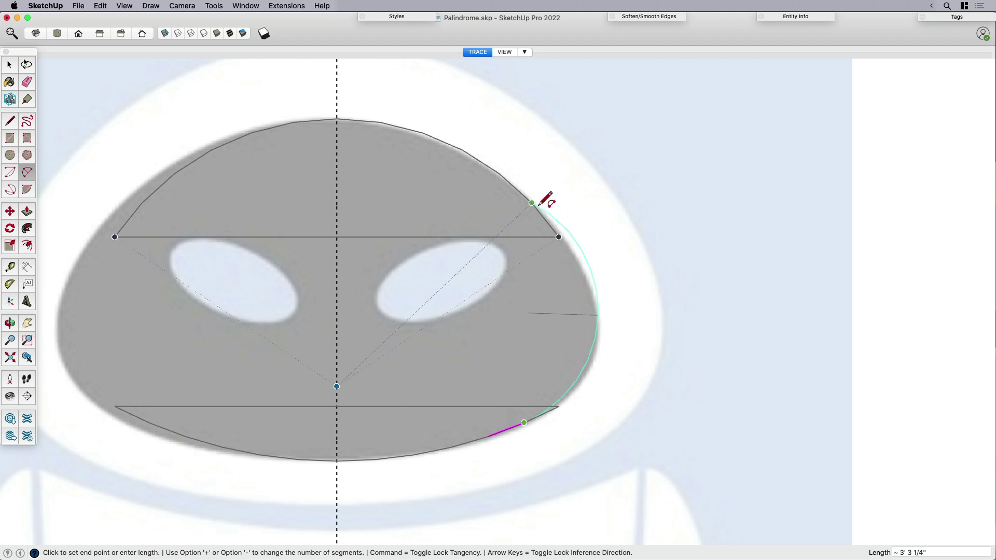
click(559, 236)
click(601, 316)
key(space)
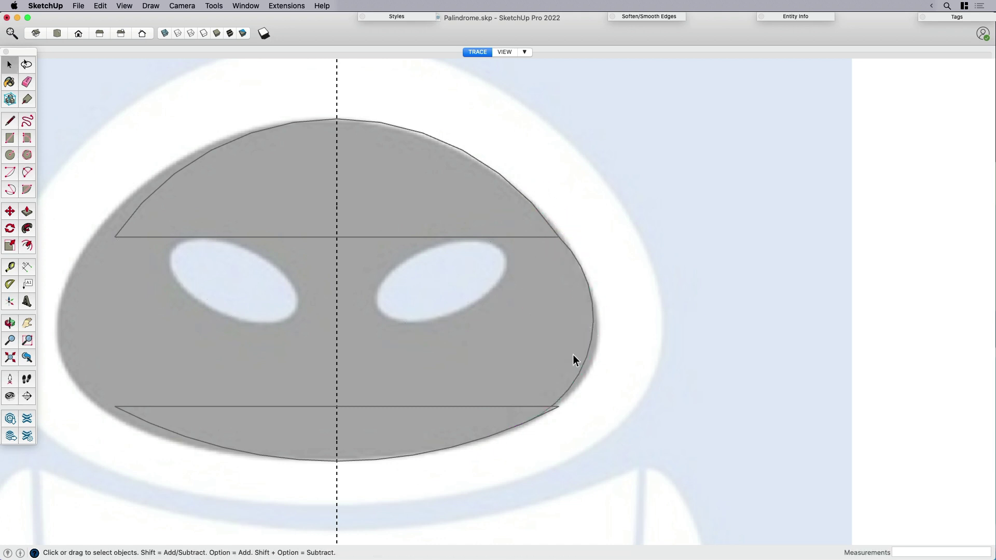
key(e)
scroll(563, 402, up, 2)
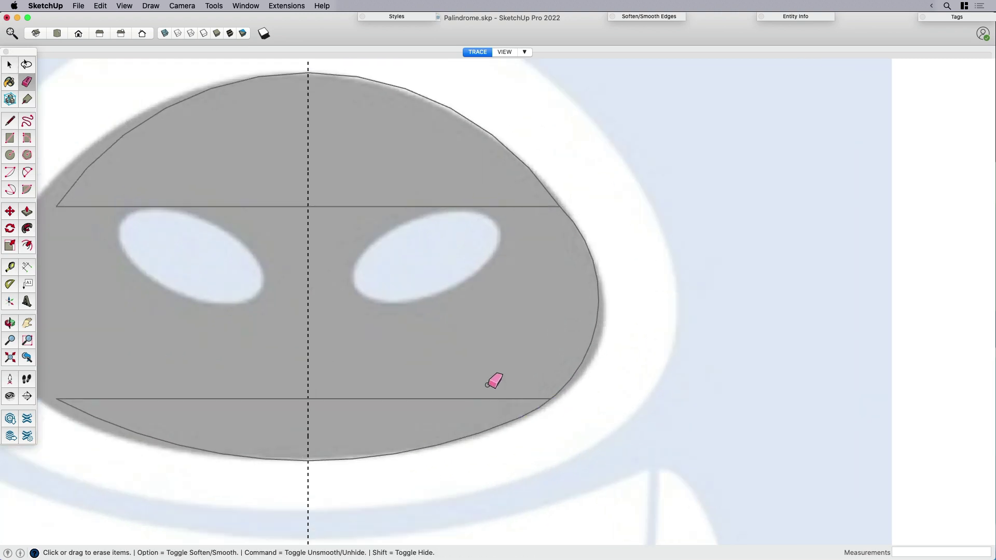
Erase the right halves of both horizontal guide lines, undoing an accidental outline erase
scroll(483, 379, down, 2)
click(452, 393)
click(438, 267)
scroll(480, 266, down, 2)
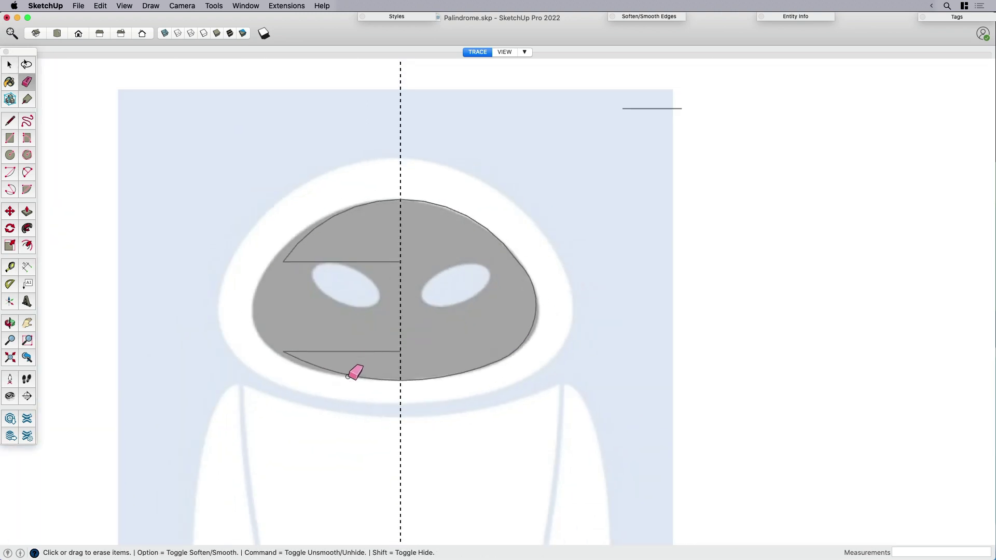
mouse_move(340, 384)
mouse_down()
mouse_move(320, 212)
mouse_move(321, 224)
mouse_up()
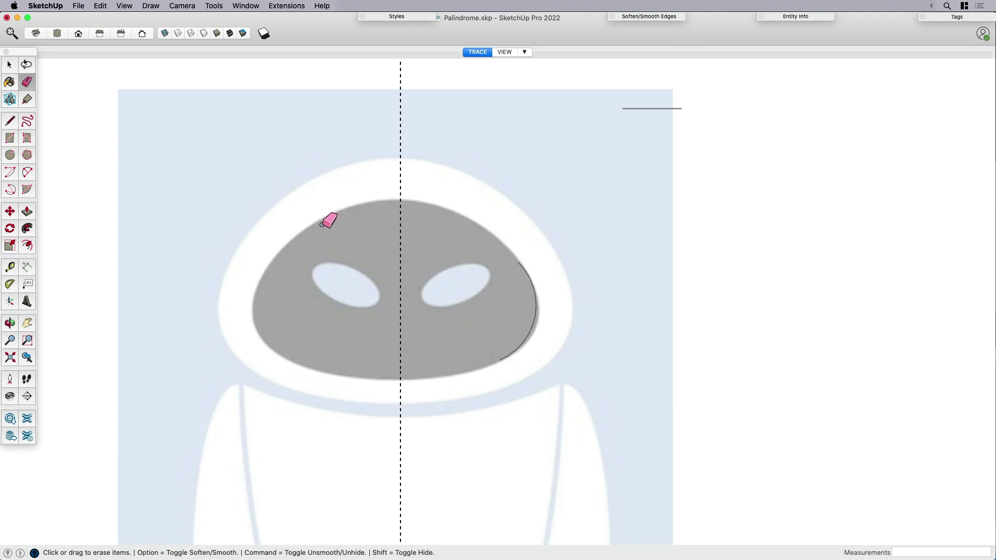
key(super+z)
Draw a vertical edge along the centre line to split the face outline
key(l)
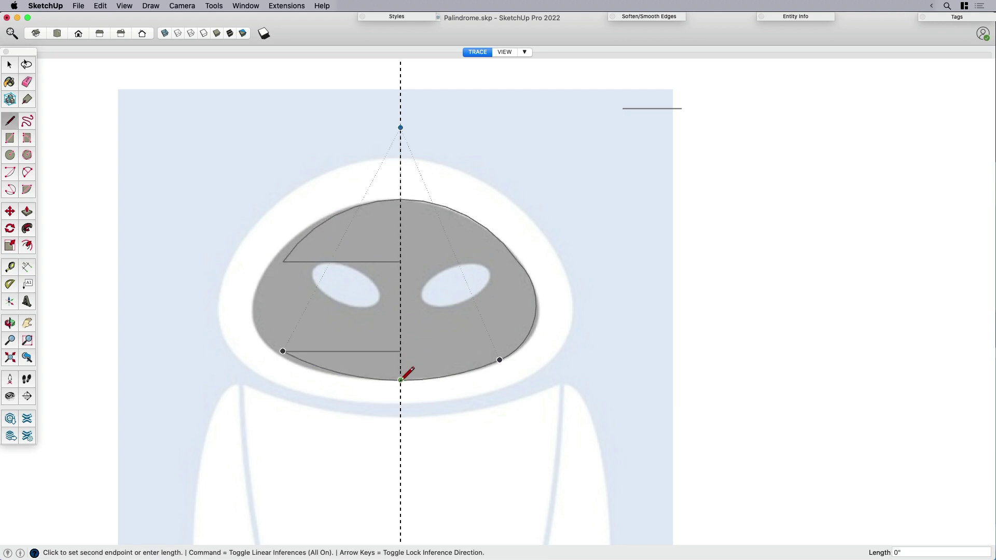
click(400, 199)
key(space)
Erase all the left-half outline edges of the face mask
key(e)
mouse_move(355, 390)
mouse_down()
mouse_move(360, 223)
mouse_move(386, 182)
mouse_up()
key(space)
key(e)
drag(386, 352, 365, 352)
key(space)
Offset the right half-face outline outward to the white head shell
click(483, 347)
shift+middle_drag(455, 349, 553, 357)
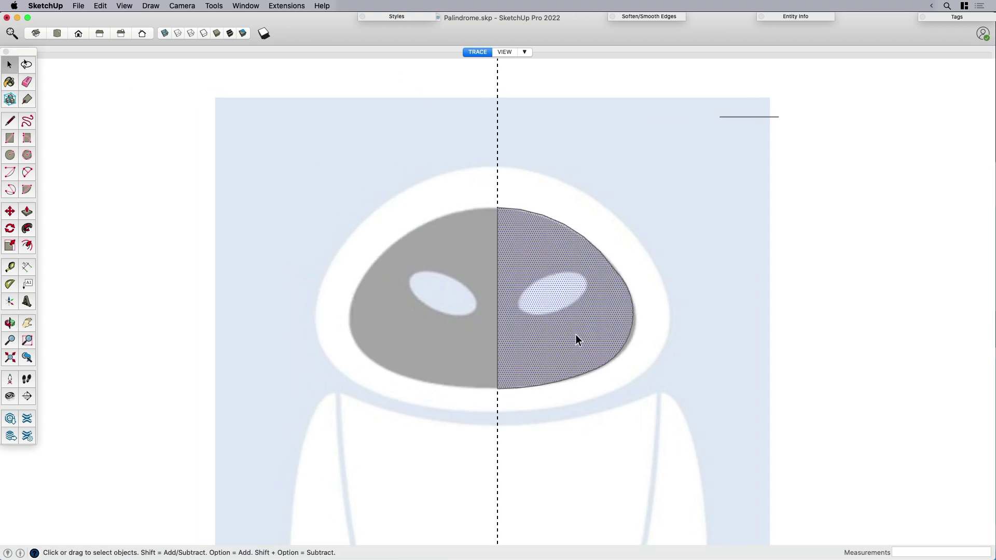
key(f)
click(602, 365)
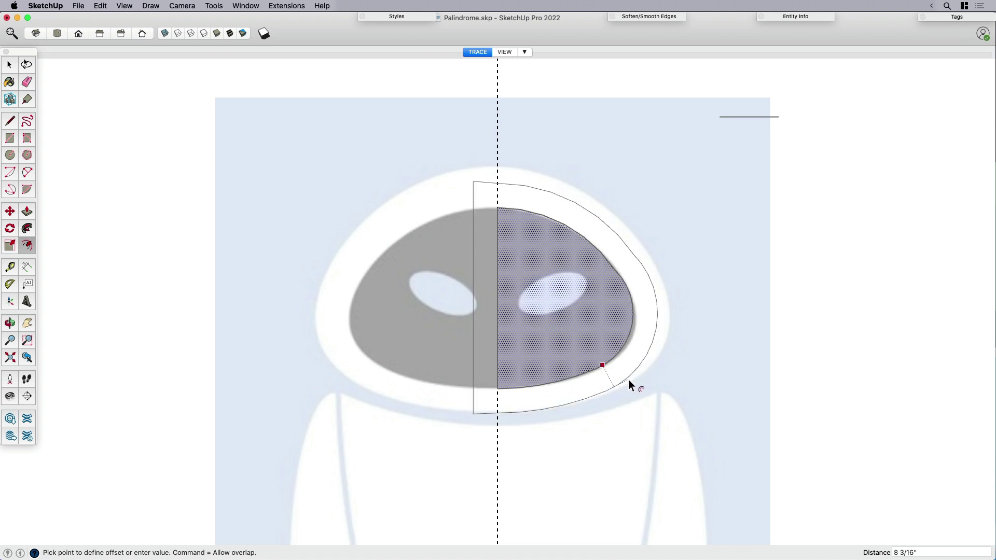
click(628, 378)
key(space)
Scale the outer right-side arc wider to match the shell
click(648, 341)
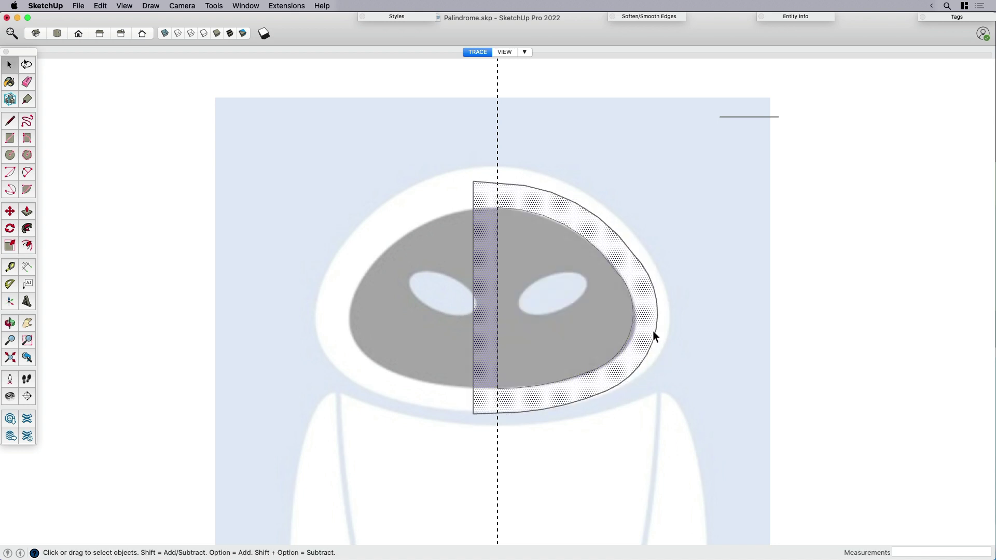
click(655, 328)
key(s)
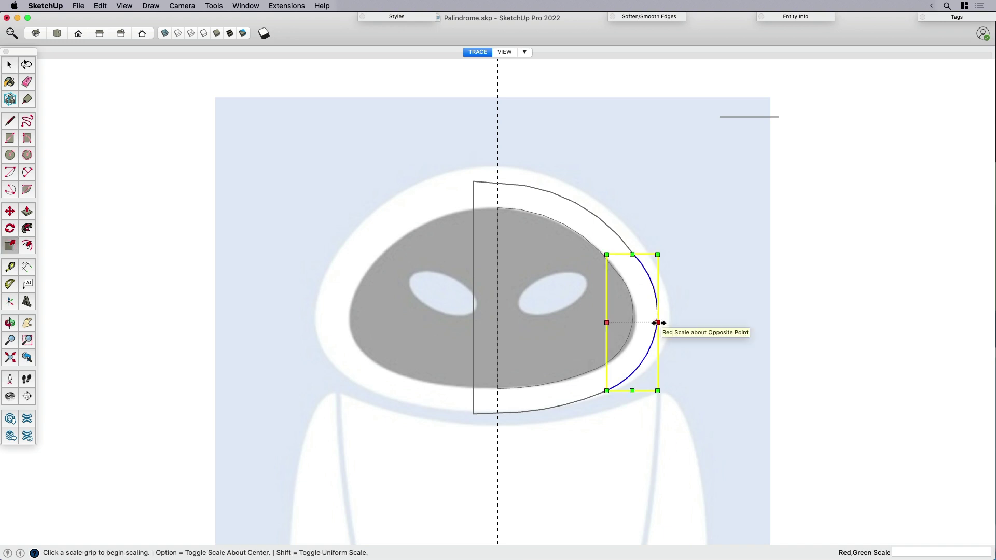
click(657, 324)
click(671, 325)
key(space)
Scale the upper outer arc up to the shell's top and slightly wider
click(605, 217)
key(s)
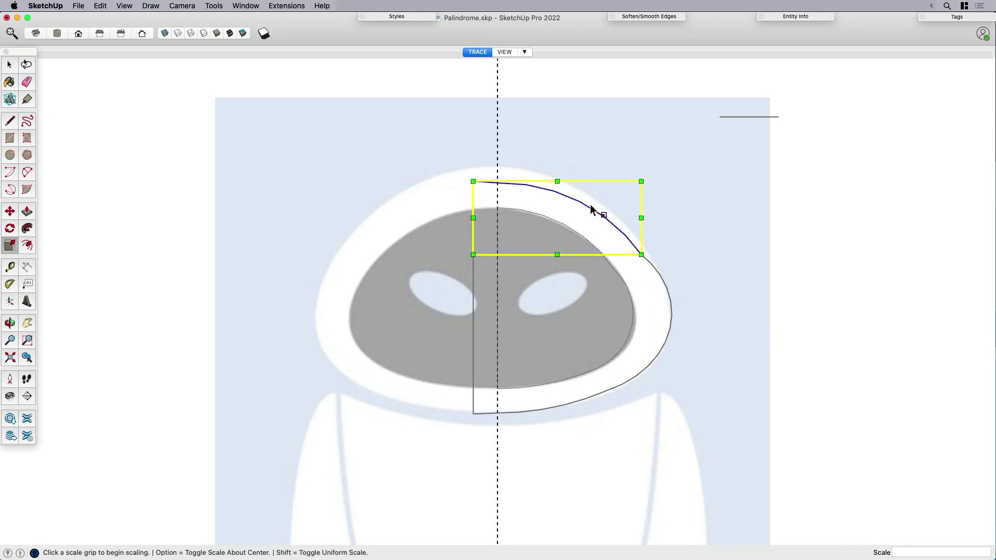
click(558, 181)
click(557, 166)
click(641, 210)
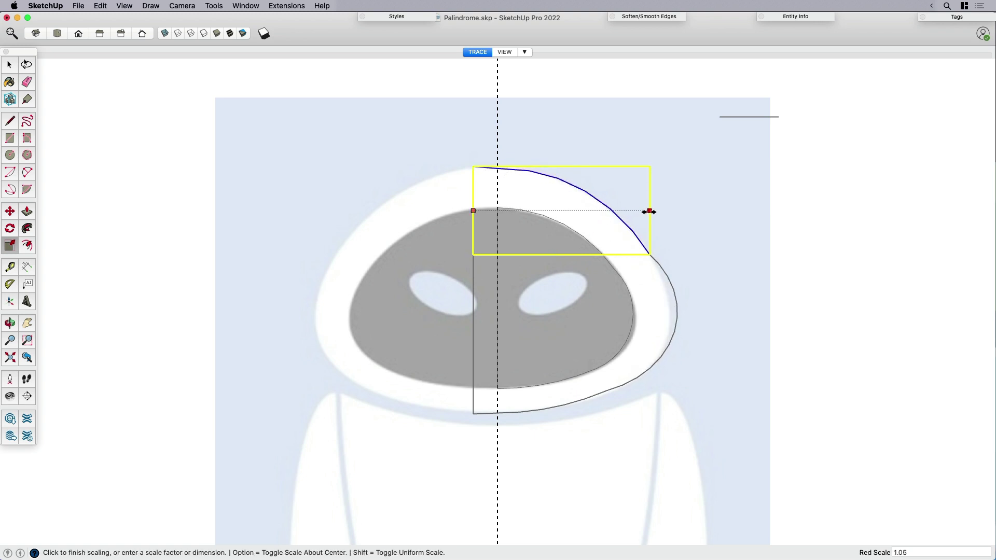
click(654, 214)
key(space)
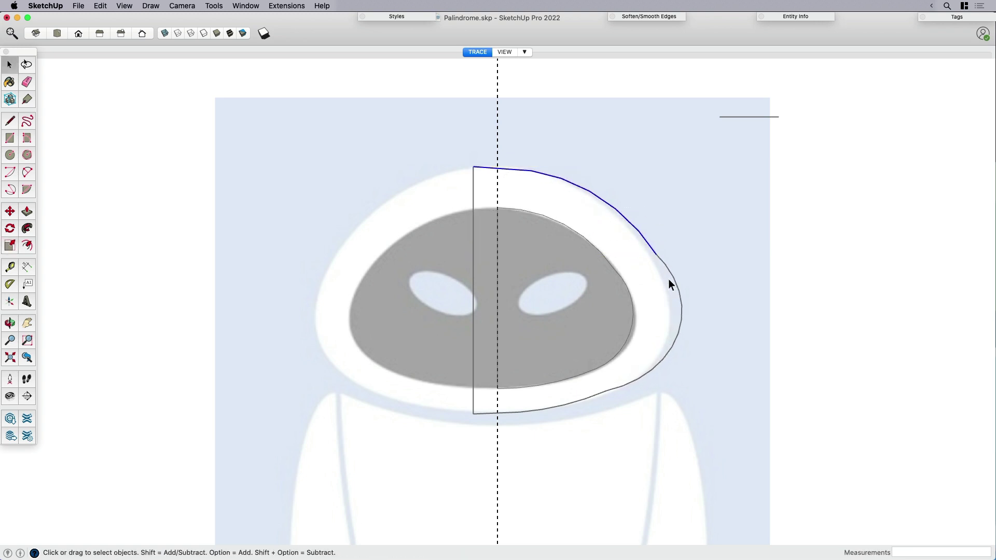
Start scaling the lower outer arc narrower
click(676, 285)
key(a)
key(space)
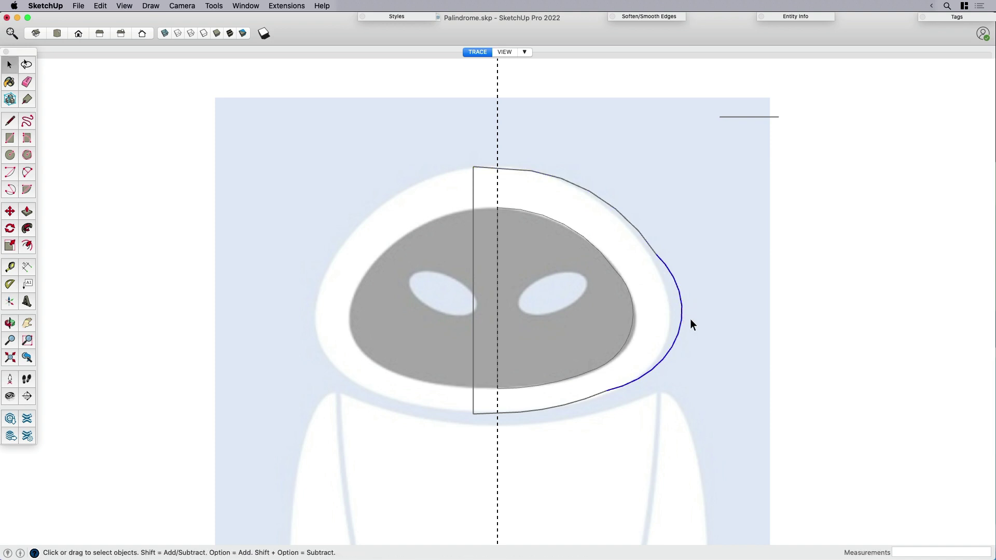
key(s)
click(682, 322)
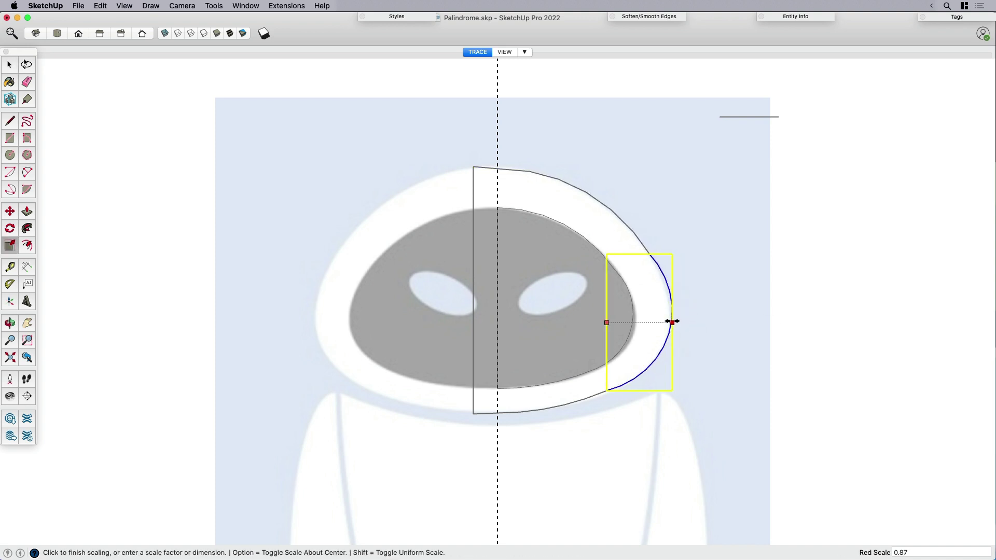
Narrow the lower arc so it fits the head shell
click(669, 322)
key(space)
click(649, 255)
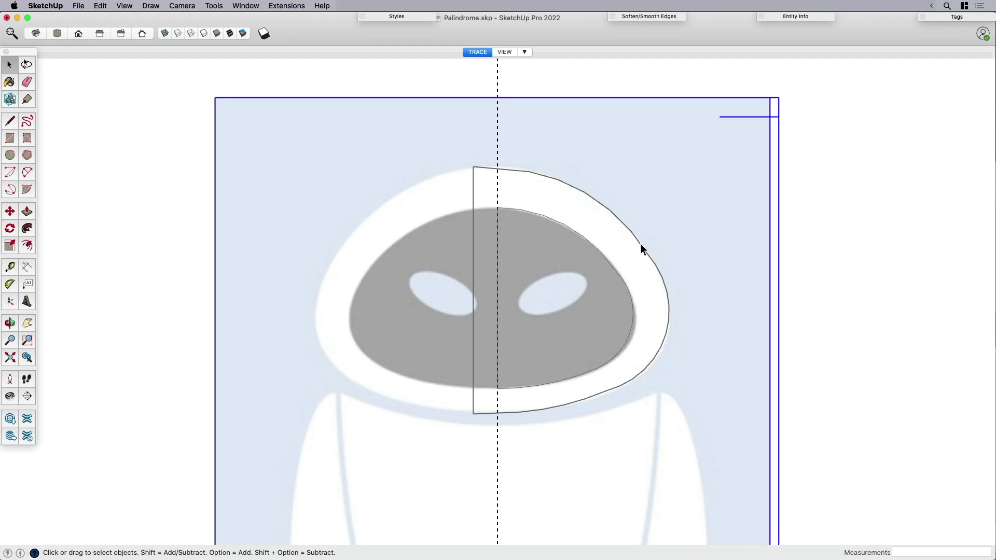
key(a)
scroll(658, 249, up, 2)
key(e)
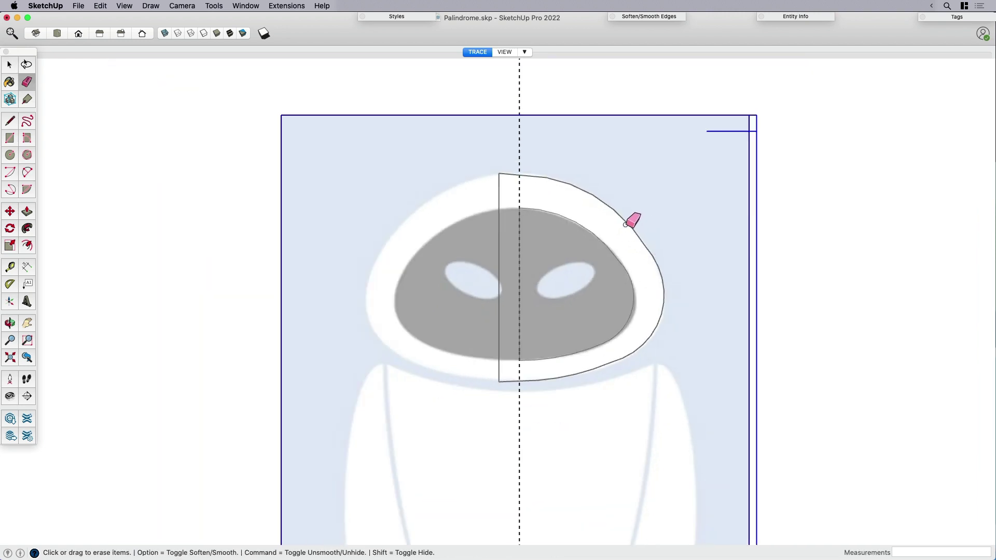
scroll(643, 233, down, 2)
key(space)
Draw a vertical line up the centre axis and delete the narrow strip left of it
key(l)
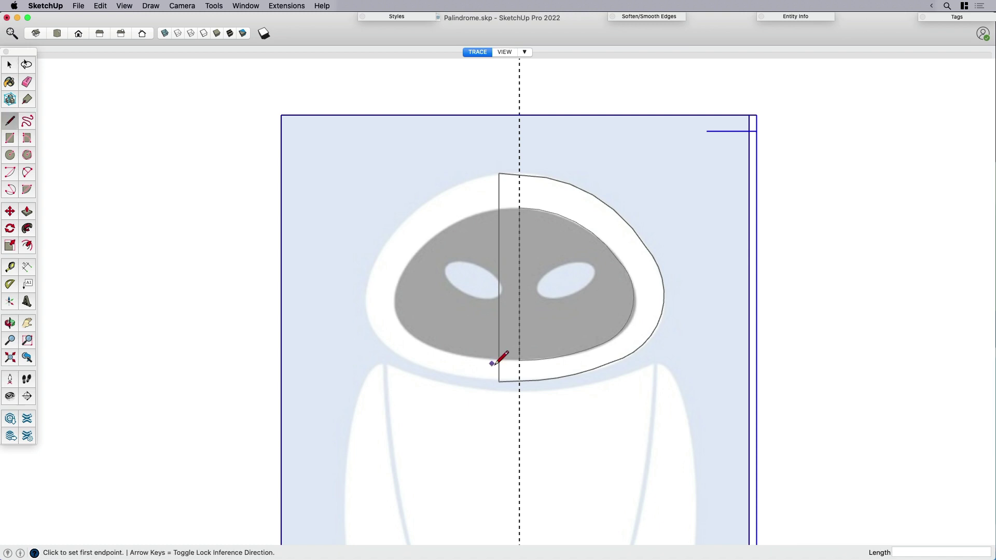
click(519, 382)
click(520, 174)
key(e)
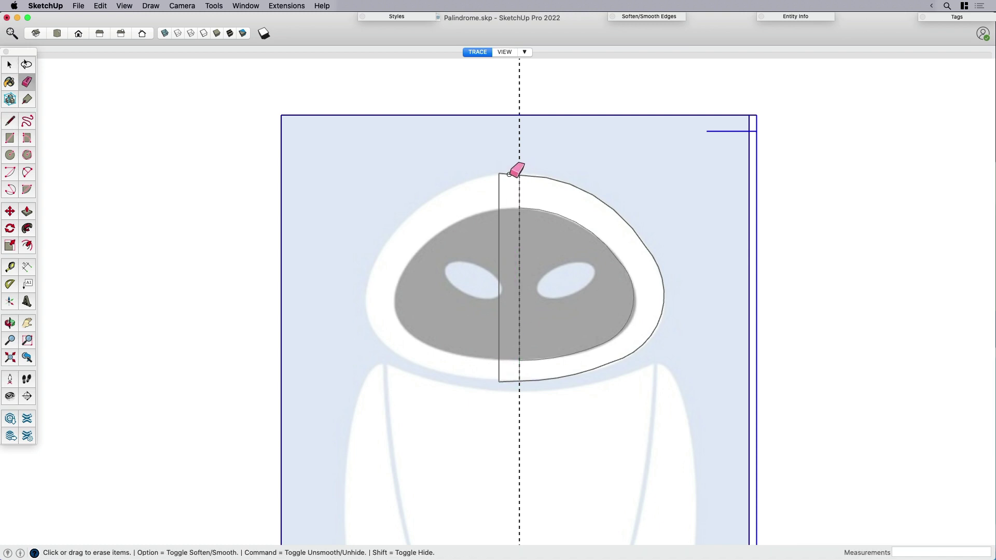
key(space)
click(507, 201)
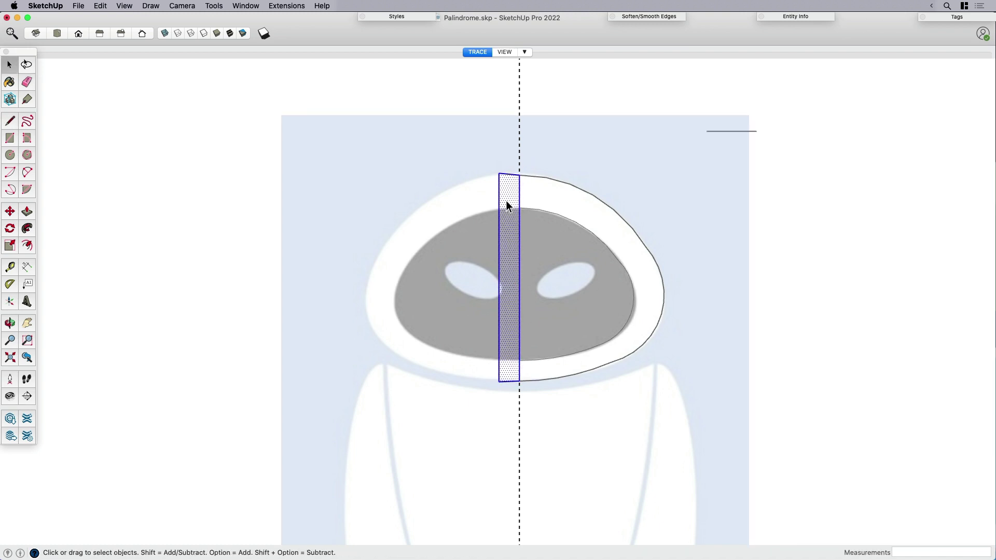
key(Delete)
Select the right half of the mask and its surrounding white ring
click(549, 272)
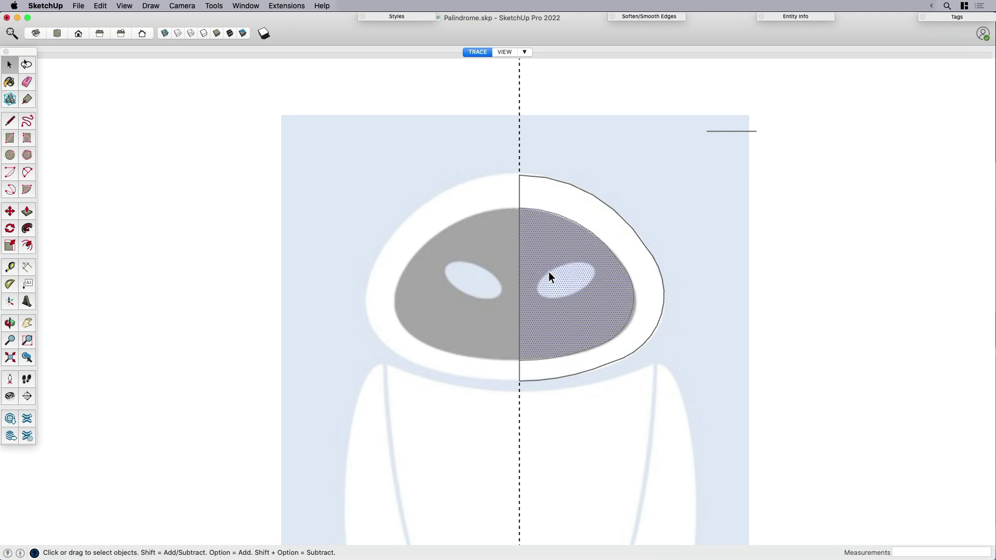
click(563, 206)
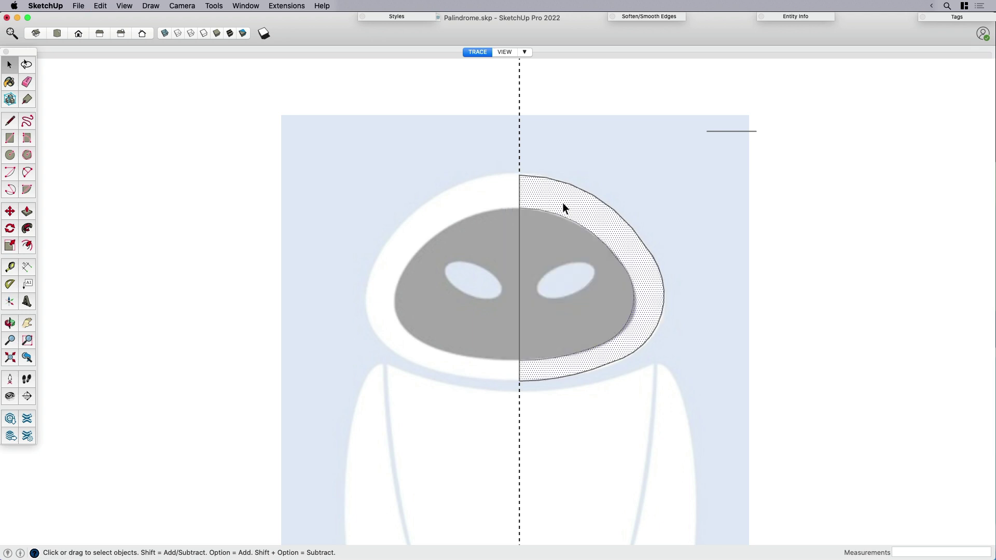
key(c)
scroll(562, 280, up, 5)
Draw a circle in the right eye and stretch it horizontally to 1.80 wide
click(565, 284)
click(590, 299)
key(space)
click(593, 285)
key(a)
key(s)
click(595, 285)
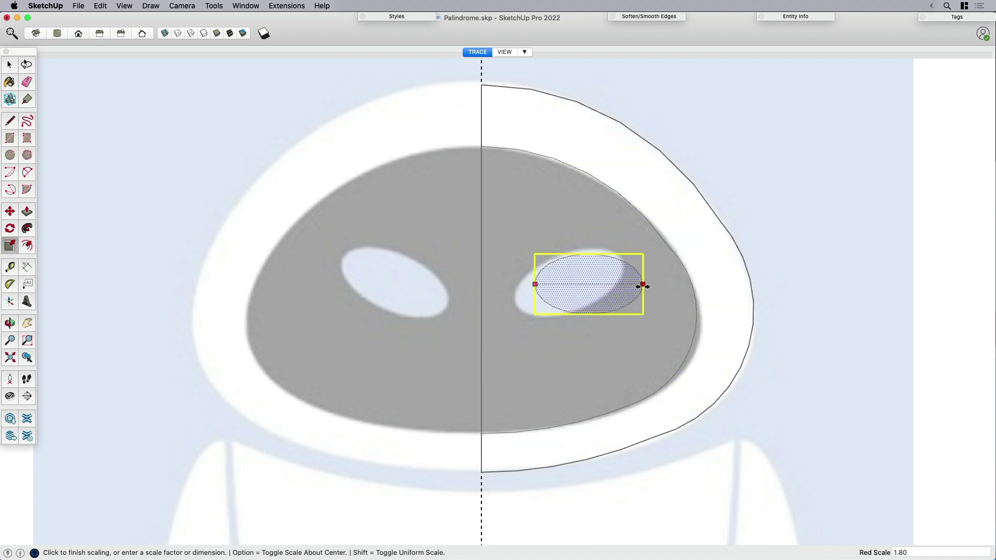
click(643, 286)
key(space)
Rotate the eye ellipse to a 30° tilt
key(q)
click(581, 295)
click(627, 295)
click(631, 272)
key(space)
Move the ellipse over the traced right eye and window-select the whole right half
key(m)
click(622, 332)
click(614, 332)
key(space)
scroll(540, 234, down, 5)
scroll(537, 186, down, 3)
drag(489, 130, 657, 367)
Copy the head half to the left and flip it with a red scale of -1
key(m)
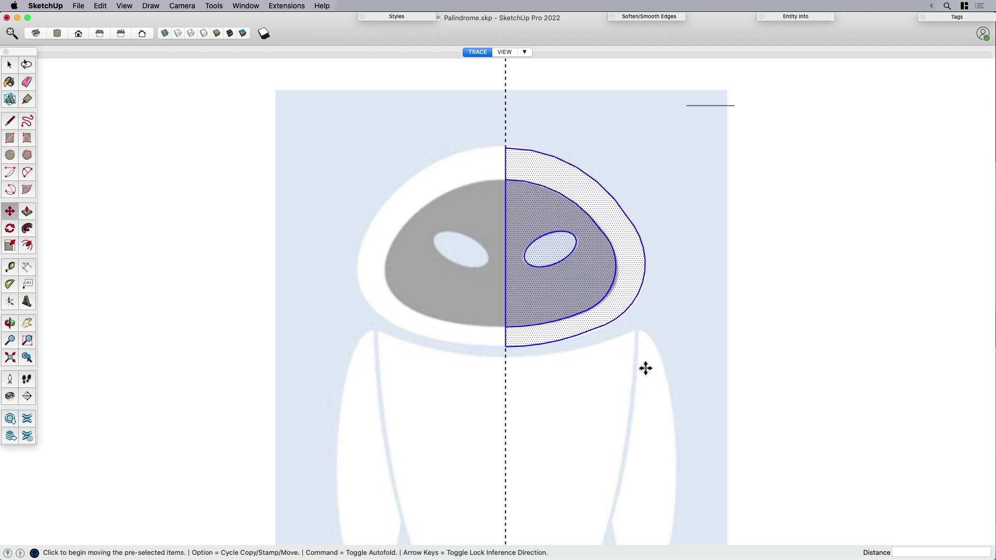
key(alt)
click(567, 356)
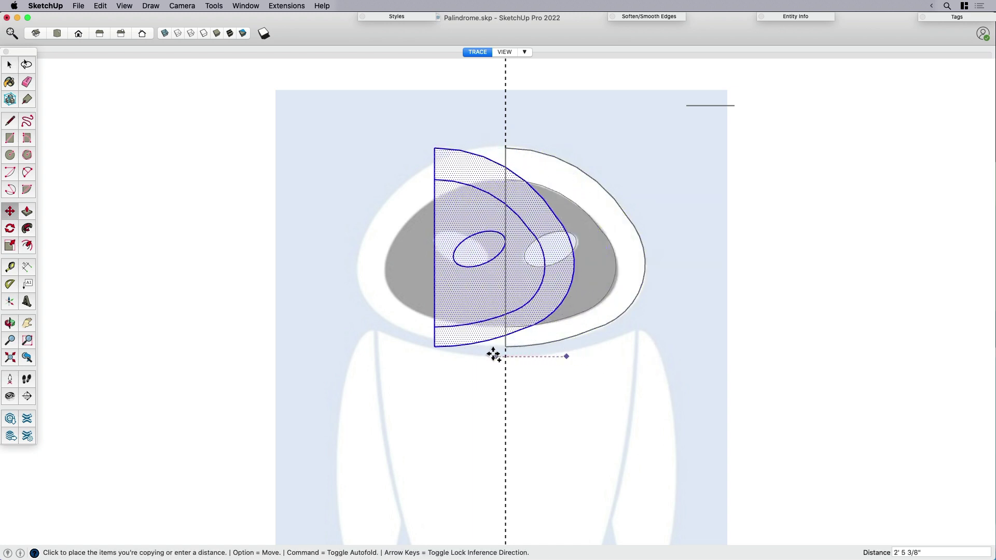
click(363, 357)
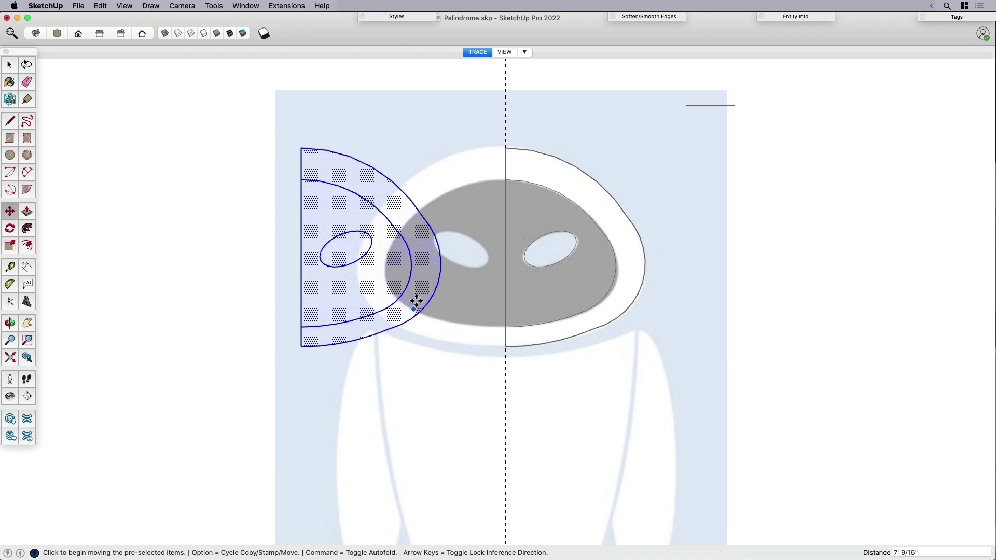
key(s)
drag(441, 248, 424, 248)
key(alt)
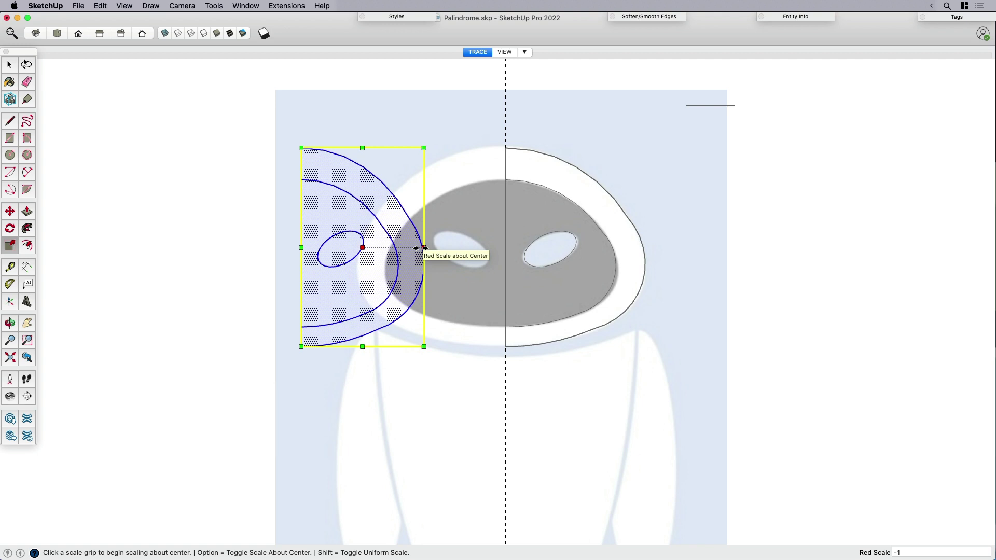
key(Return)
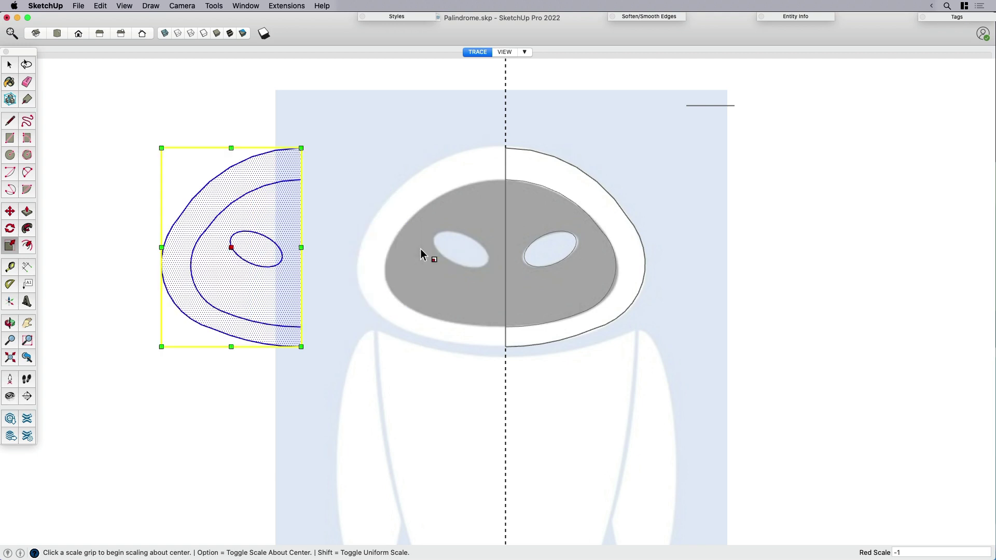
Move the mirrored half so its edge snaps onto the centre line
key(m)
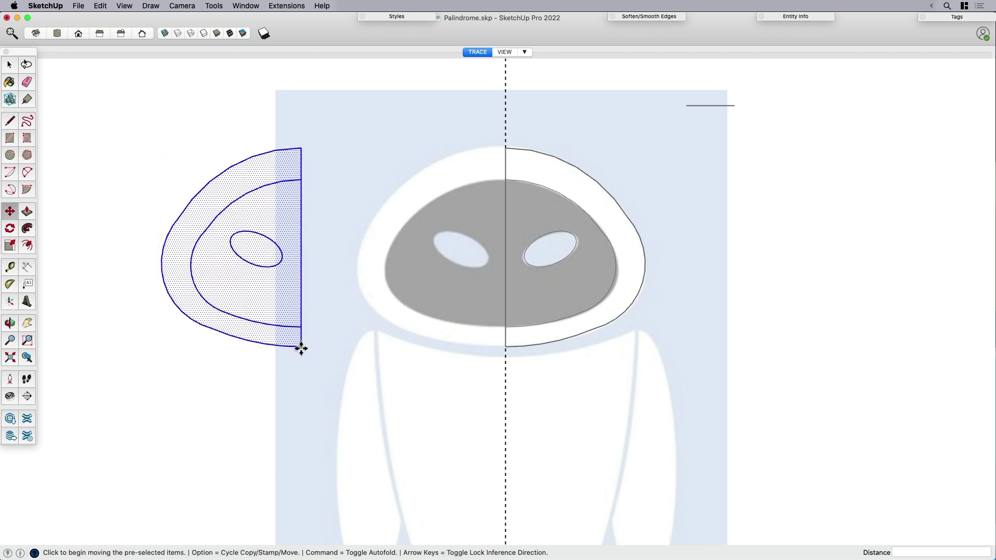
click(300, 347)
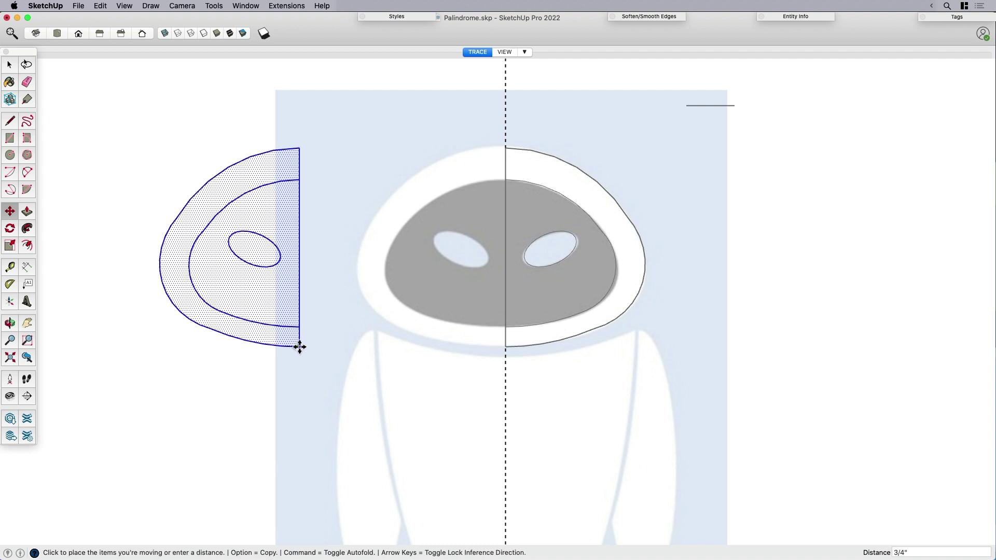
click(506, 344)
key(space)
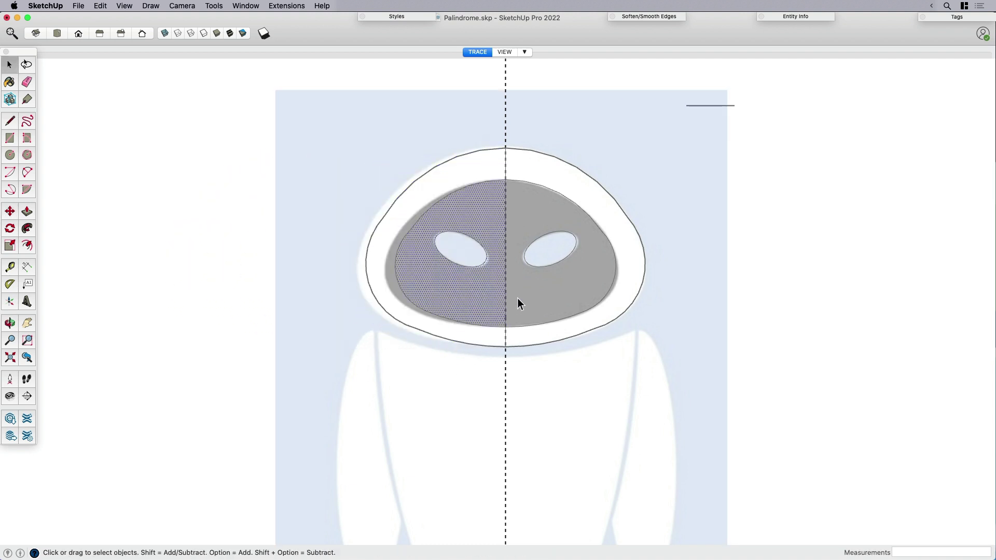
Soften the centre seam and check the ring, grey area and both eye faces
click(518, 298)
key(e)
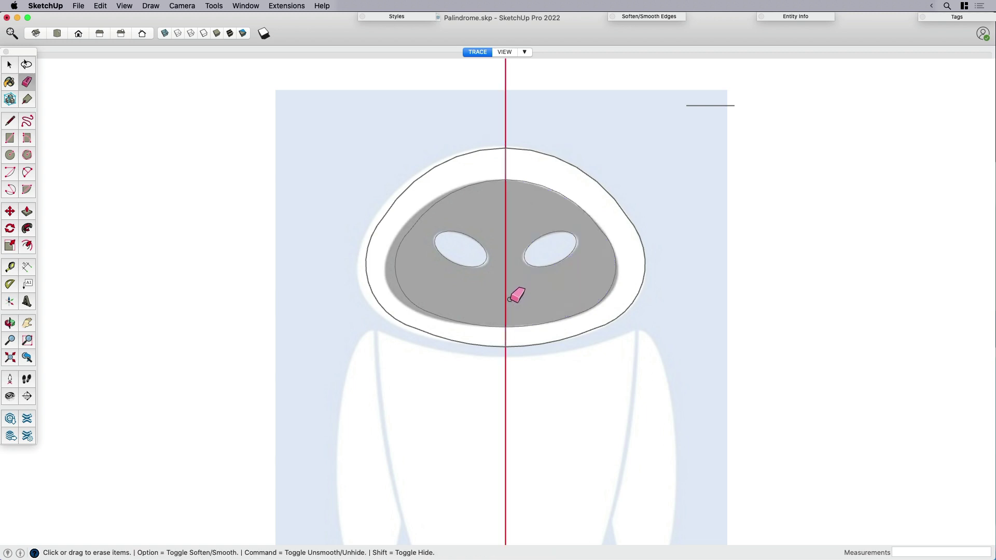
alt+click(507, 336)
key(space)
click(527, 336)
click(543, 278)
click(550, 248)
click(452, 259)
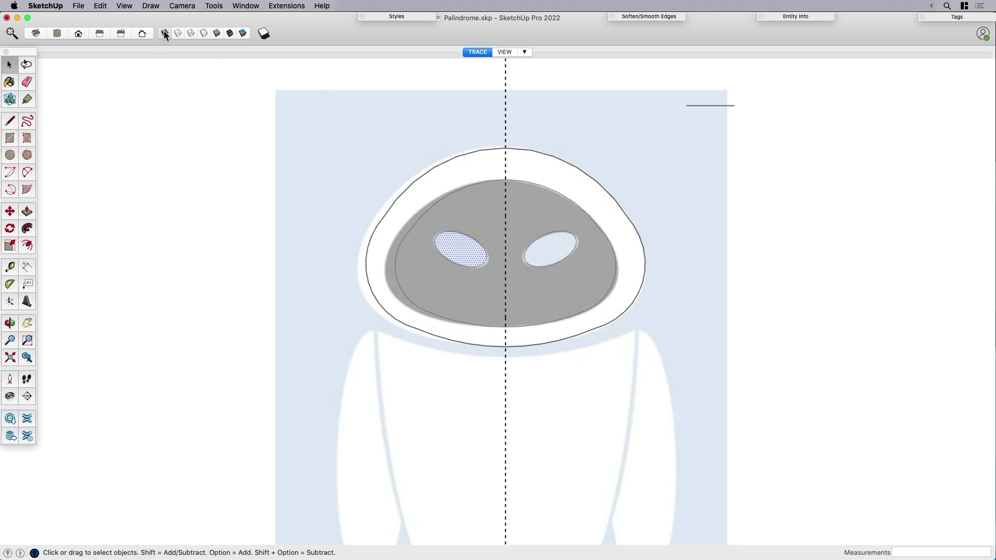
Toggle X-ray to inspect the inner and outer faces, then pan out to the whole robot
click(163, 33)
click(441, 268)
click(447, 196)
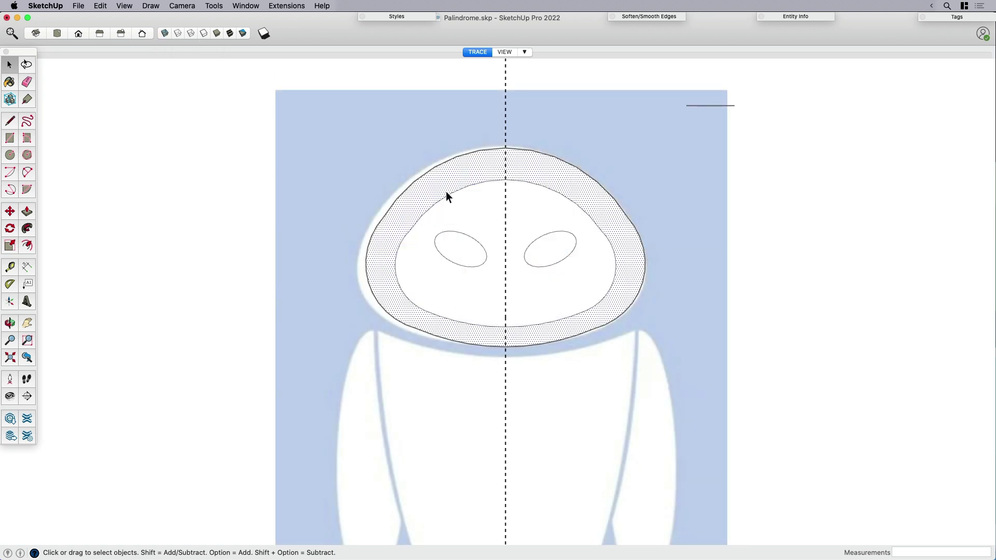
click(165, 34)
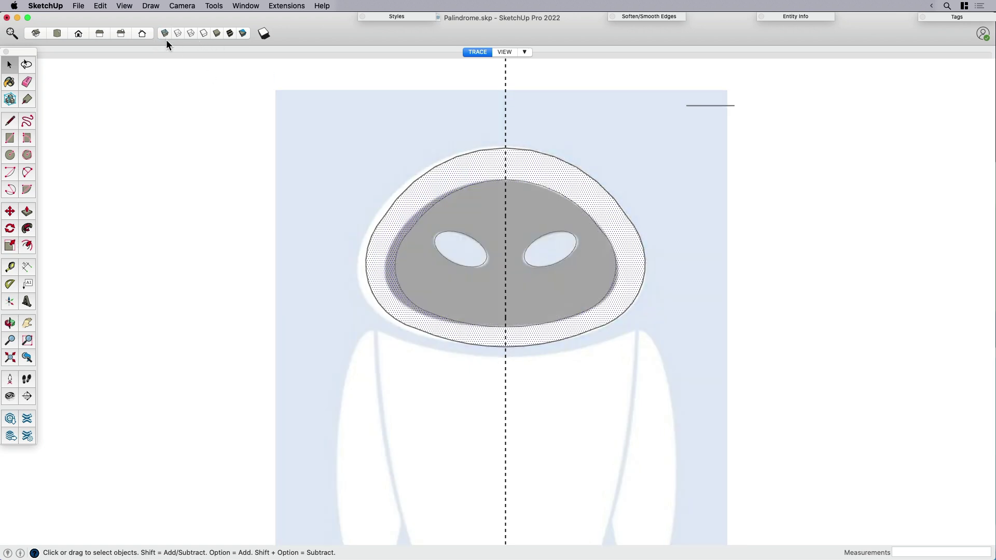
click(318, 275)
scroll(318, 273, down, 3)
shift+middle_drag(317, 273, 478, 156)
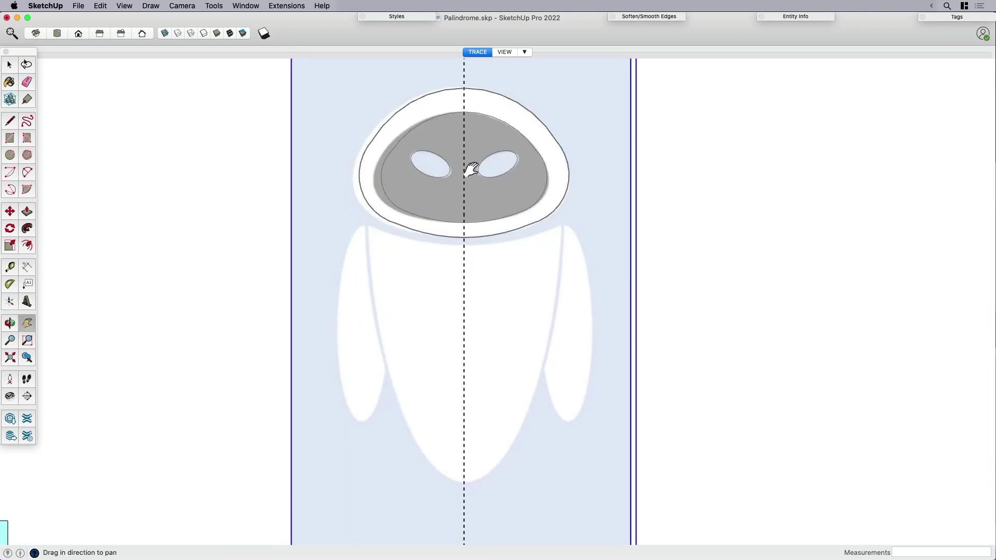
Draw a straight line across the top of the body between the arms
key(l)
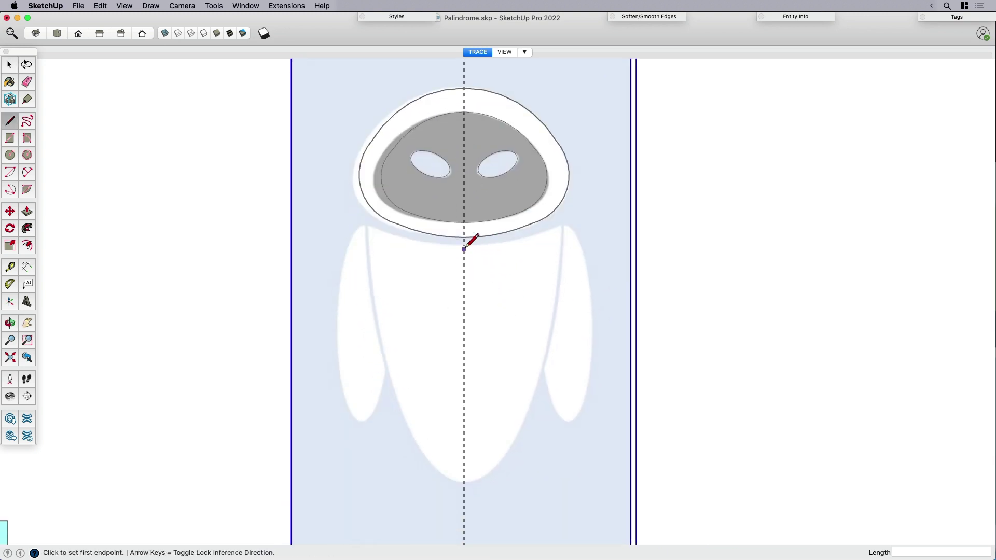
scroll(563, 229, up, 3)
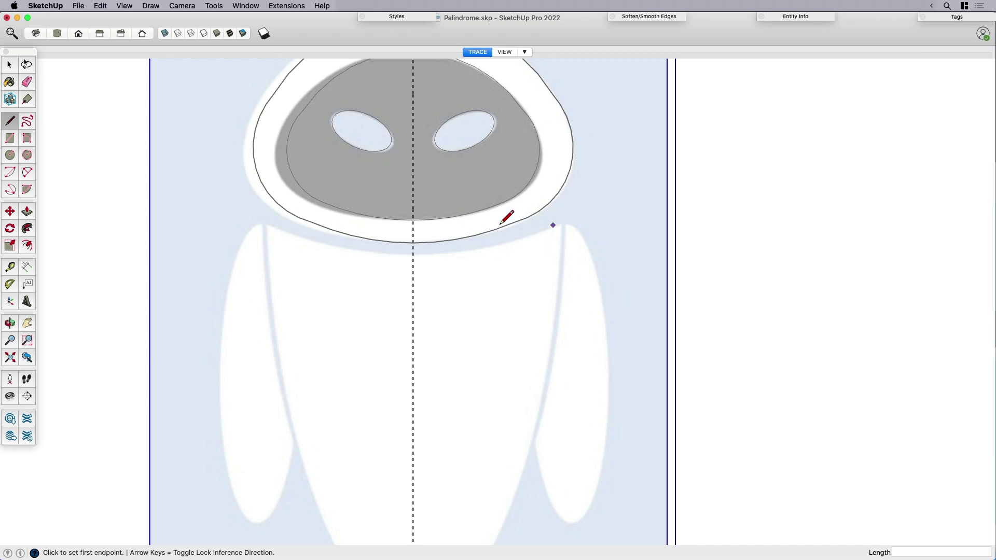
click(560, 227)
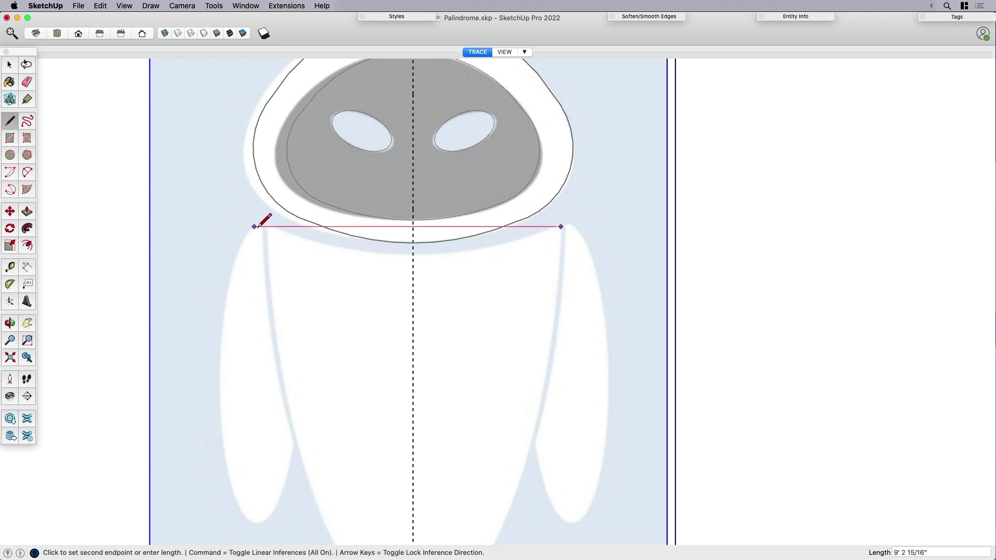
click(268, 227)
scroll(516, 151, down, 2)
key(space)
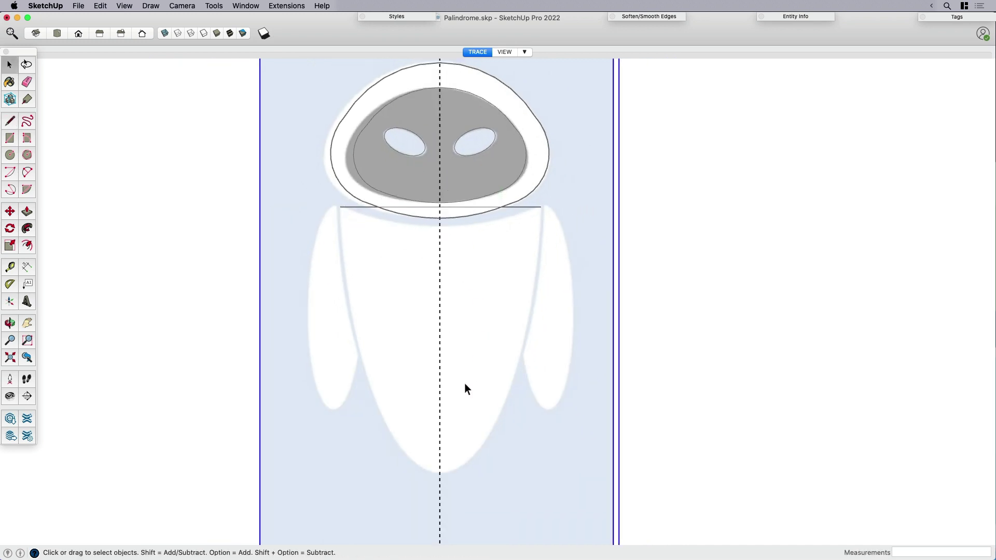
scroll(456, 482, up, 5)
key(l)
scroll(484, 417, up, 3)
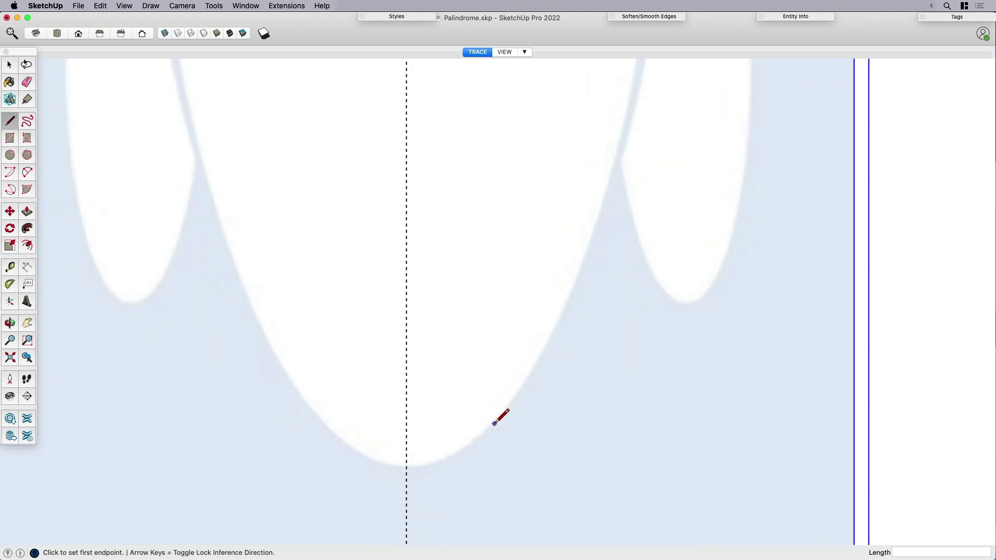
scroll(514, 408, down, 2)
shift+middle_drag(469, 442, 509, 372)
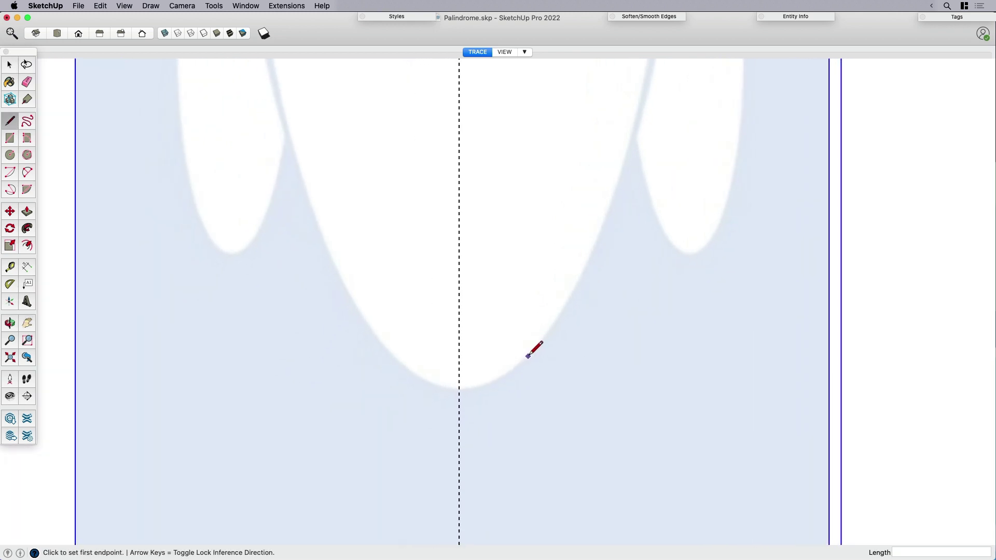
Draw a short line at the body's bottom and copy it left of the centre line
click(527, 357)
key(space)
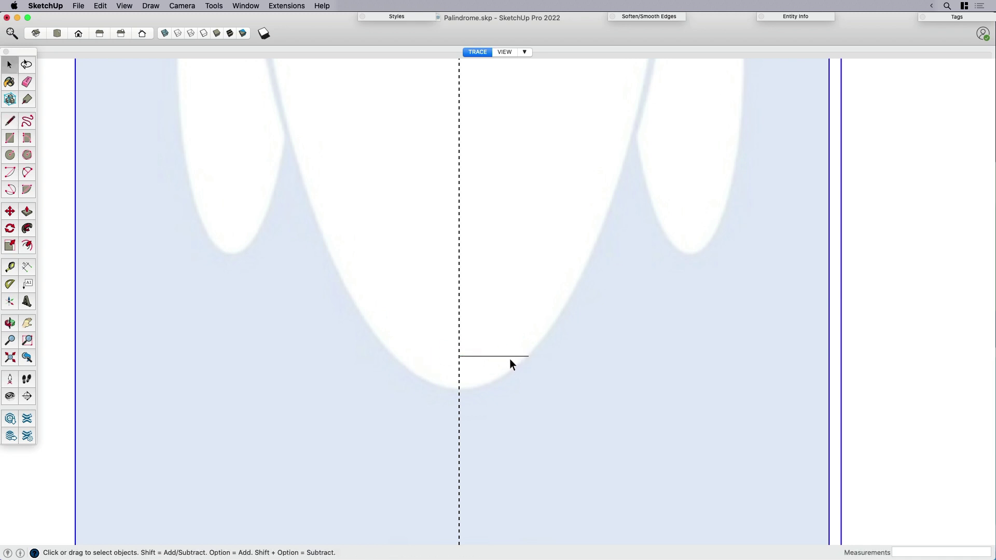
click(523, 357)
key(m)
click(528, 357)
key(alt)
click(458, 357)
key(space)
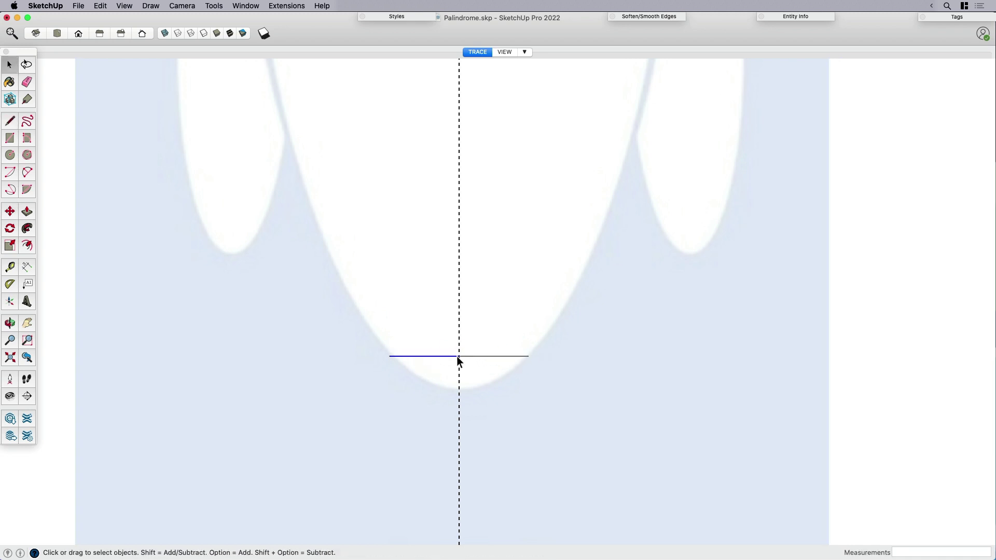
scroll(465, 359, down, 5)
Draw a two-point arc along the body side from the bottom line to the top line
key(a)
click(497, 366)
scroll(473, 413, down, 2)
click(557, 130)
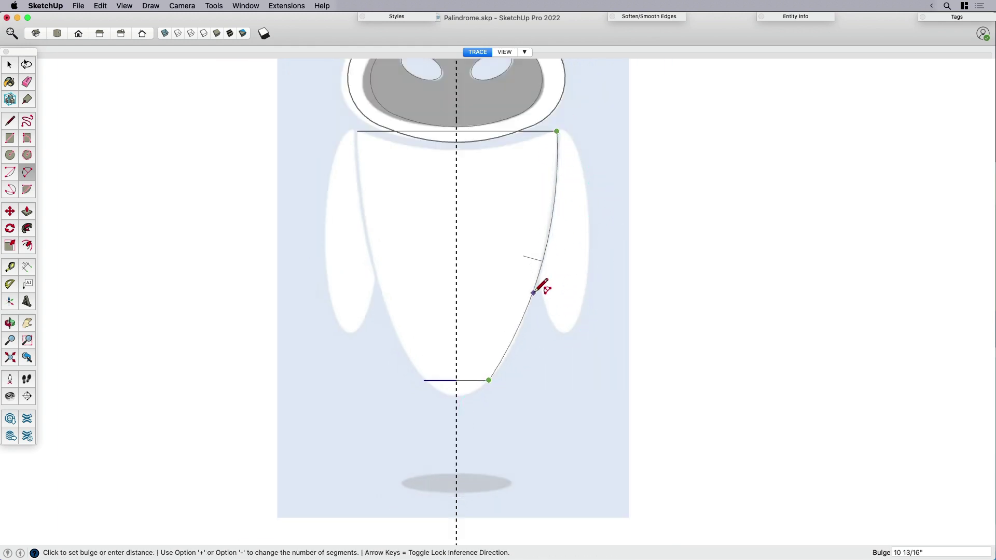
click(538, 284)
key(space)
scroll(484, 386, up, 2)
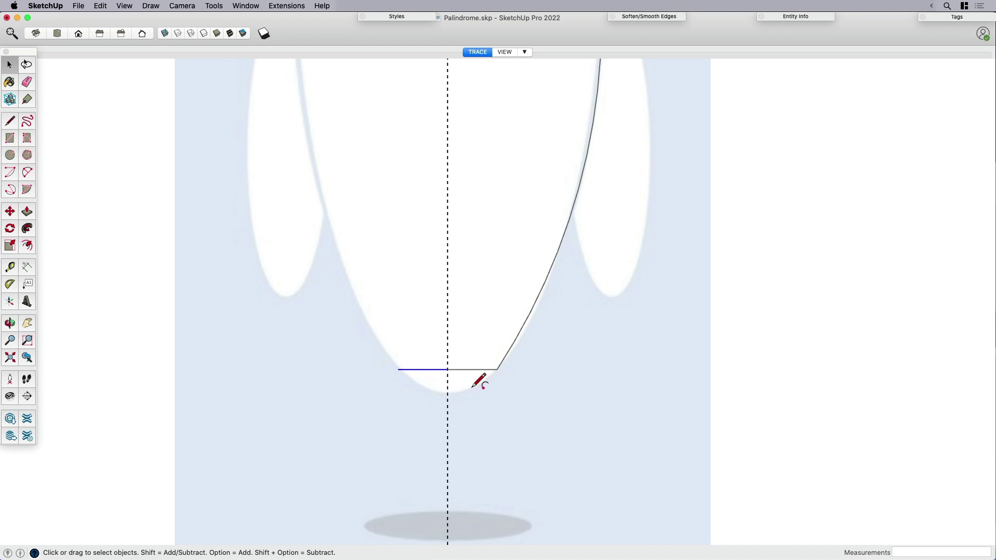
Add a rounded arc across the body's bottom and erase its straight chord
key(a)
click(496, 370)
click(398, 369)
scroll(467, 392, up, 2)
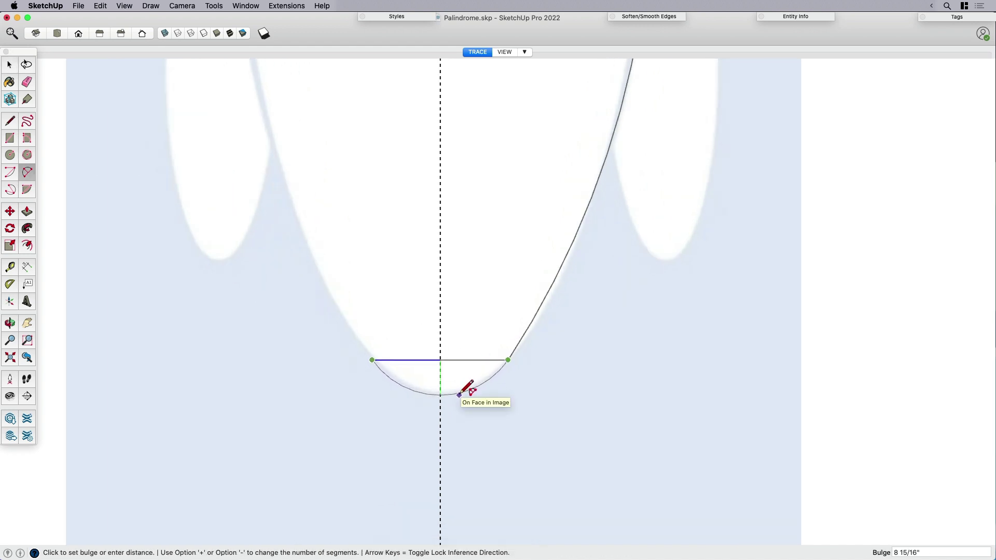
click(465, 392)
key(e)
click(470, 360)
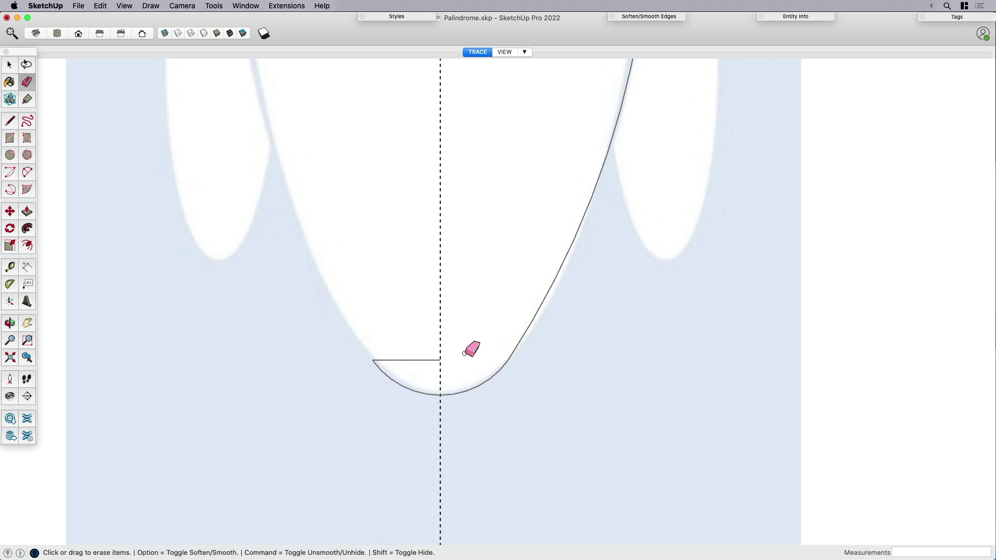
click(414, 360)
scroll(465, 409, down, 3)
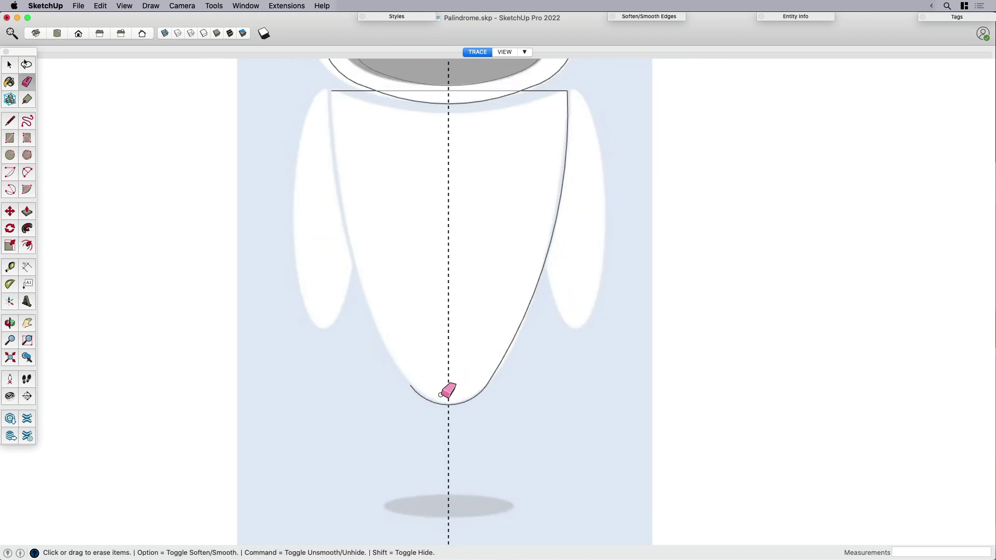
Draw a centre line through the body, erase left-side edges, then undo those erasures
key(l)
click(449, 404)
scroll(449, 405, down, 3)
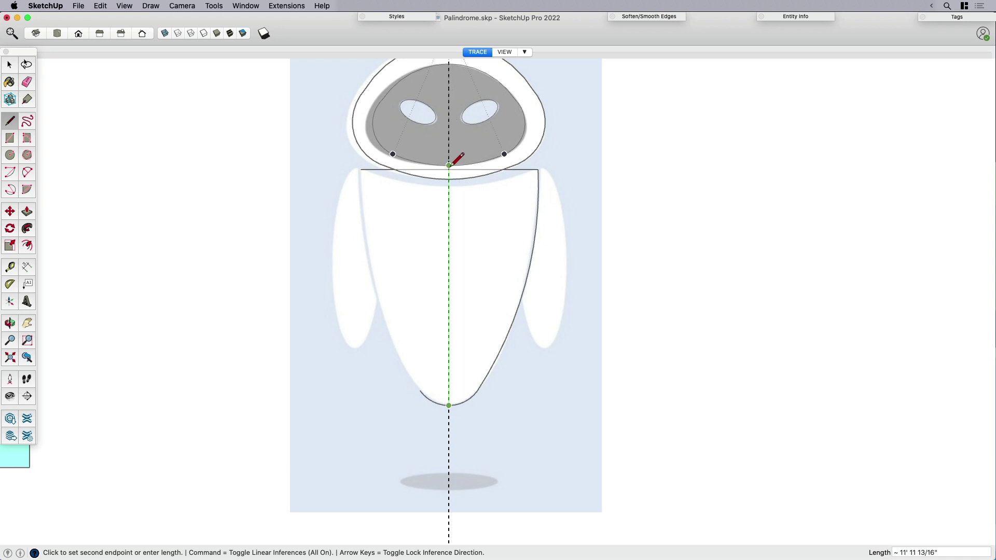
click(450, 165)
key(e)
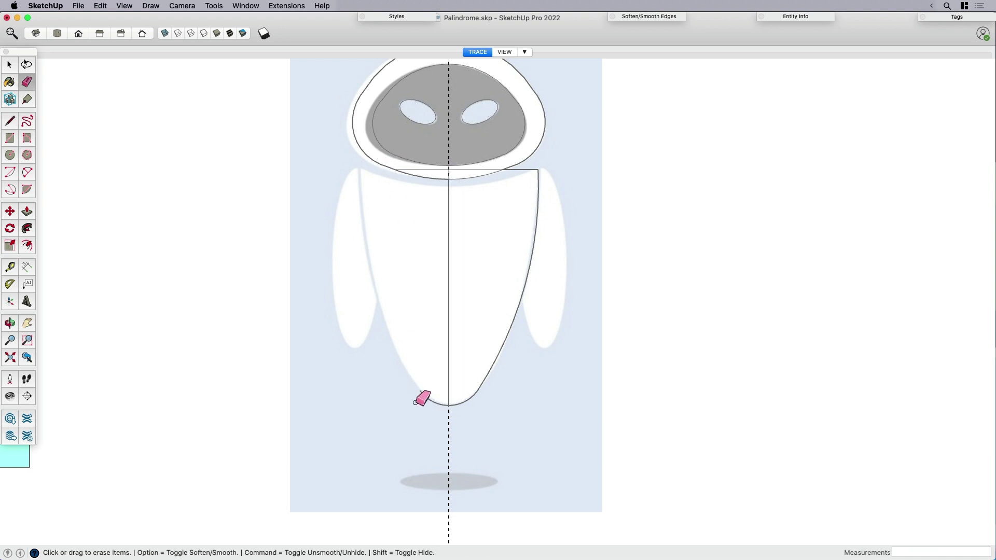
click(428, 398)
scroll(422, 165, up, 2)
click(424, 172)
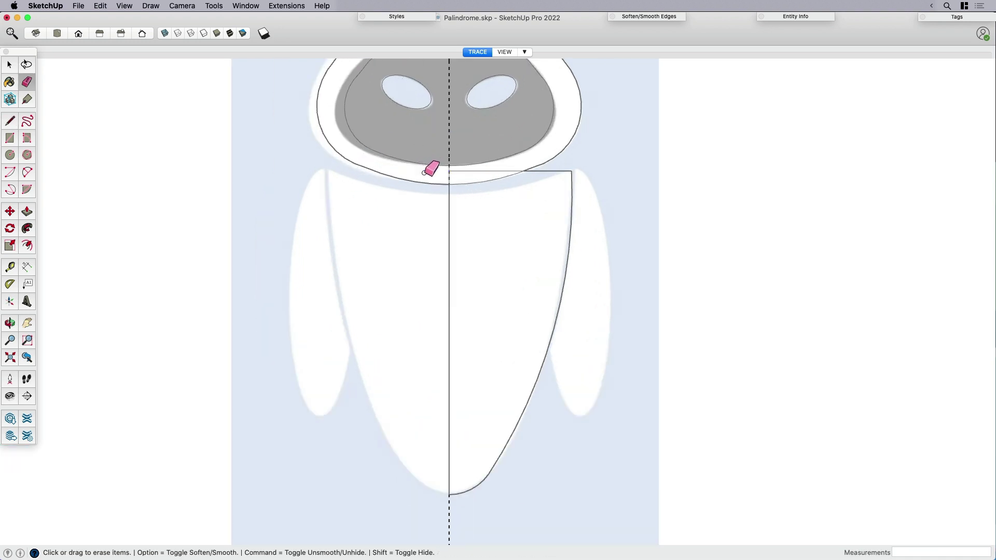
click(466, 171)
key(super+z)
scroll(448, 190, down, 2)
key(super+z)
key(super+z)
key(super+z)
Draw a two-point neck arc across the body top, bulging down below the head
key(h)
drag(484, 232, 485, 306)
scroll(484, 306, up, 2)
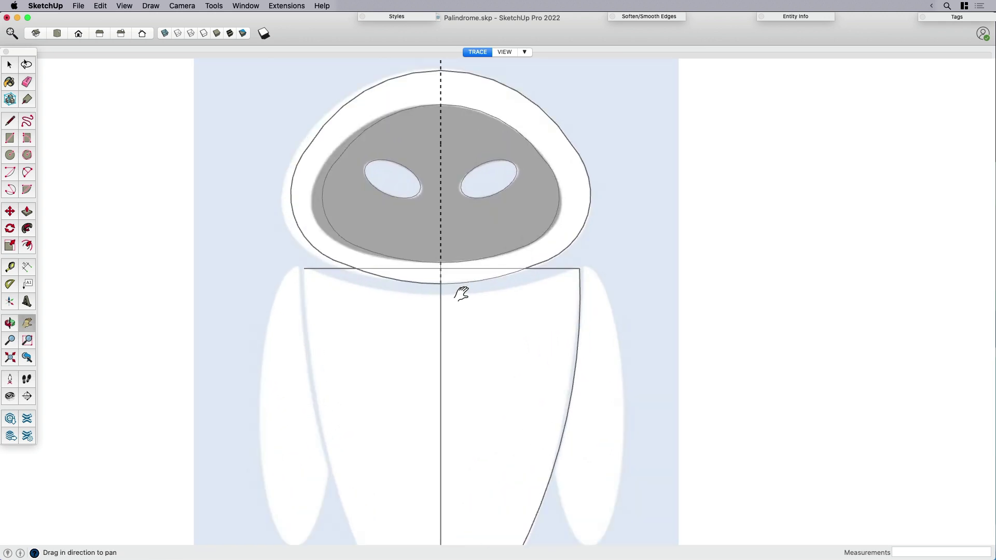
key(a)
click(304, 268)
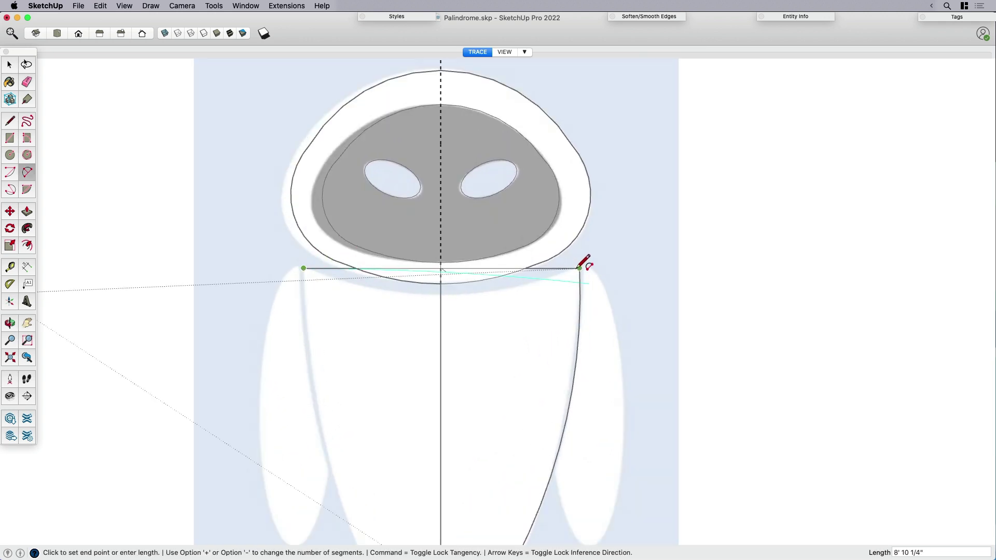
click(579, 269)
scroll(459, 288, up, 1)
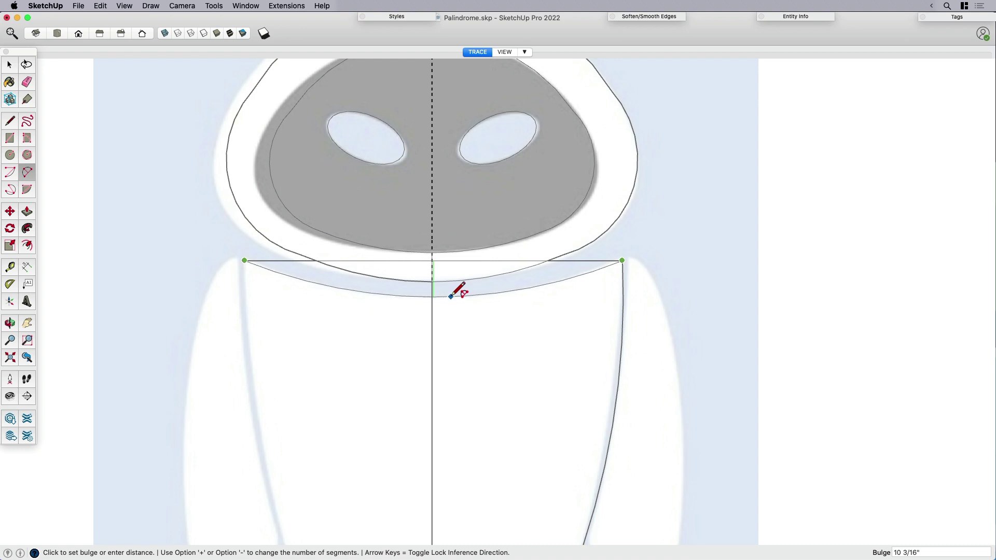
click(451, 296)
Erase the neck arc's straight chord and the left half of the arc
key(e)
click(281, 261)
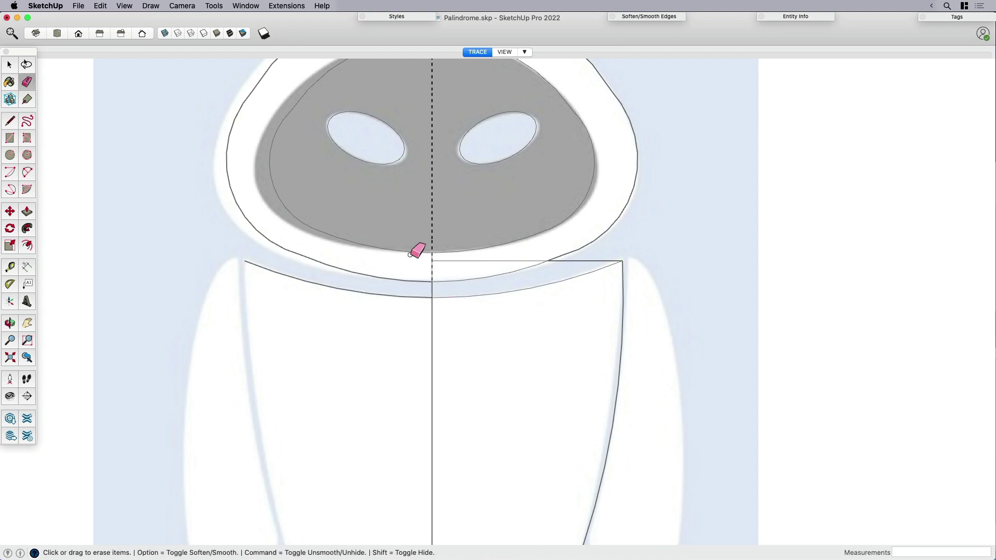
drag(441, 254, 625, 258)
scroll(494, 256, down, 3)
key(space)
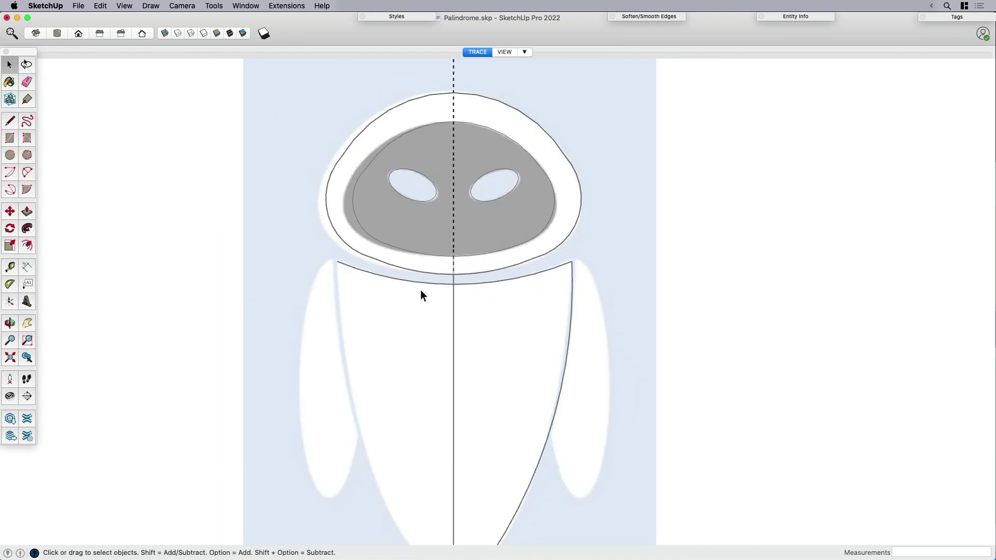
key(e)
click(439, 284)
Erase the small arc stub at the body's bottom and select the right body-half face
scroll(501, 190, down, 4)
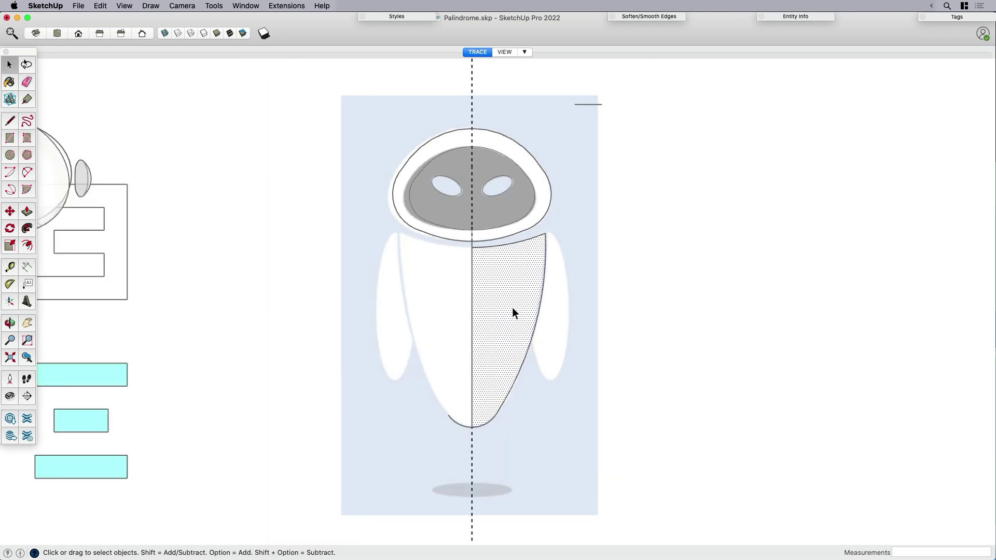
click(464, 421)
key(space)
click(490, 362)
click(488, 213)
click(513, 301)
From an oblique view, select the body face and head ring profile with their edges
scroll(496, 395, up, 2)
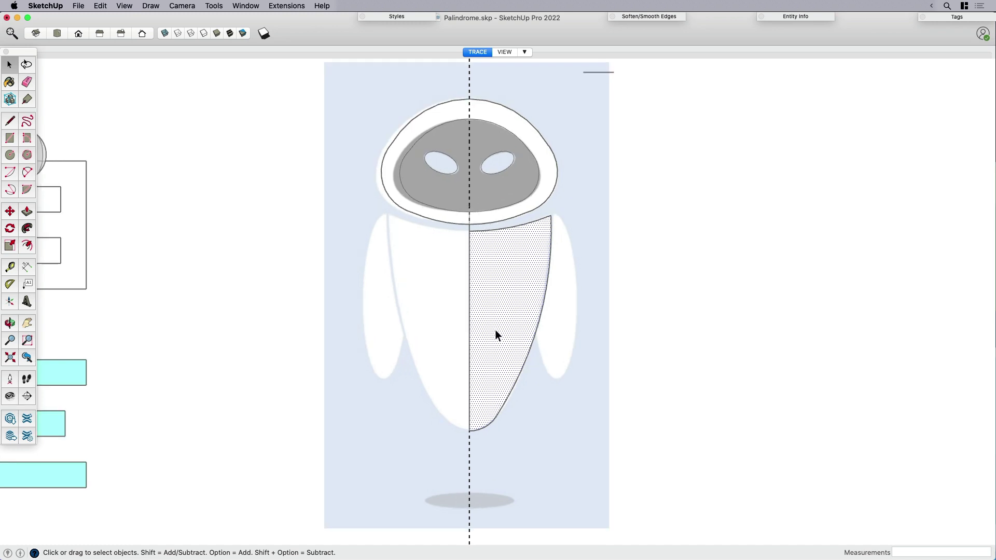
mouse_move(482, 266)
middle_down()
mouse_move(477, 349)
mouse_move(453, 269)
mouse_move(304, 269)
mouse_move(411, 291)
middle_up()
scroll(410, 274, up, 5)
double_click(478, 318)
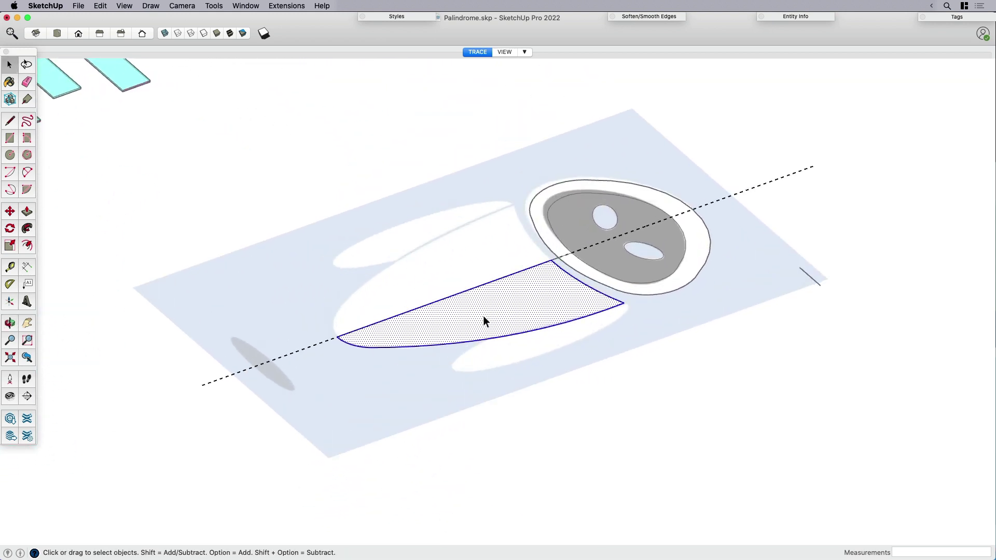
shift+double_click(675, 283)
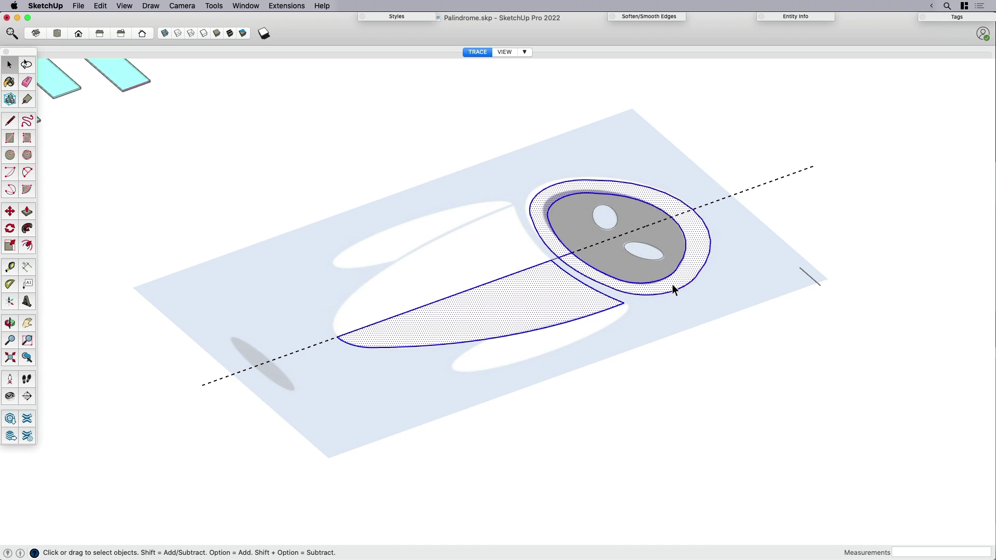
click(672, 290)
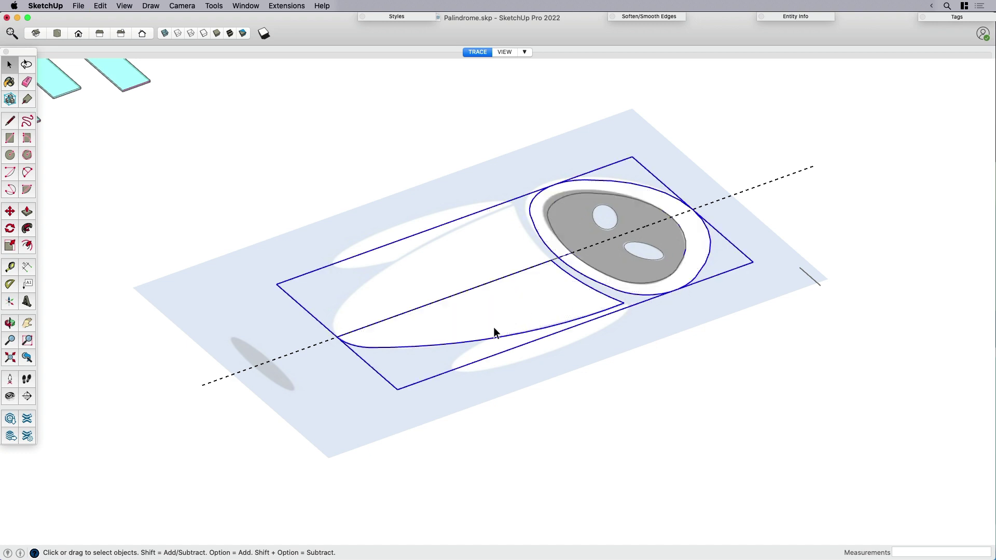
key(m)
key(q)
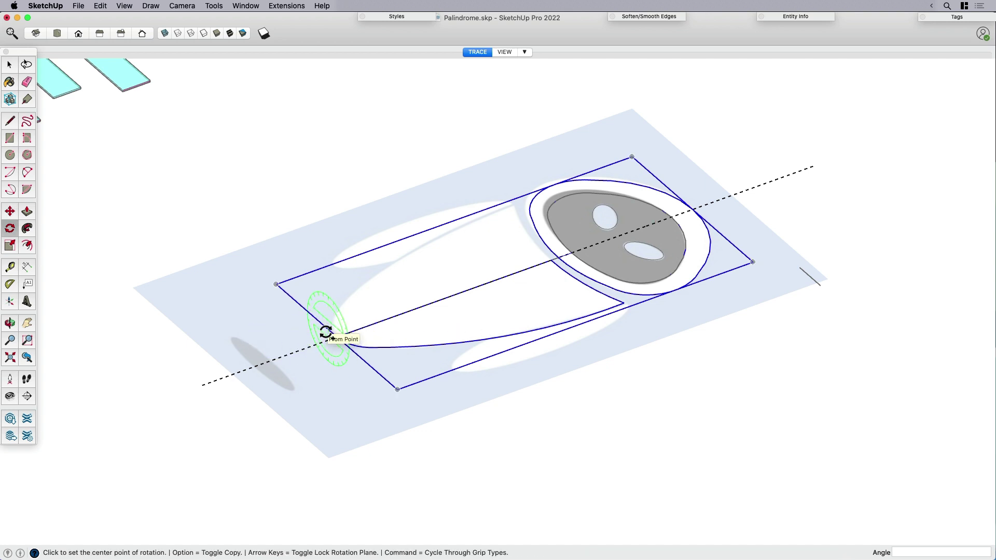
Rotate a copy of the profile 90° about the body's bottom endpoint so it stands upright
scroll(332, 337, up, 3)
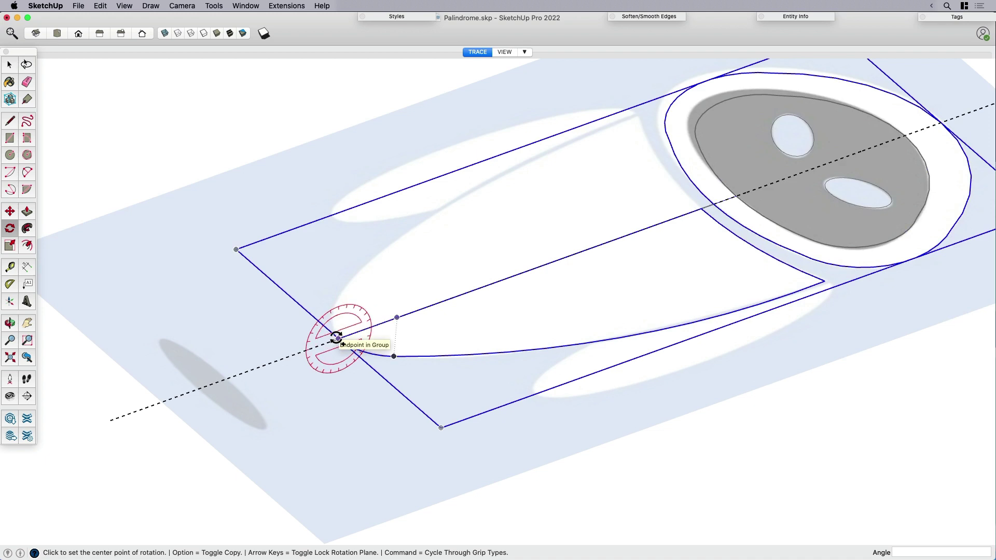
click(336, 338)
scroll(499, 306, down, 3)
click(574, 259)
scroll(500, 217, down, 3)
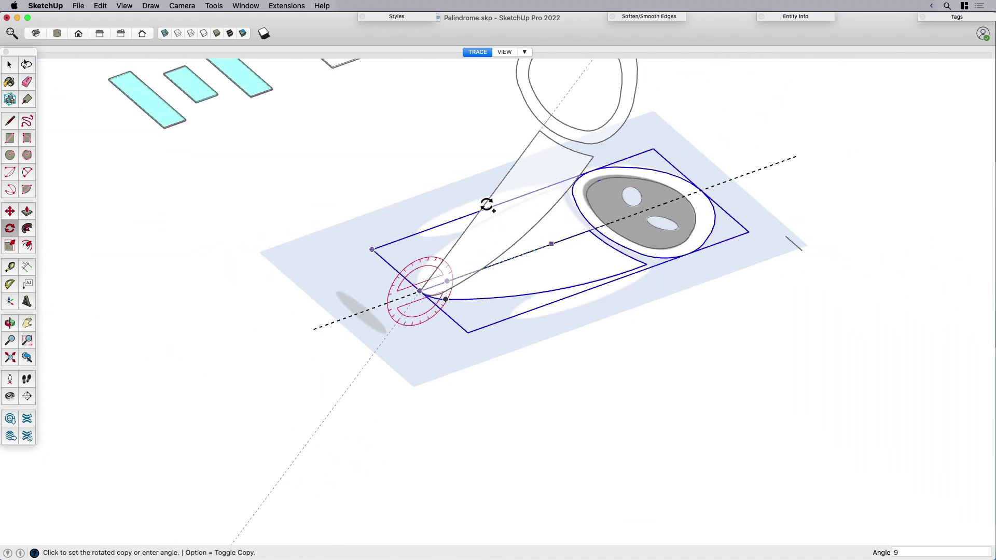
click(486, 205)
Bring the upright copy into view and open its group for editing
scroll(478, 289, down, 3)
key(h)
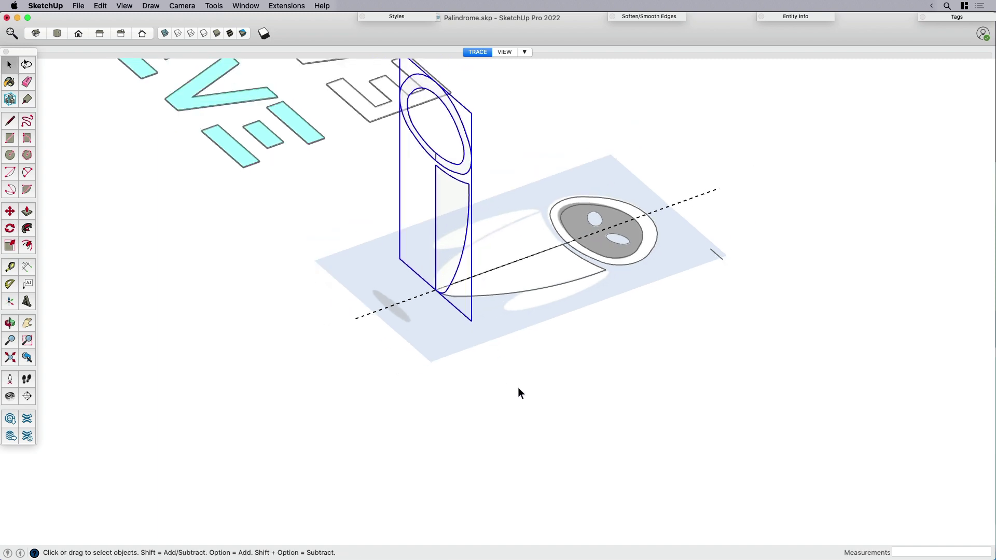
drag(515, 381, 397, 411)
mouse_move(397, 411)
middle_down()
mouse_move(690, 415)
mouse_move(574, 391)
mouse_move(559, 241)
middle_up()
key(space)
key(e)
key(space)
double_click(563, 216)
Delete the inner loop of the head ring on the upright profile
key(e)
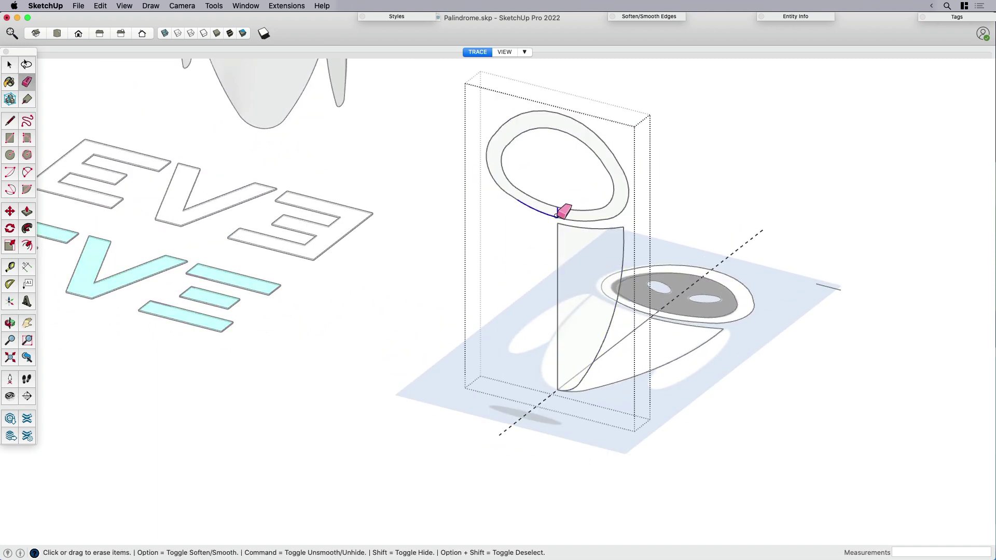
key(space)
click(578, 257)
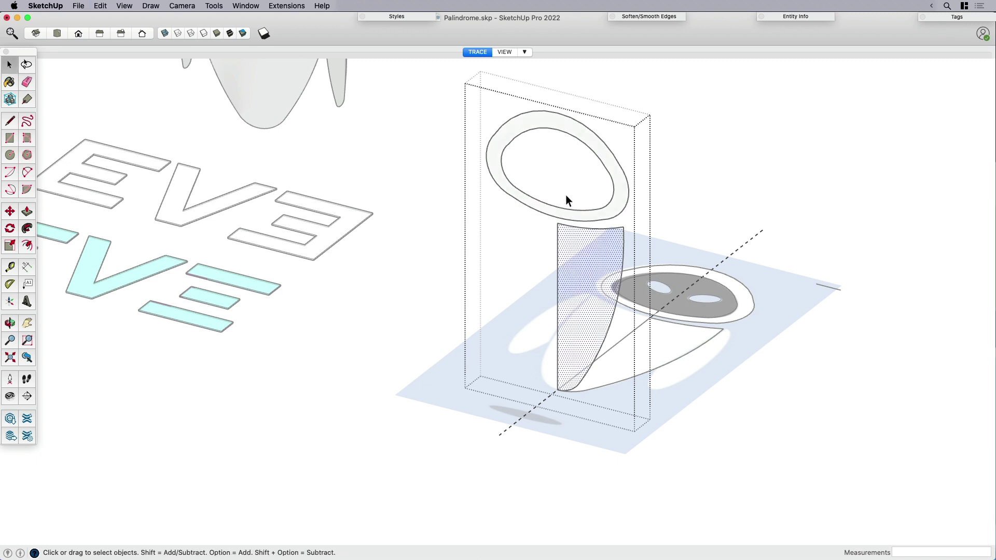
key(r)
key(e)
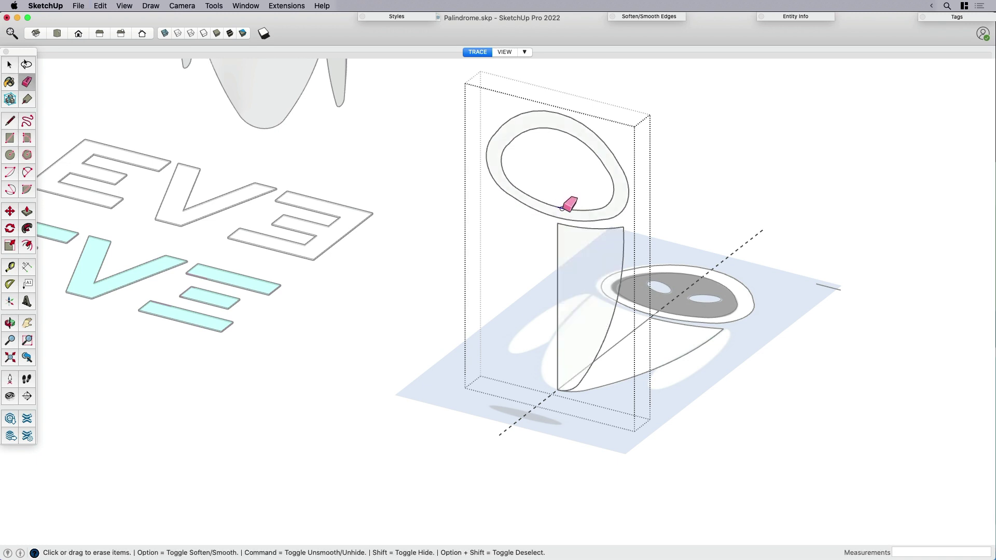
key(space)
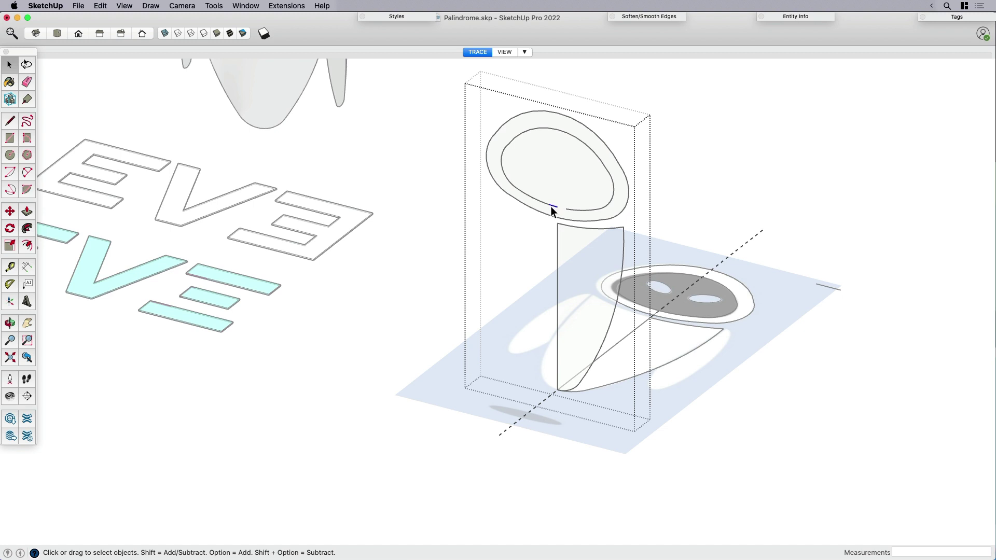
click(549, 205)
key(Delete)
Erase the head ellipse's left half, its leftover arc, and the short top edge
click(568, 206)
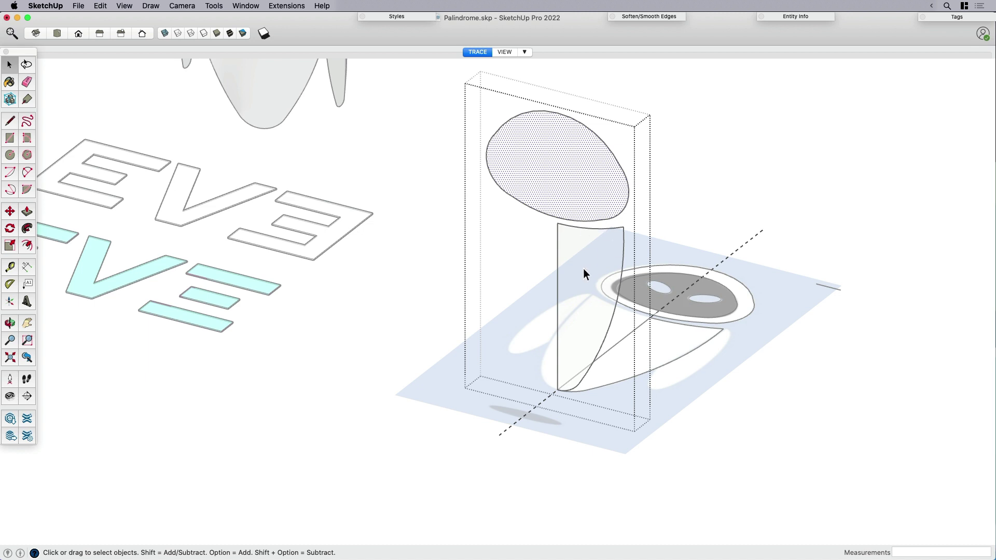
click(576, 252)
key(l)
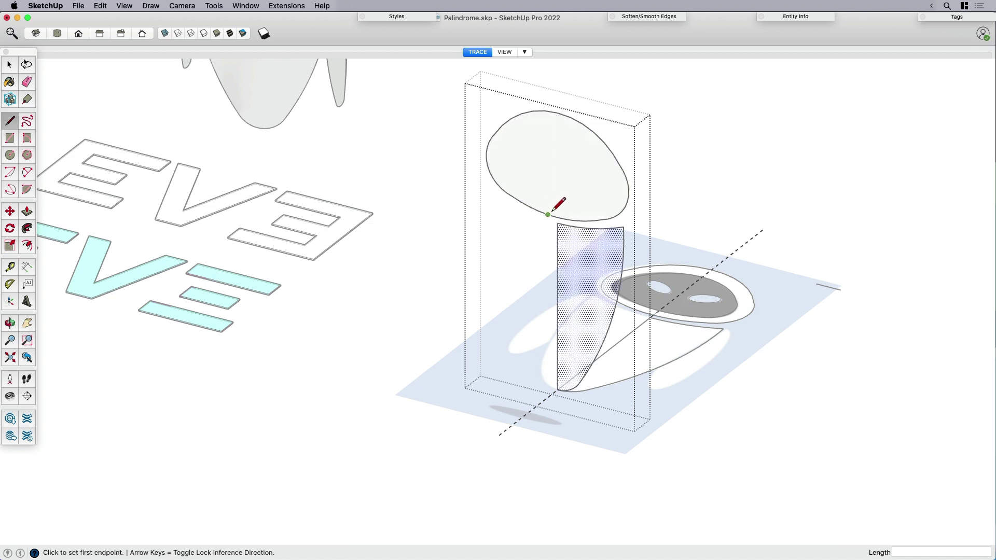
click(557, 223)
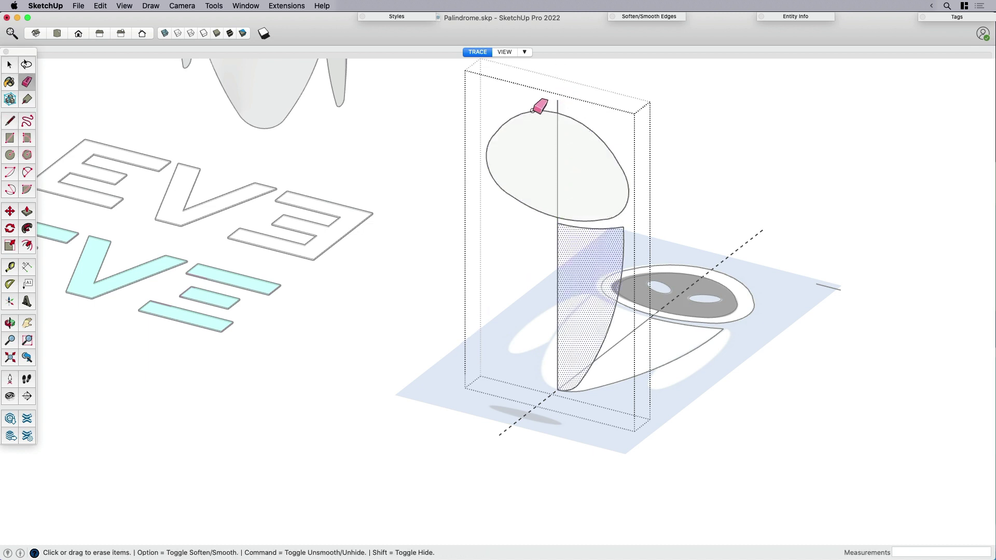
drag(534, 110, 550, 211)
mouse_move(491, 154)
mouse_down()
mouse_move(500, 198)
mouse_move(513, 194)
mouse_up()
drag(549, 111, 570, 156)
scroll(554, 216, up, 3)
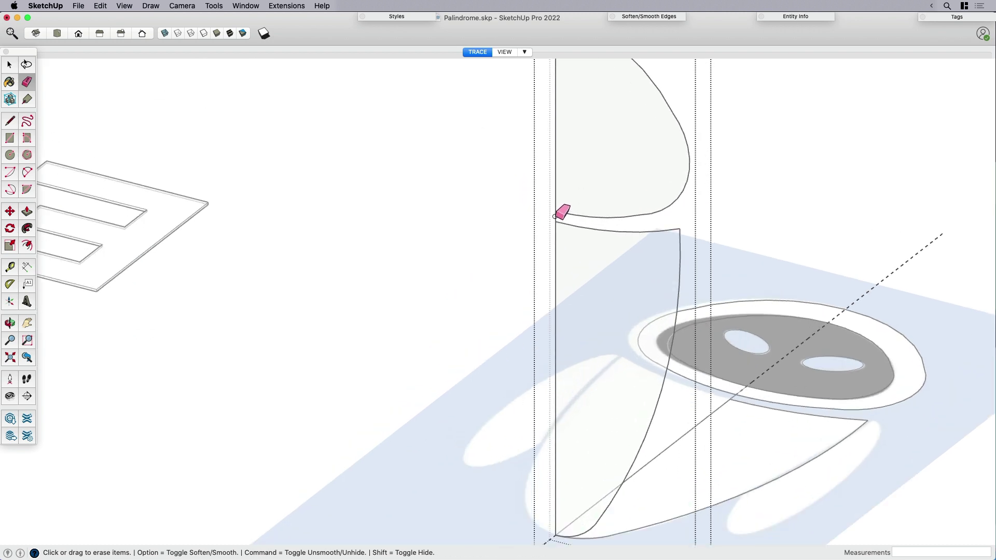
scroll(562, 214, down, 5)
key(space)
Draw a vertical line straight up from the top of the profile above the head
click(560, 298)
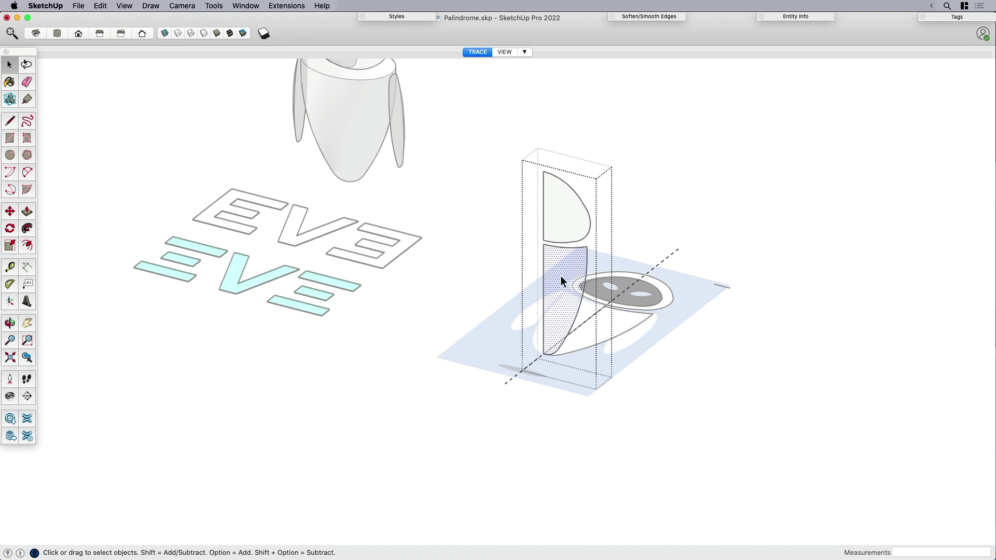
key(l)
click(544, 171)
click(543, 130)
key(space)
middle_drag(546, 131, 543, 161)
Draw a circle centred on the line's top endpoint and edit its segment count
key(c)
click(537, 162)
click(577, 163)
key(space)
click(567, 175)
click(792, 17)
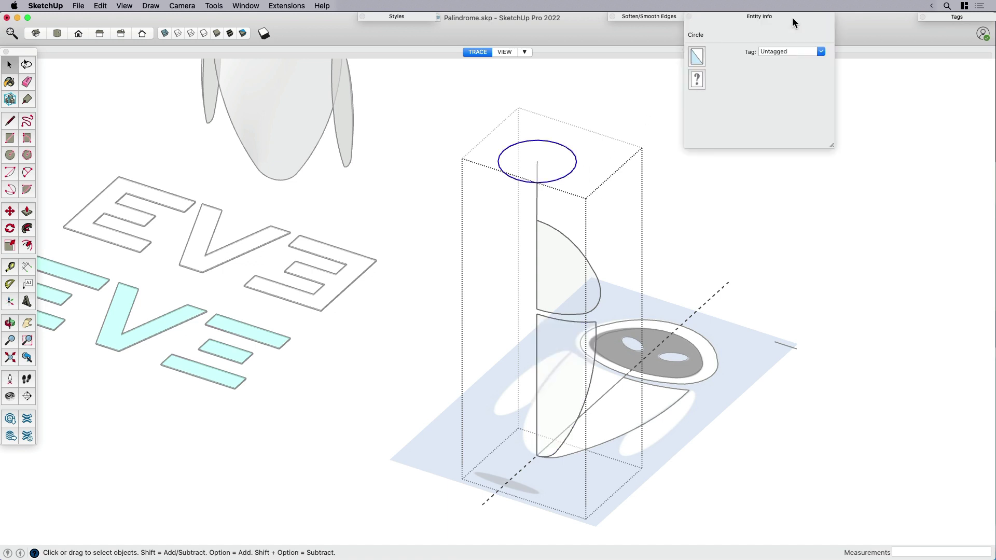
click(762, 79)
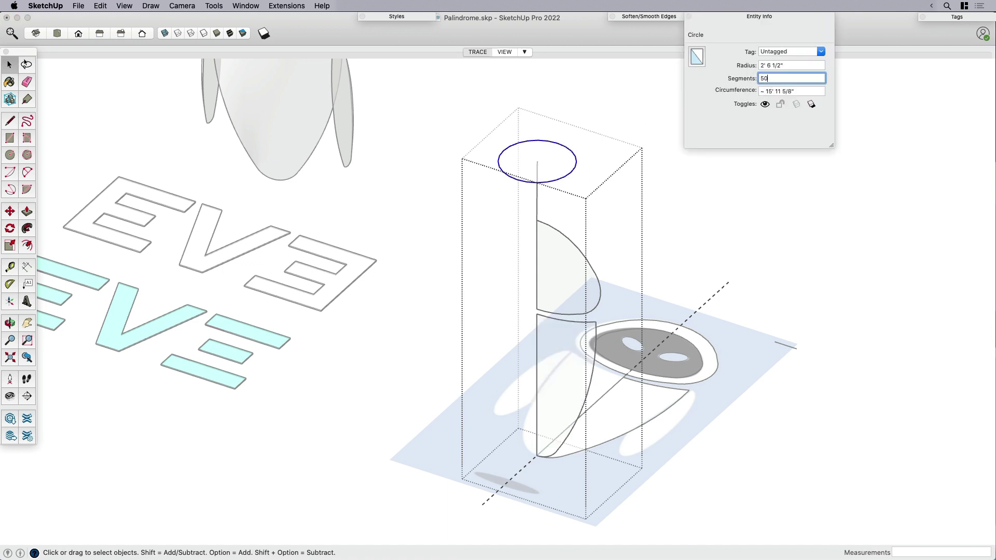
click(761, 16)
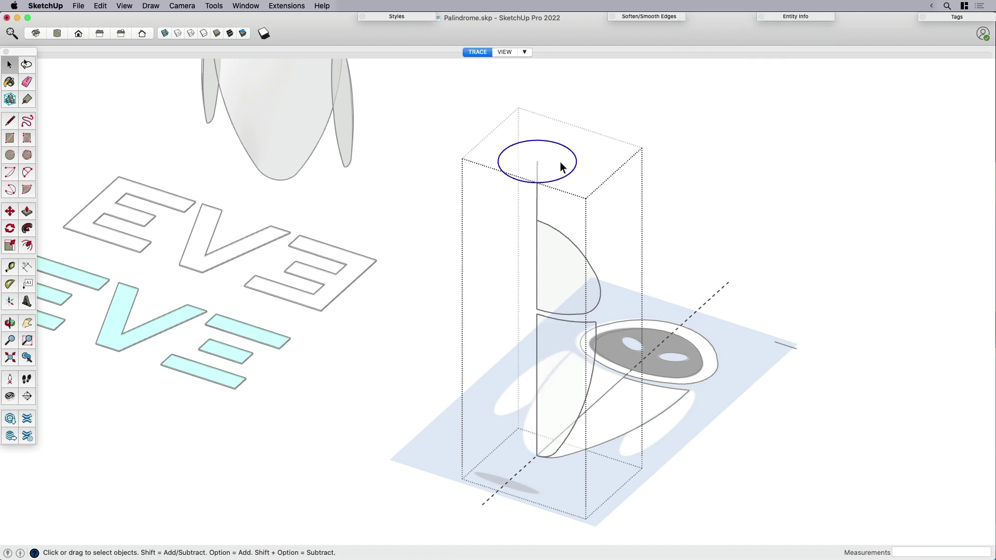
Erase the vertical guide line and select the circle face as the sweep path
key(e)
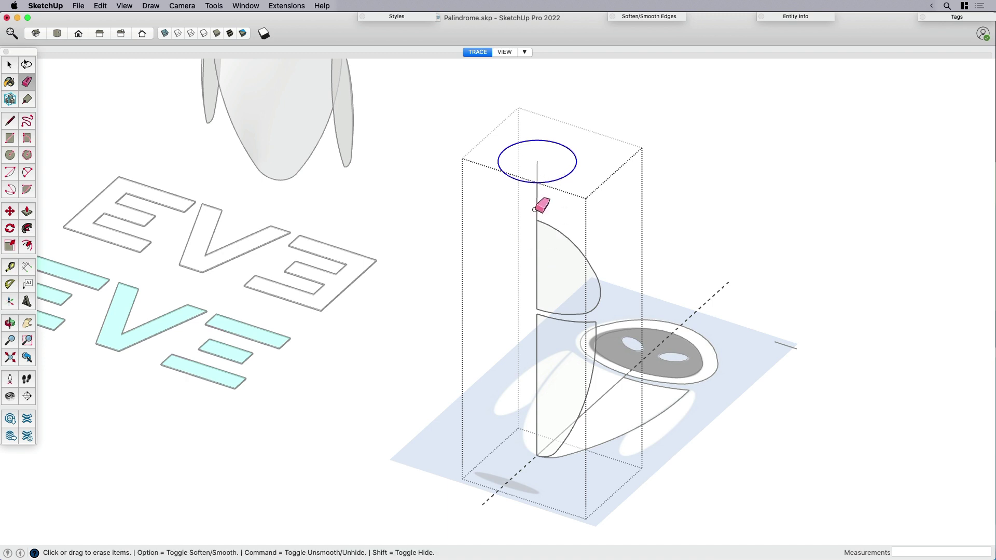
click(538, 196)
key(space)
click(536, 167)
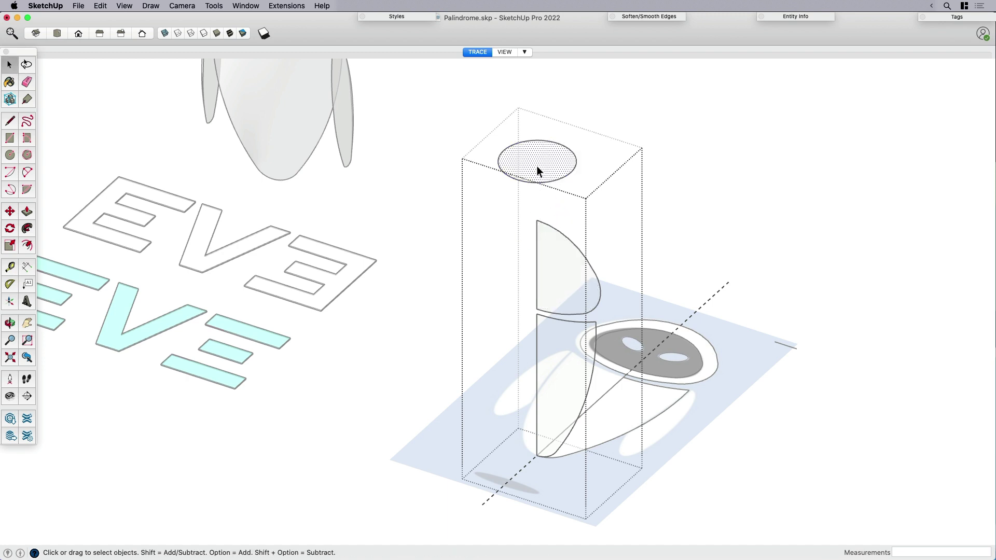
Follow Me the head and body profiles around the circle, delete the circle face, turn off X-ray
click(28, 229)
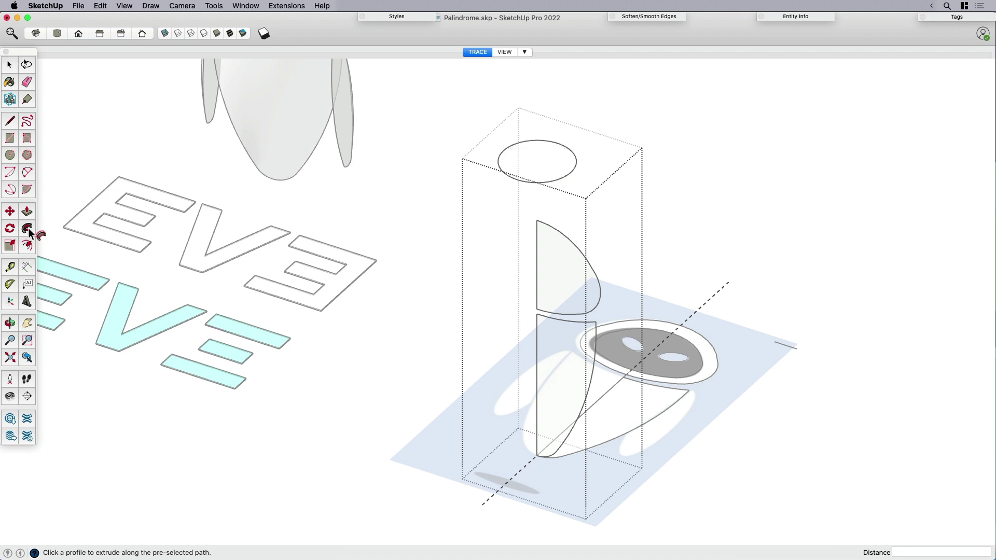
click(551, 275)
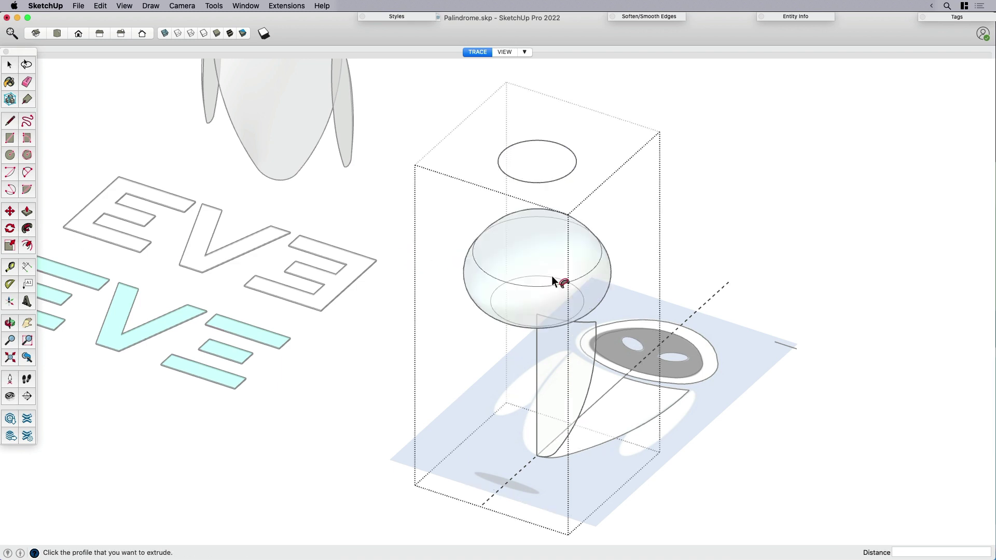
key(space)
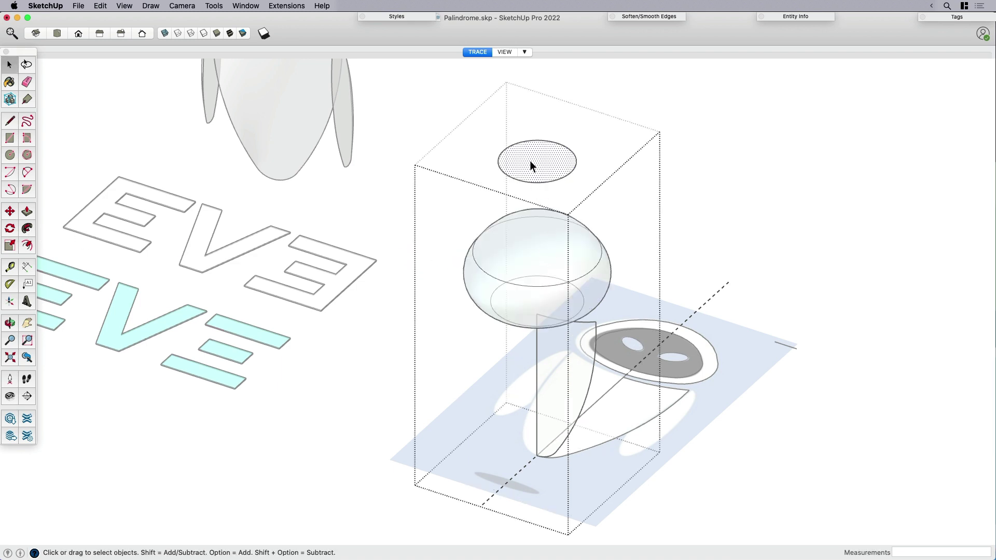
click(29, 229)
click(557, 375)
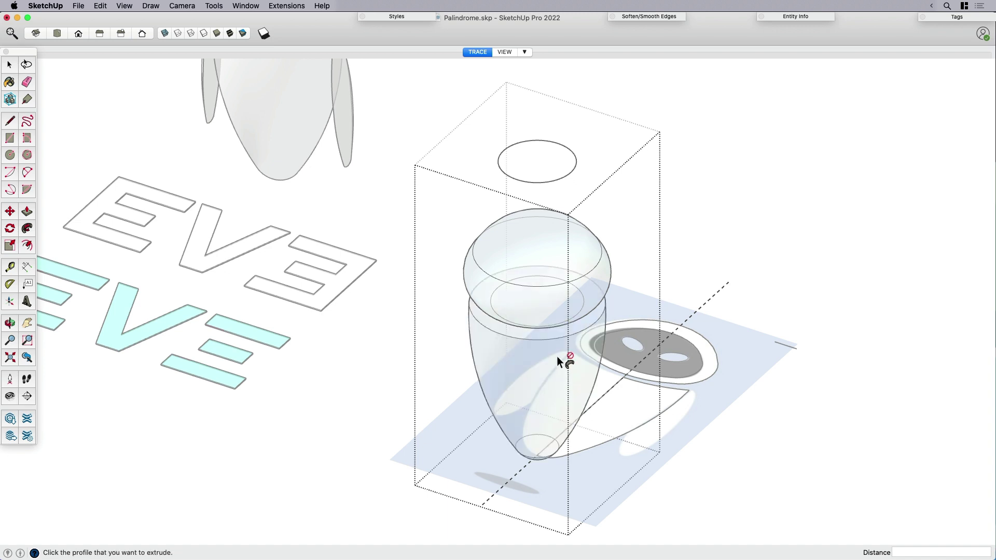
key(space)
key(Delete)
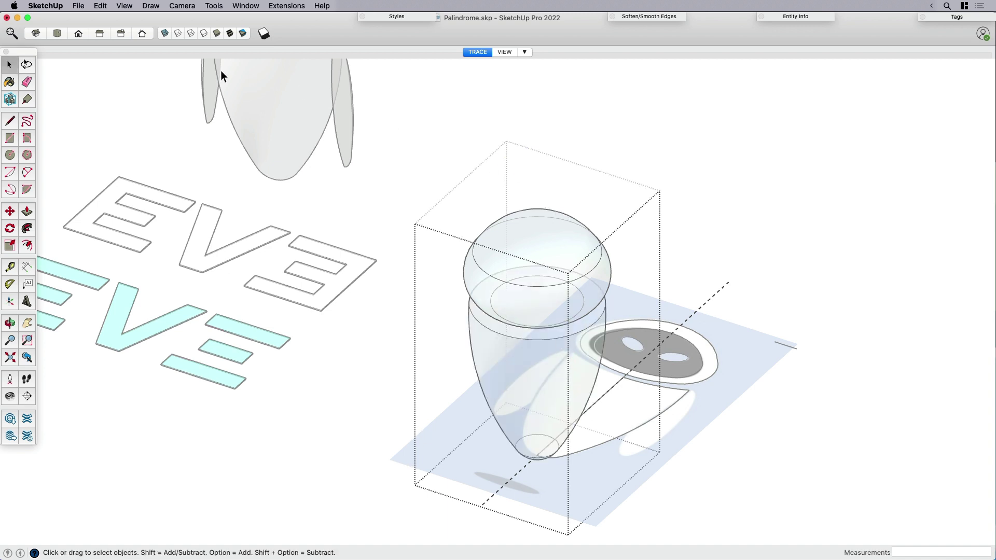
click(164, 32)
Soften the robot body's edges with a 46° angle between normals
middle_drag(571, 322, 544, 321)
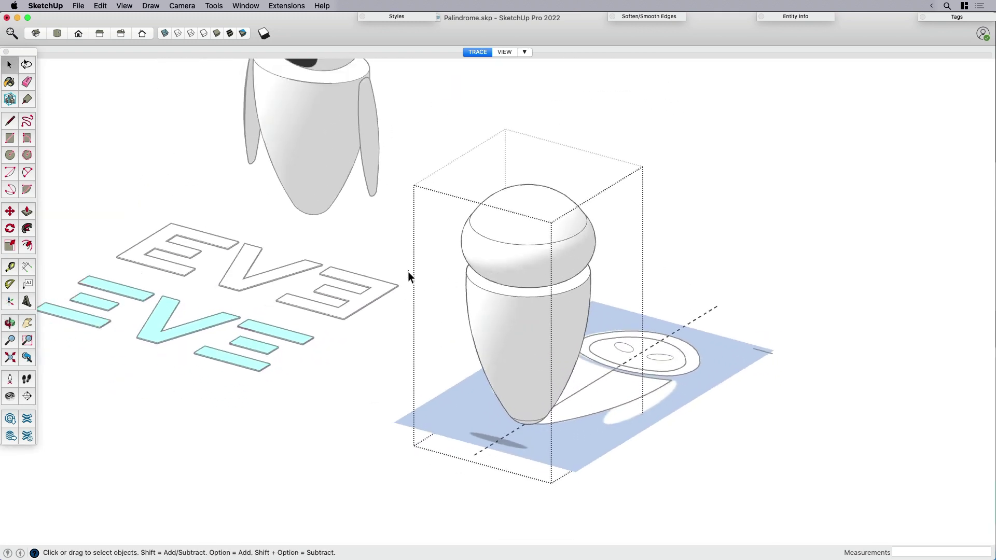
click(502, 333)
click(639, 17)
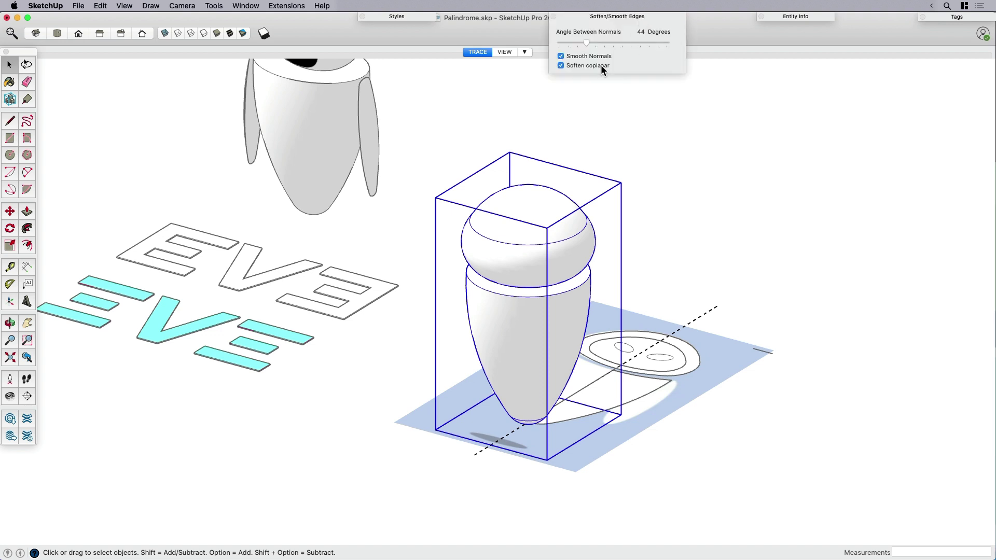
scroll(477, 211, up, 5)
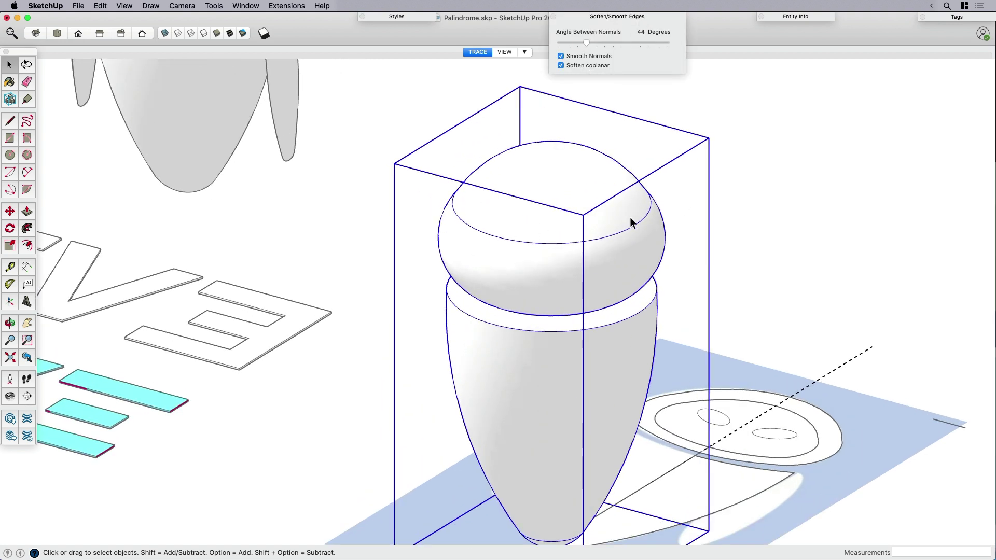
drag(583, 45, 586, 43)
key(super+t)
scroll(565, 91, down, 3)
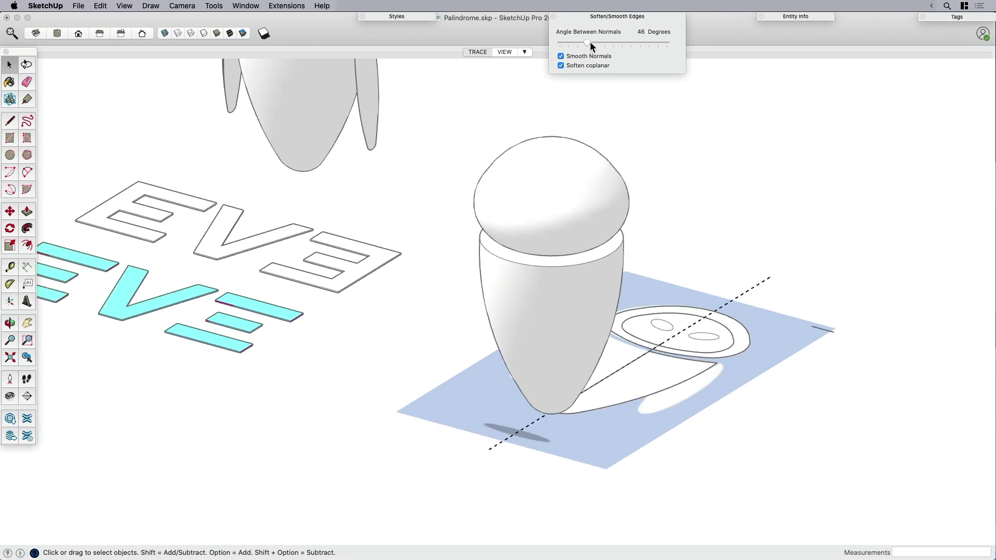
click(607, 17)
Orbit around the models, check the traced outline's context options, and reselect the robot body
mouse_move(558, 188)
middle_down()
mouse_move(531, 255)
mouse_move(685, 205)
mouse_move(707, 171)
mouse_move(560, 266)
mouse_move(359, 281)
mouse_move(459, 322)
middle_up()
click(459, 323)
click(531, 347)
mouse_move(531, 348)
middle_down()
mouse_move(456, 295)
mouse_move(439, 320)
middle_up()
click(439, 320)
scroll(439, 320, up, 3)
click(596, 367)
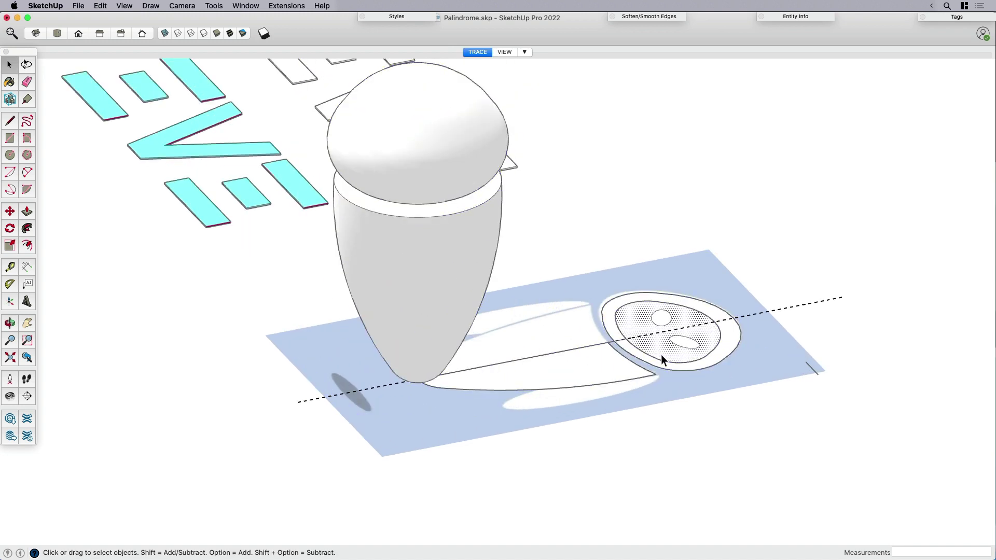
click(612, 372)
right_click(622, 376)
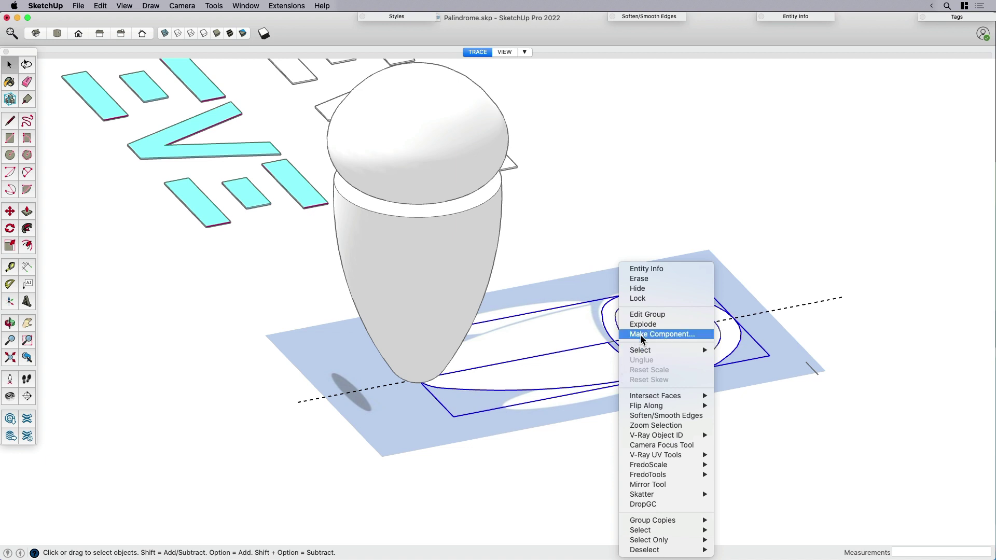
click(567, 372)
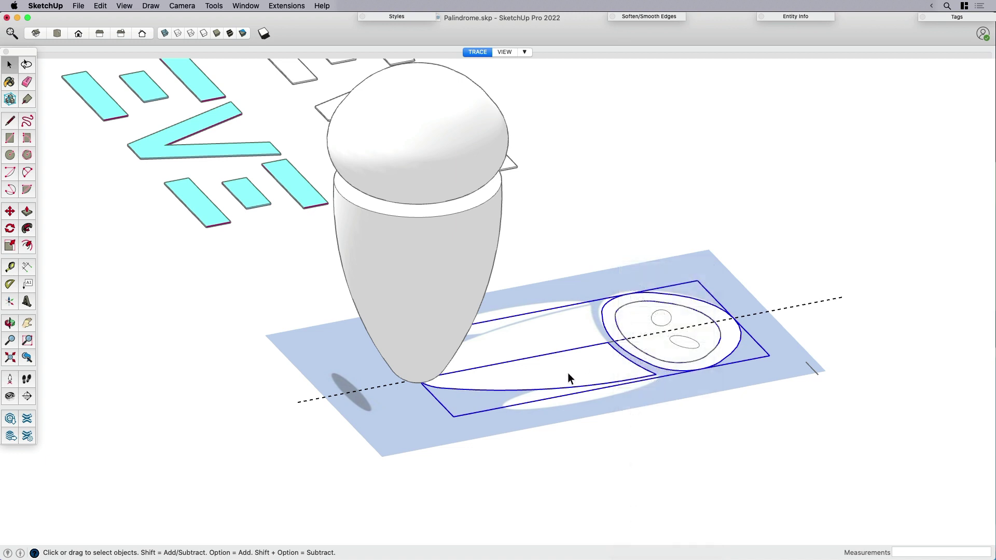
click(447, 328)
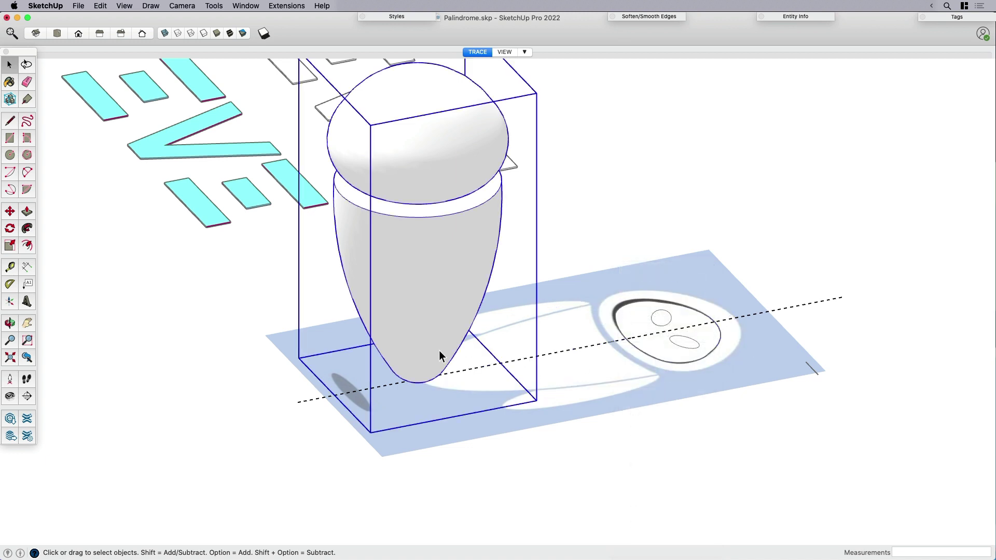
key(q)
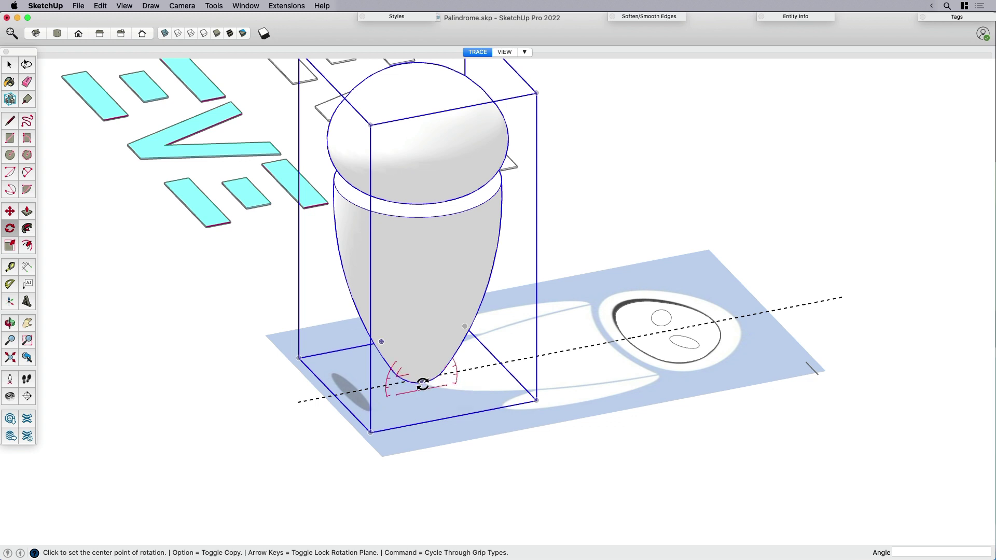
Rotate a copy of the body 90° about its tip so it lies along the tracing
scroll(368, 387, up, 2)
middle_drag(432, 384, 489, 271)
click(482, 282)
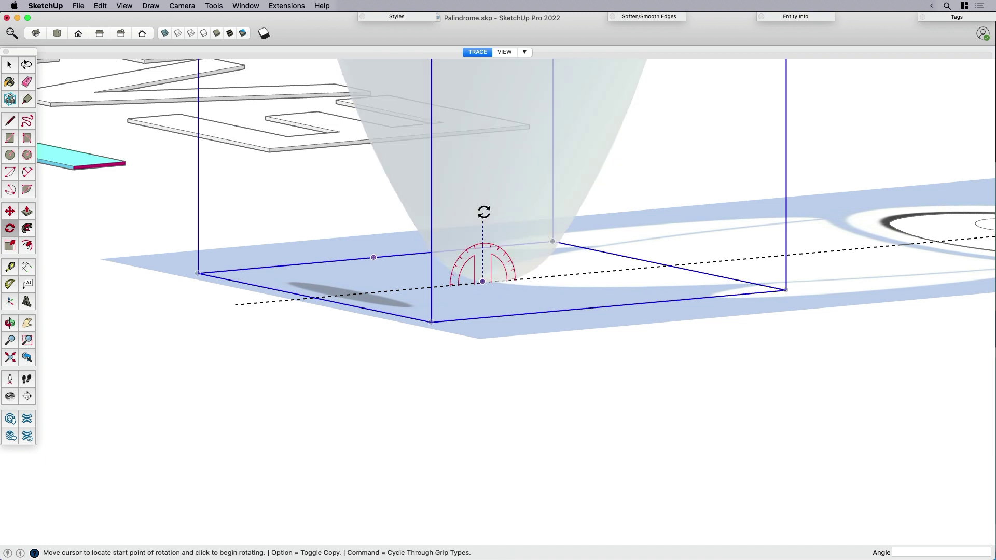
click(483, 214)
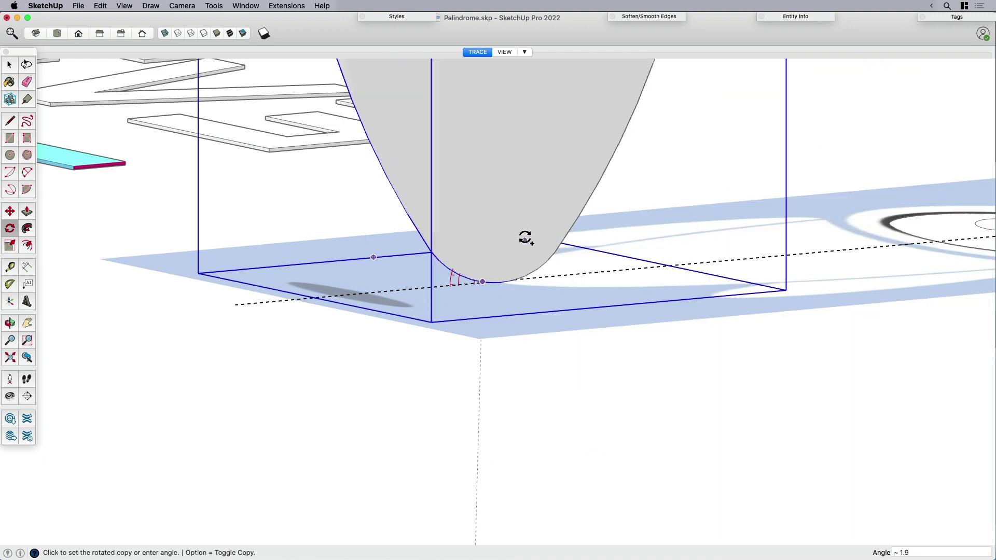
key(alt)
scroll(554, 259, down, 6)
shift+middle_drag(571, 363, 467, 341)
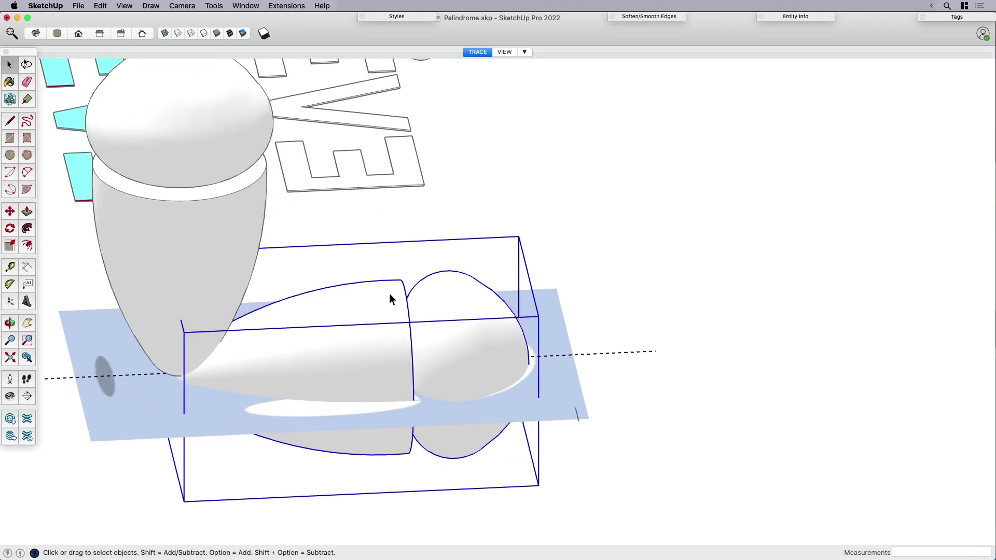
In X-ray, move the oval face outline up above the body and erase the stray dash
drag(382, 245, 571, 435)
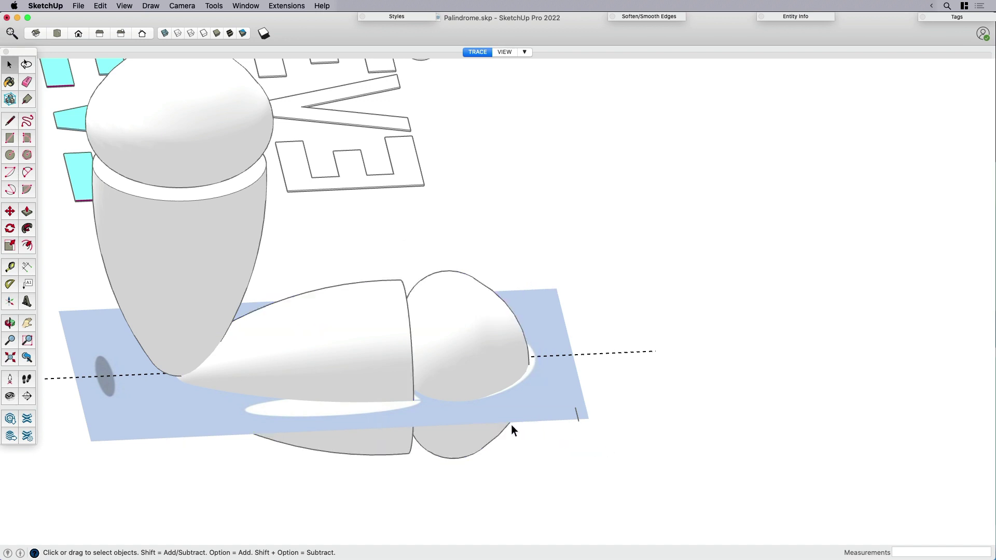
click(165, 33)
click(477, 385)
middle_drag(497, 423, 521, 349)
key(m)
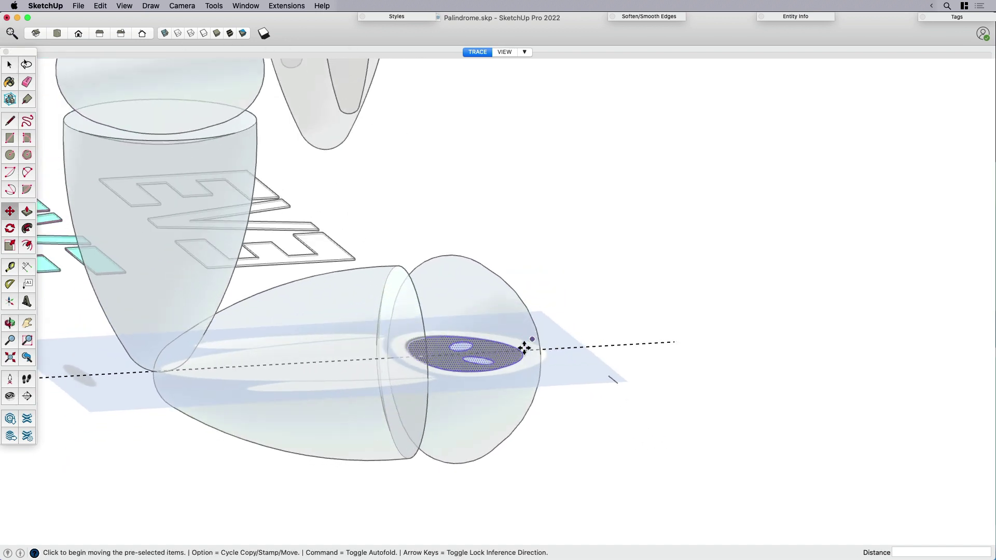
click(520, 349)
click(519, 193)
key(e)
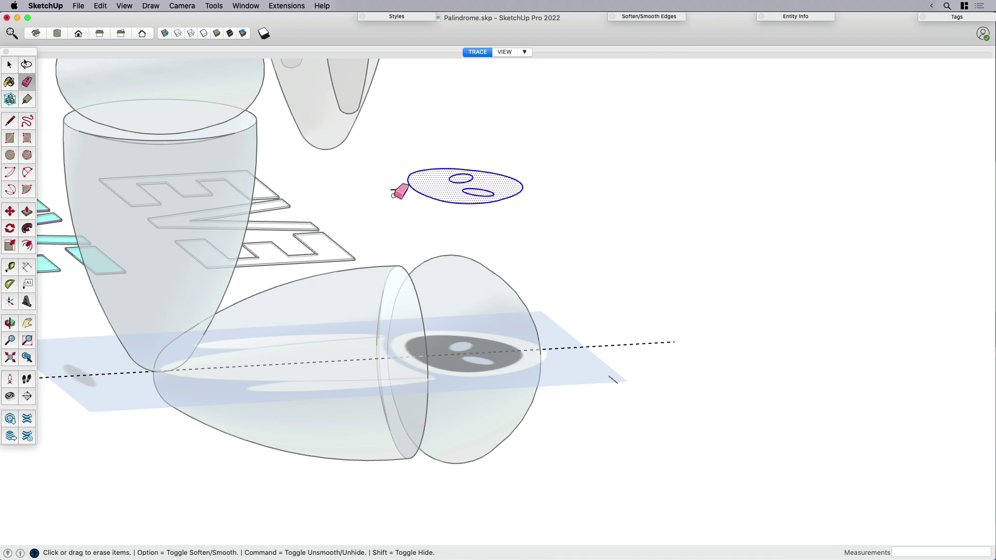
click(396, 190)
Turn off X-ray, show the Sandbox palette, and drape the face outline onto the lying head
mouse_move(434, 274)
middle_down()
mouse_move(463, 409)
mouse_move(504, 300)
middle_up()
key(space)
click(166, 34)
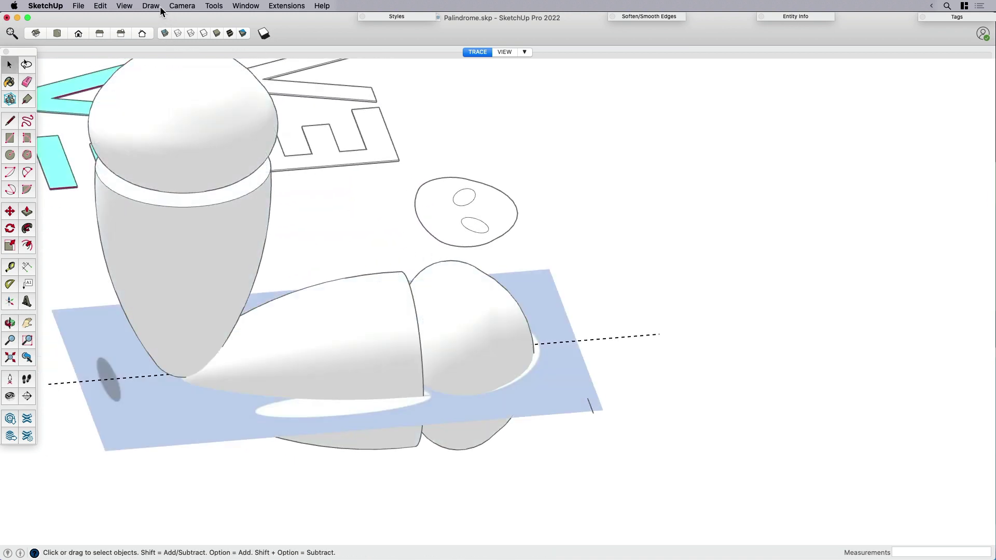
click(126, 5)
mouse_move(141, 44)
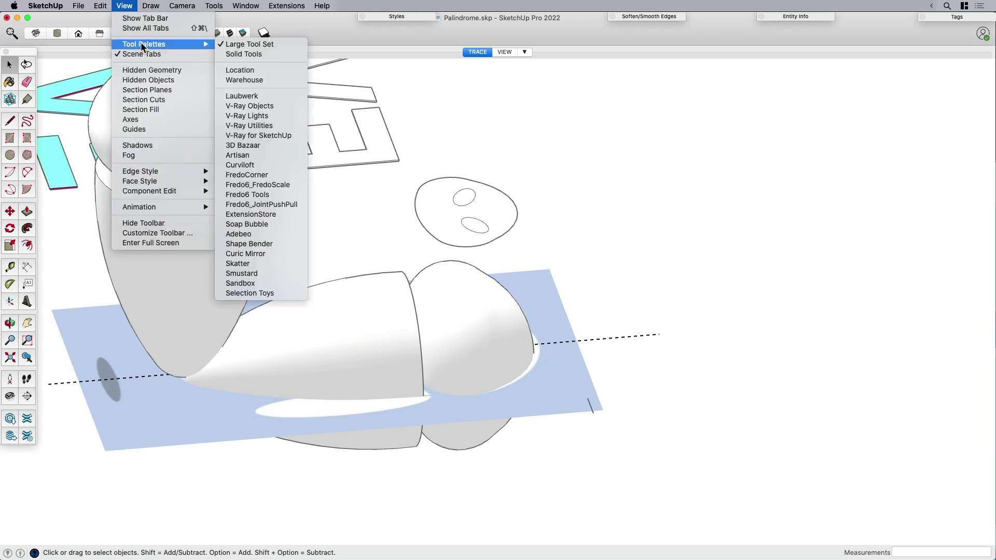
click(264, 283)
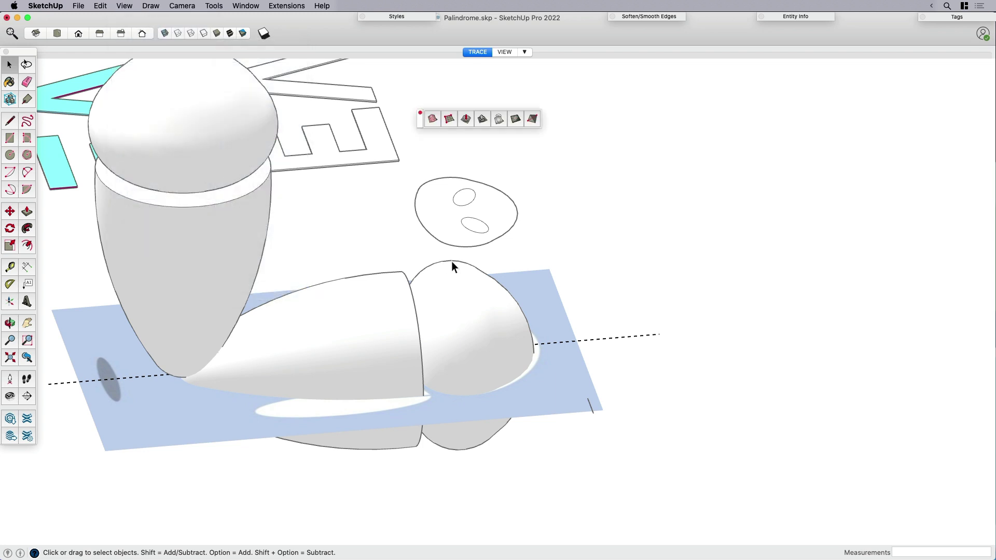
click(436, 206)
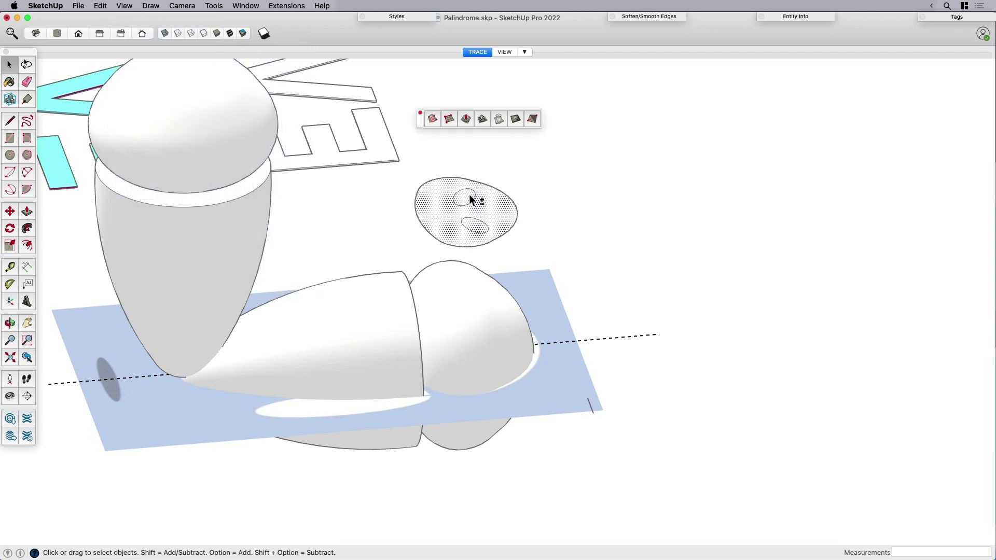
click(500, 118)
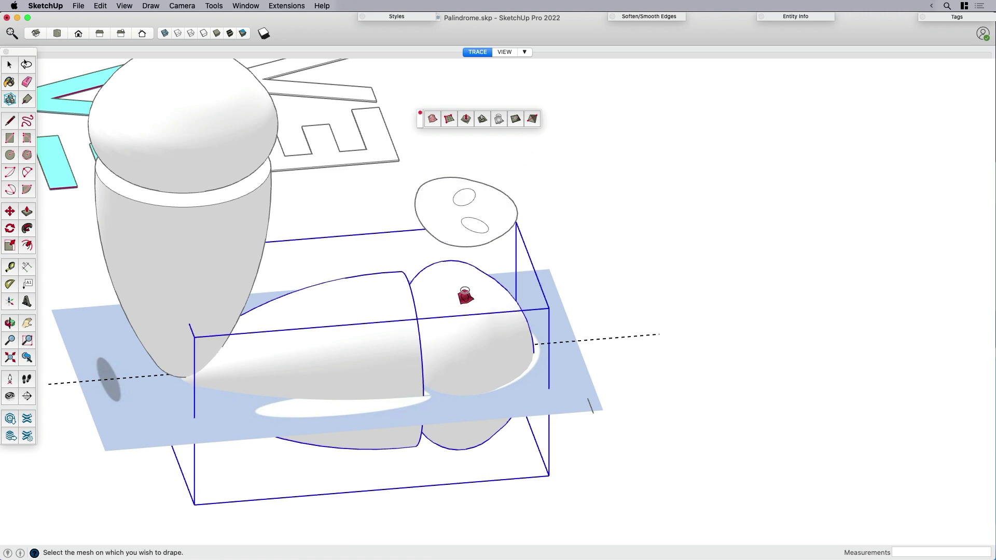
click(512, 311)
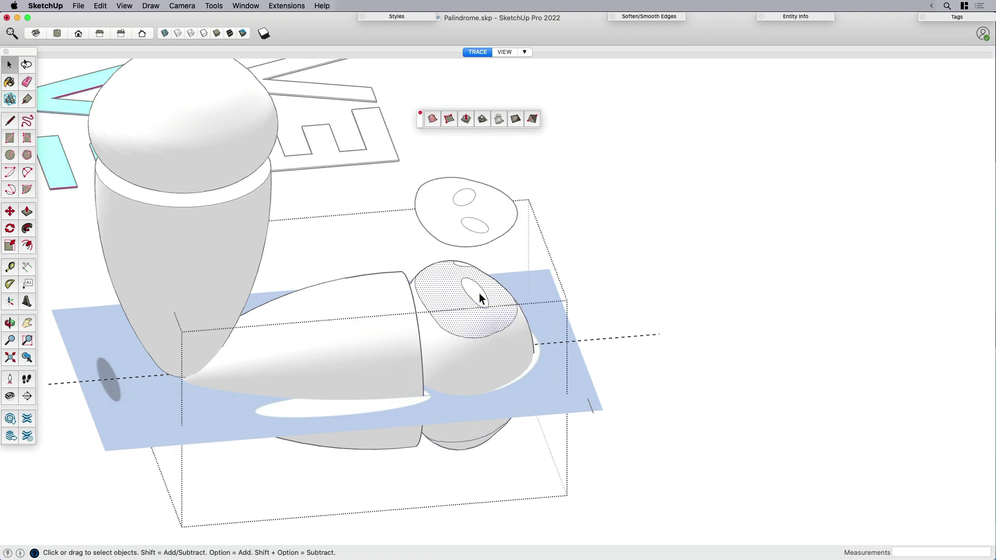
Inspect the draped face and eye ovals from underneath the lying head
middle_drag(470, 280, 550, 337)
click(487, 396)
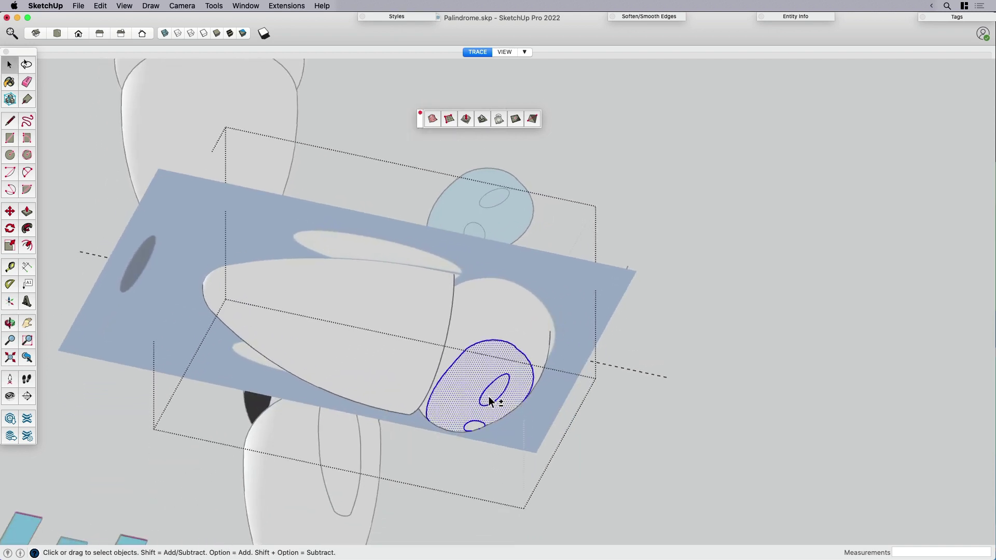
scroll(472, 426, up, 3)
shift+click(493, 388)
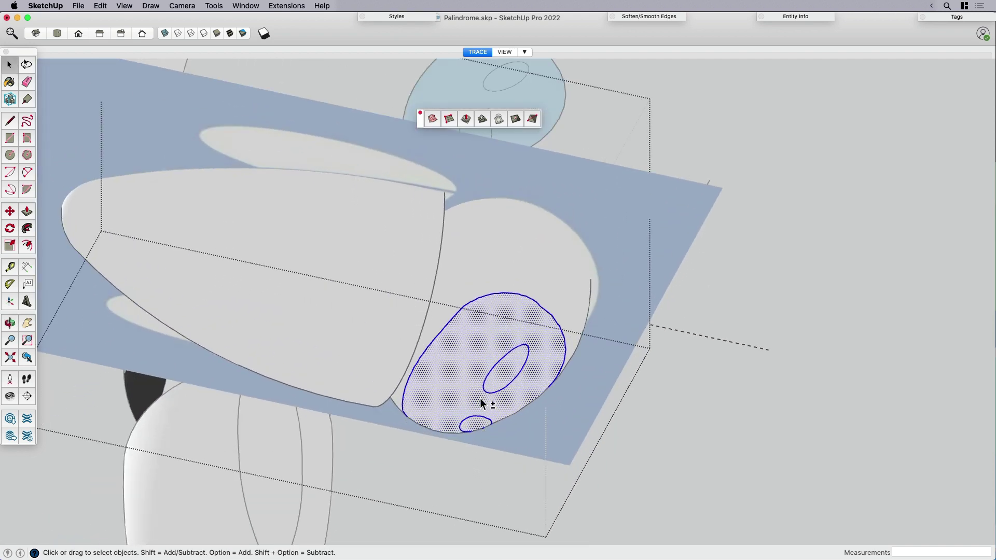
shift+click(462, 400)
shift+click(473, 426)
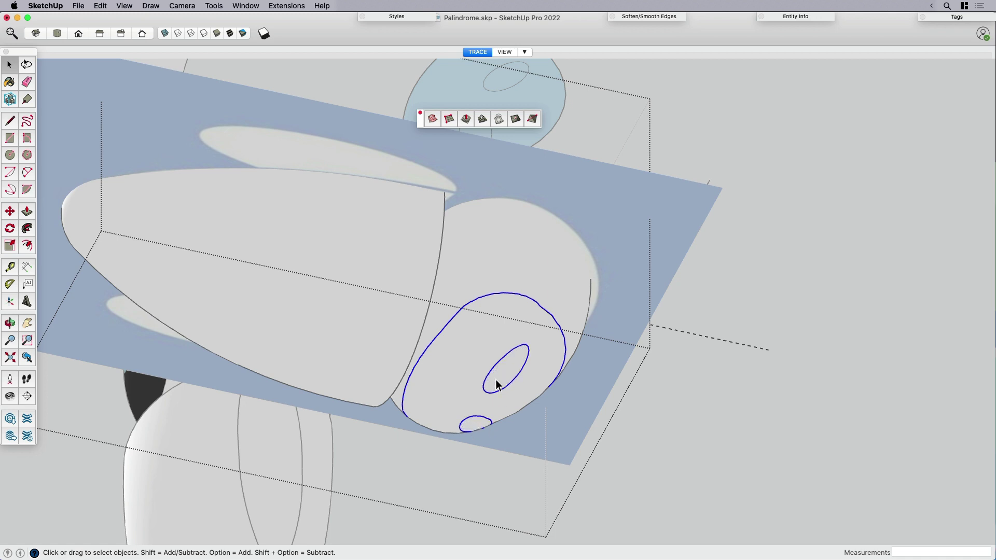
key(super+t)
middle_drag(496, 389, 521, 439)
Delete the upright centre robot body
middle_drag(481, 375, 514, 358)
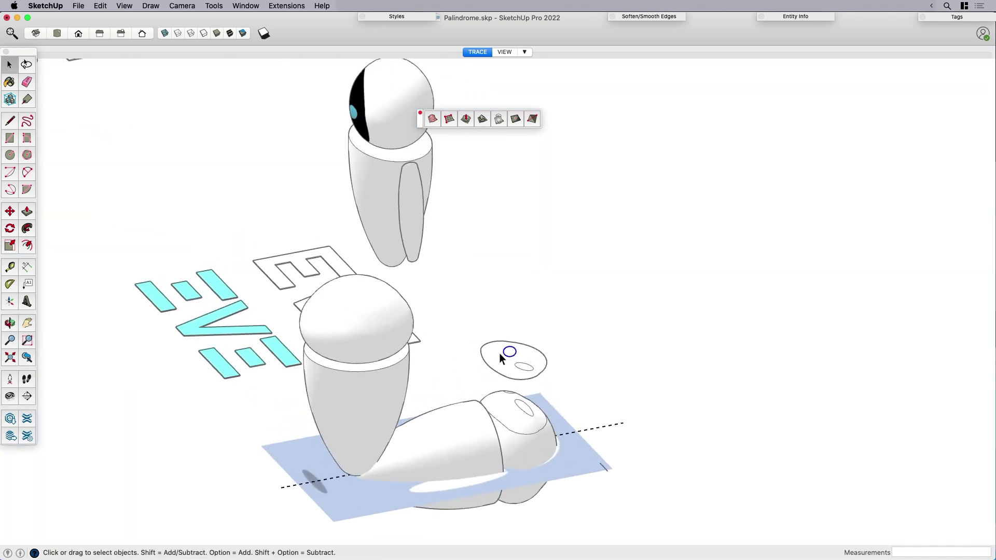
scroll(569, 388, down, 3)
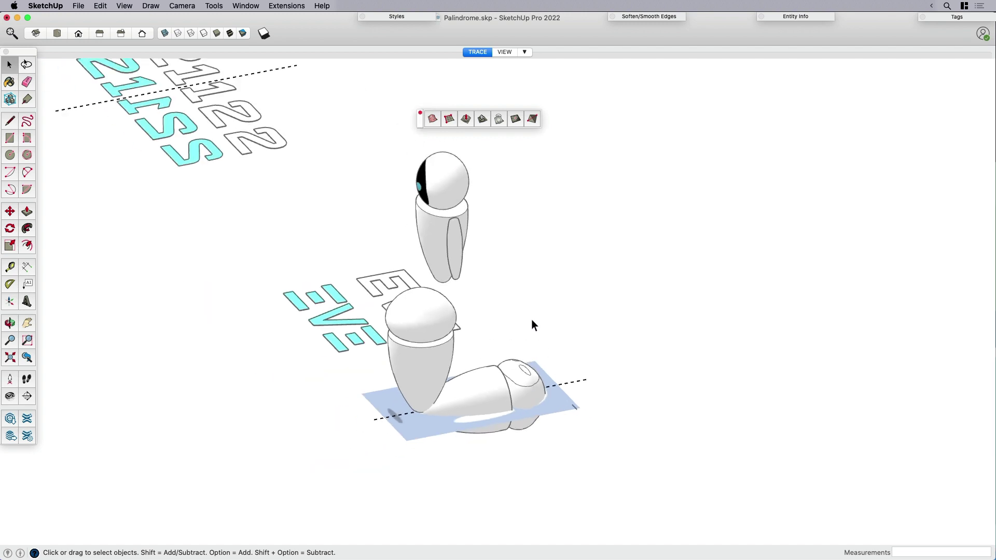
middle_drag(528, 339, 633, 422)
key(space)
click(494, 351)
key(Delete)
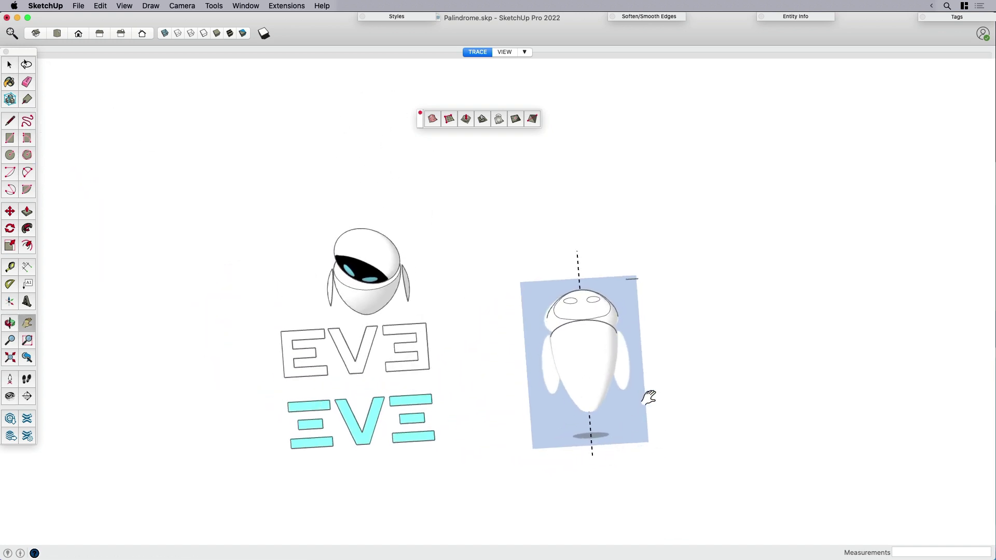
Switch to the standard Front view, pan toward the robot, and select the traced Eve group
key(super+2)
scroll(649, 311, up, 3)
shift+middle_drag(648, 312, 566, 330)
scroll(518, 287, up, 2)
key(space)
click(517, 287)
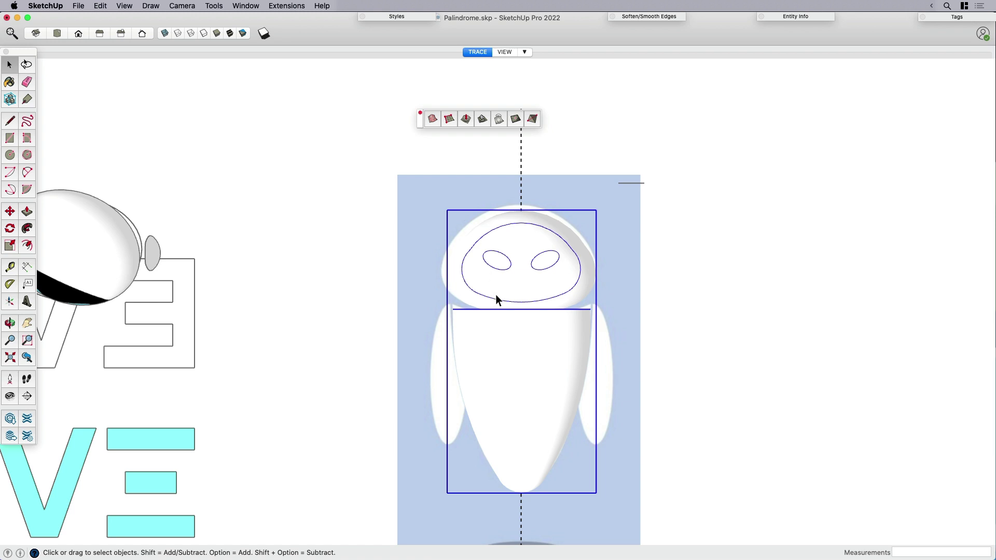
scroll(519, 332, down, 2)
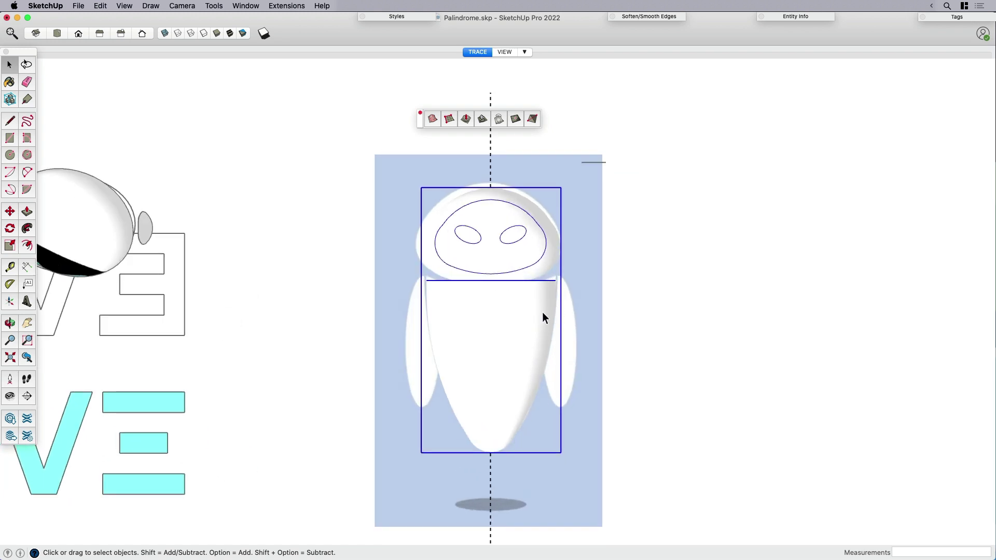
middle_drag(540, 329, 455, 289)
Back in front view, draw a rectangle covering Eve from above the head to below the body
key(super+2)
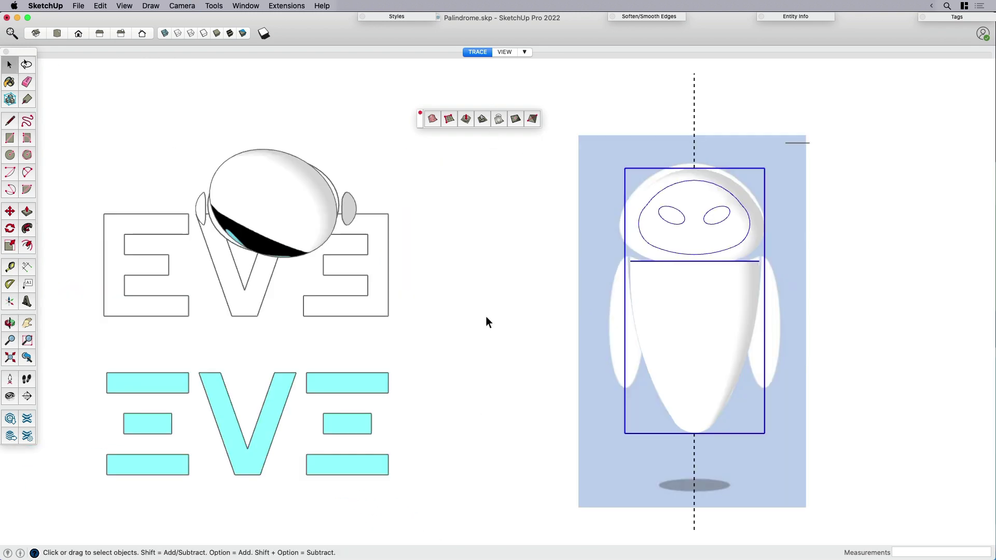
shift+middle_drag(605, 289, 493, 334)
key(r)
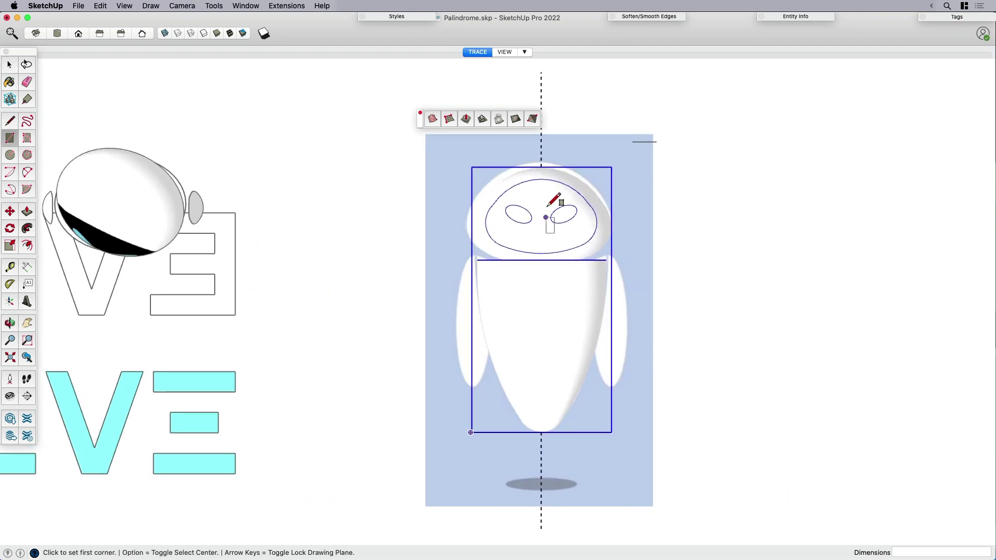
scroll(551, 189, up, 1)
click(448, 150)
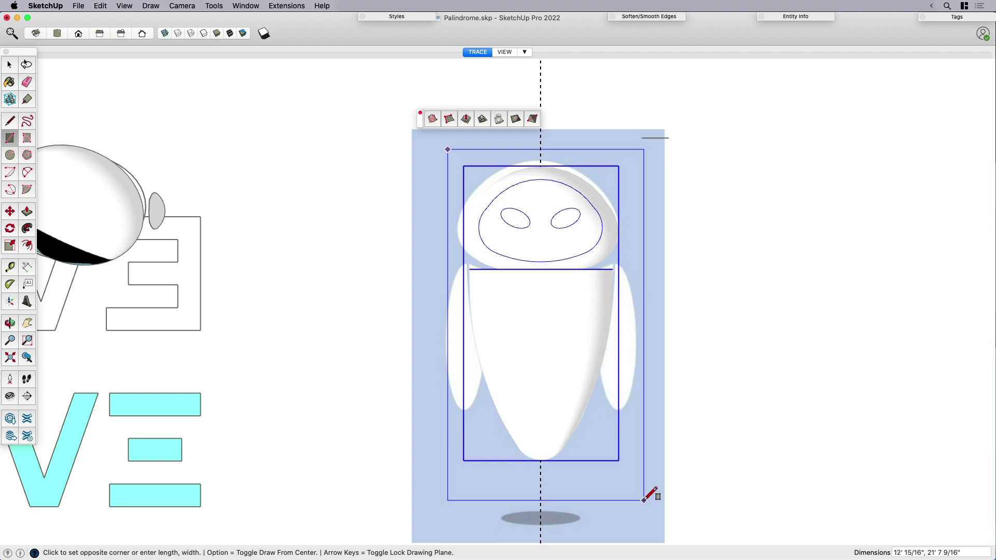
click(644, 499)
Intersect the rectangle face with the model to imprint the traced outline
key(space)
click(607, 478)
right_click(613, 472)
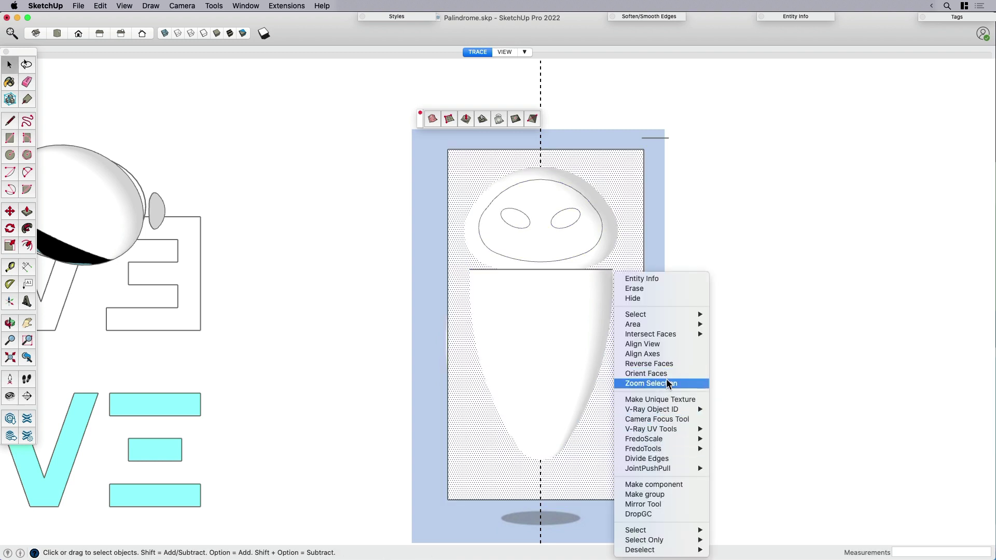
mouse_move(670, 336)
click(738, 334)
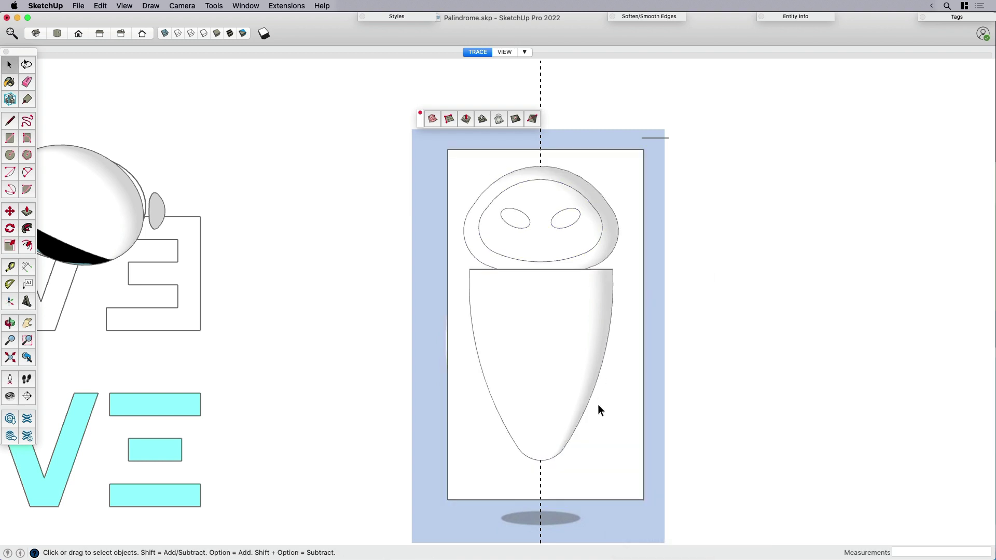
Move the imprinted face to the right, beside the reference image
click(596, 423)
scroll(595, 421, down, 2)
key(m)
click(586, 492)
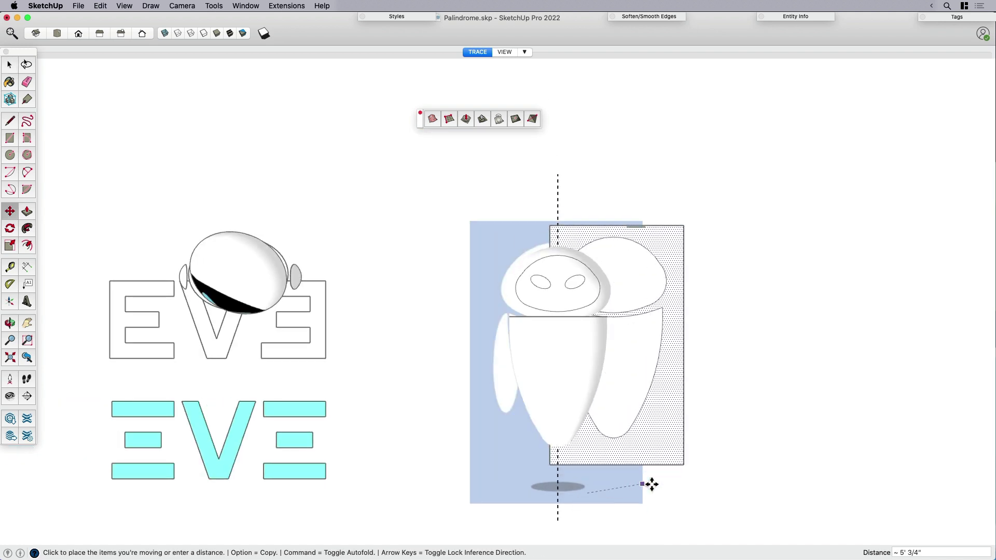
click(767, 494)
Pan the view back and select the traced outline group on the image
key(h)
drag(716, 445, 488, 399)
key(space)
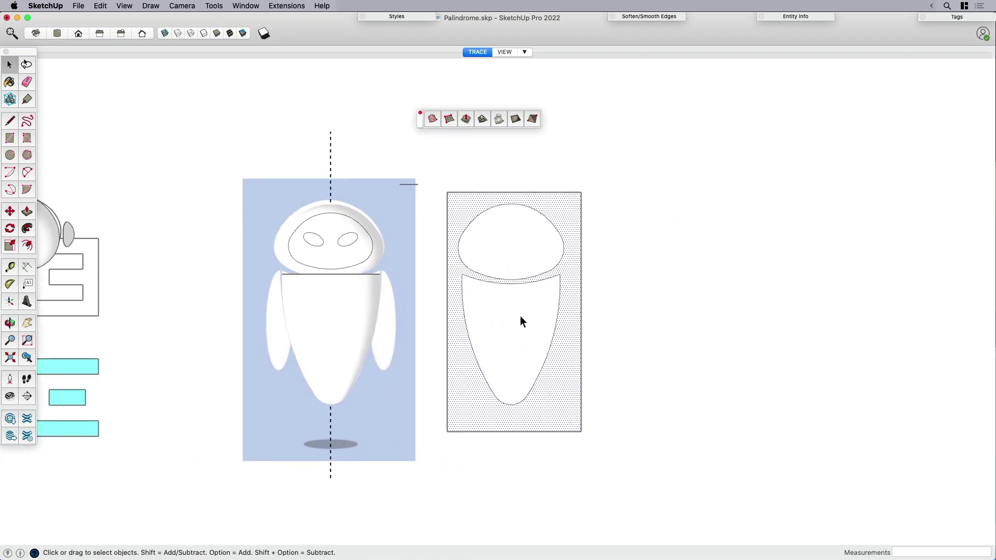
scroll(519, 316, up, 2)
click(281, 310)
Draw a horizontal guide line from the right arm's tip across the new drawing
click(511, 334)
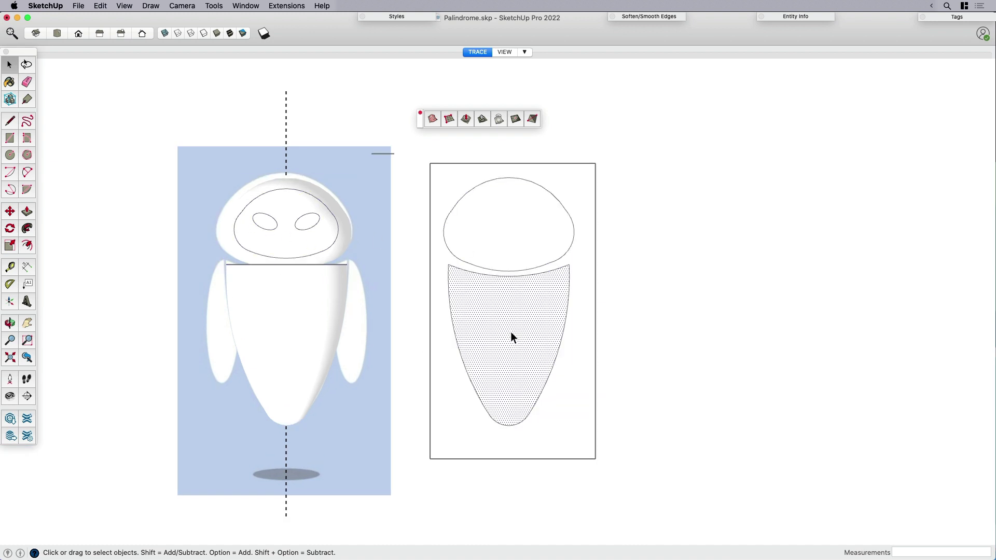
click(560, 341)
scroll(398, 384, up, 4)
click(311, 383)
key(l)
click(328, 382)
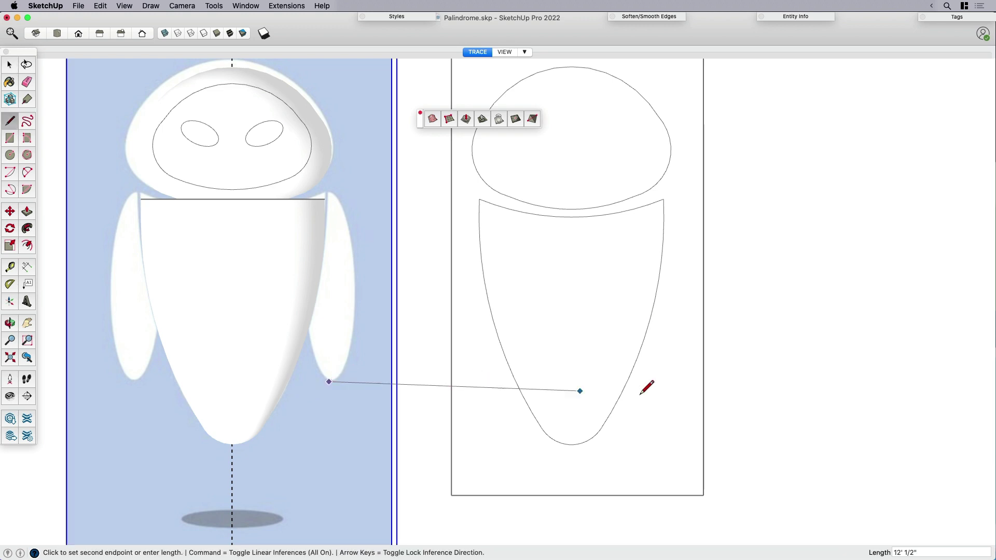
click(689, 382)
key(space)
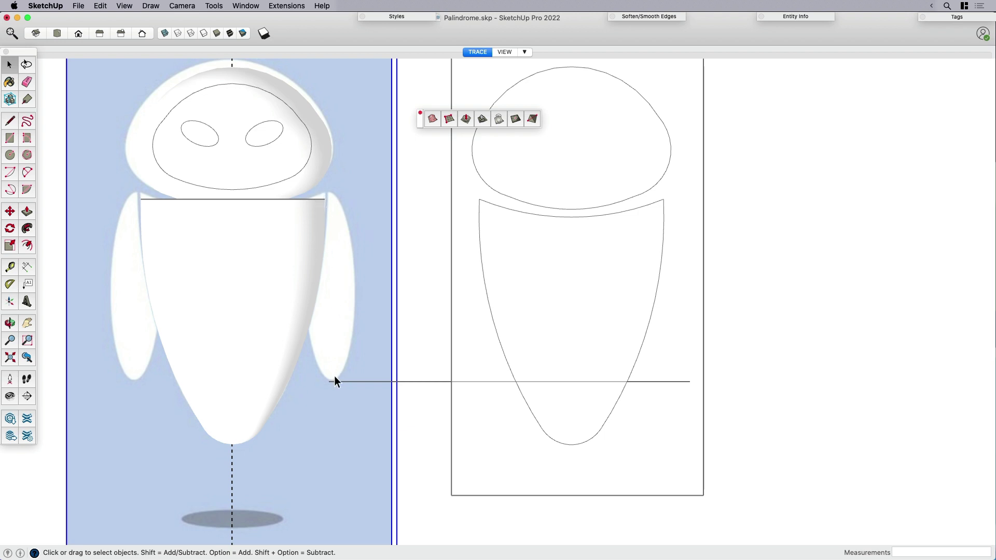
Delete two short segments of the body outline to separate the right body curve
key(e)
key(space)
click(623, 212)
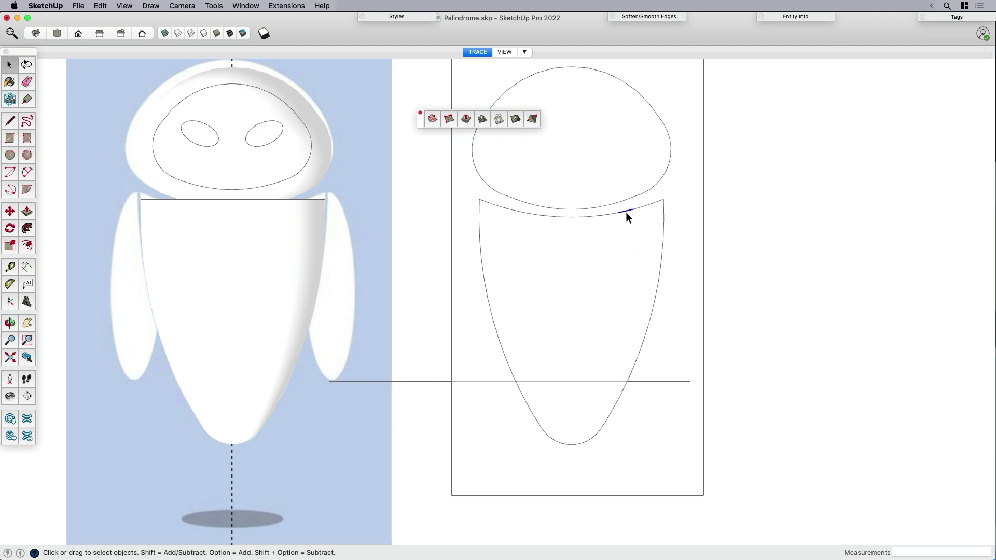
click(658, 204)
key(Delete)
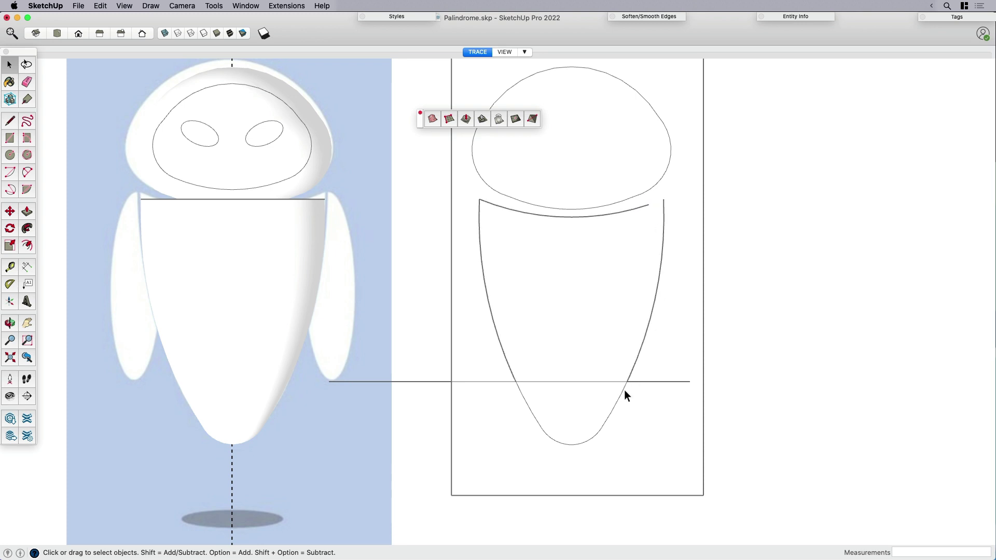
click(624, 387)
key(Delete)
Select the right body curve and Alt-copy it to the right of the sketch
scroll(621, 391, down, 3)
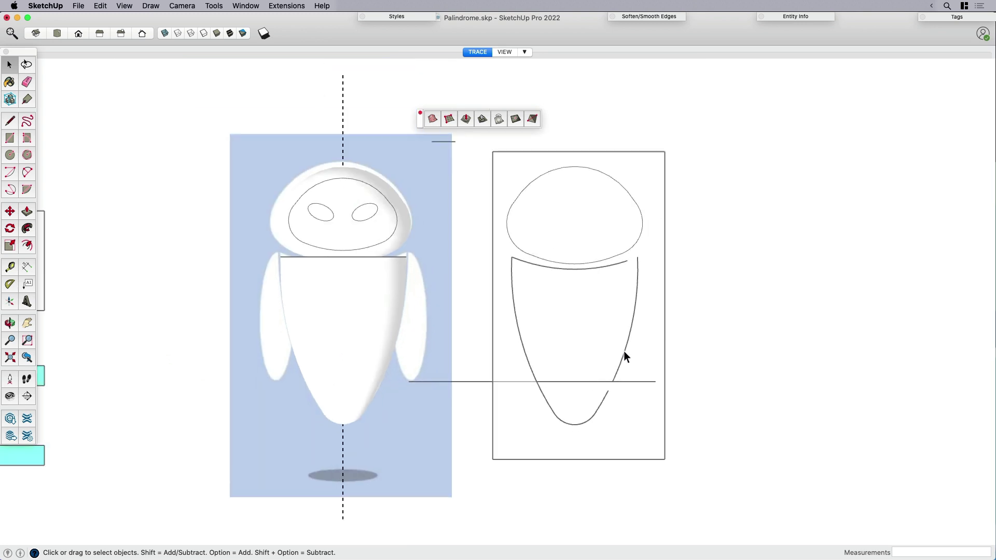
triple_click(623, 350)
scroll(593, 281, down, 2)
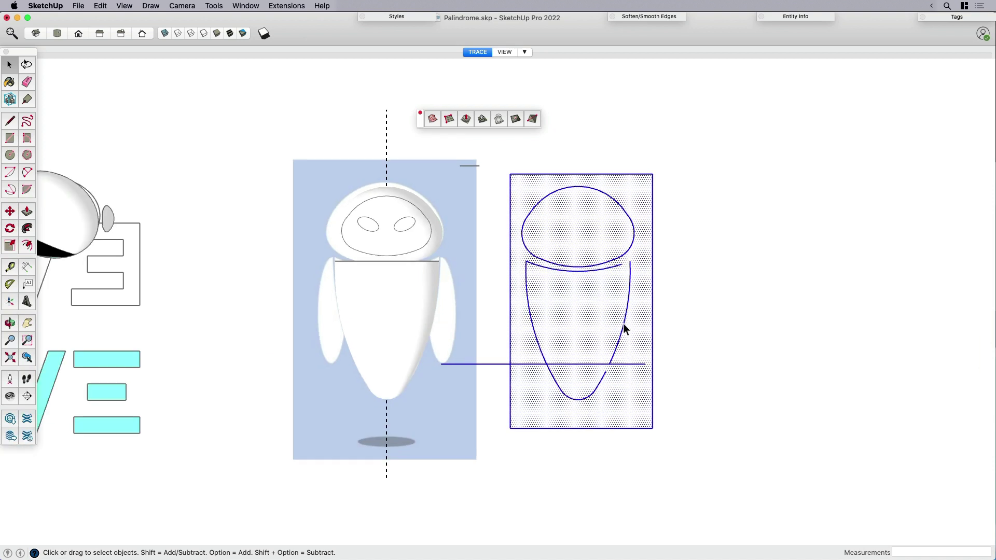
mouse_move(602, 247)
mouse_down()
mouse_move(636, 313)
mouse_move(641, 367)
mouse_up()
shift+drag(606, 239, 628, 268)
key(m)
click(627, 400)
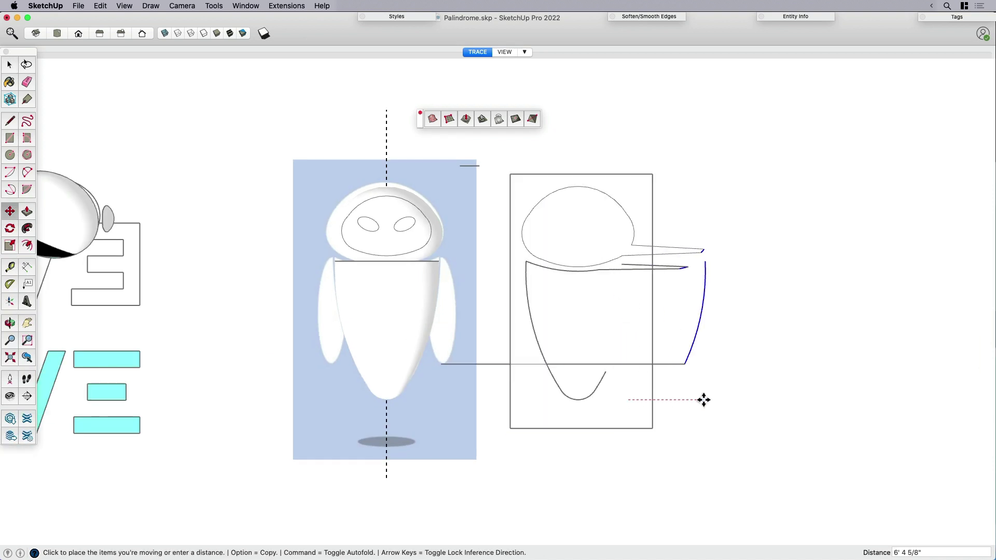
key(alt)
click(718, 399)
key(space)
Delete the stray dash and the rest of the right-hand sketch
drag(683, 258, 707, 277)
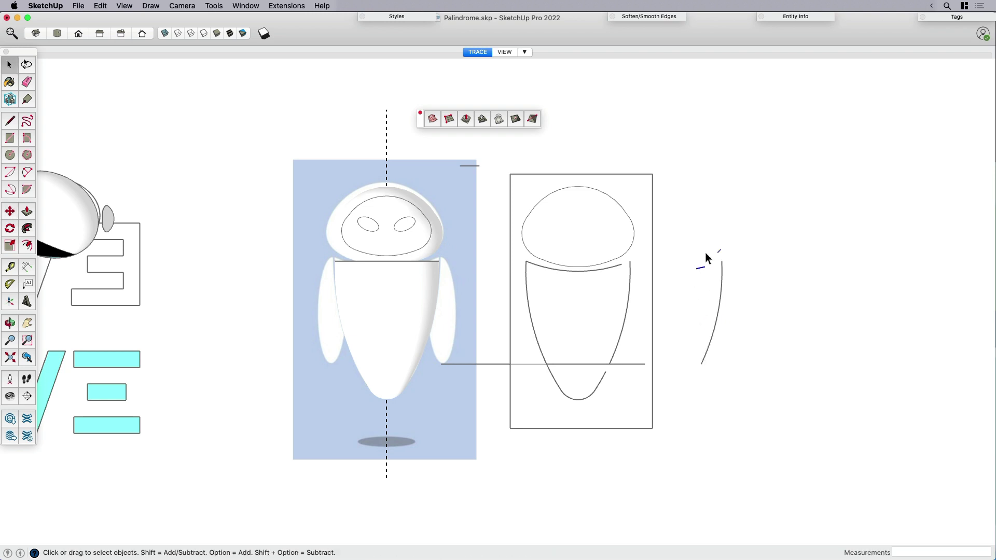
triple_click(605, 415)
key(Delete)
Move the copied body curve closer to the reference image
key(m)
click(707, 400)
click(634, 401)
key(space)
scroll(651, 332, up, 2)
scroll(642, 316, up, 1)
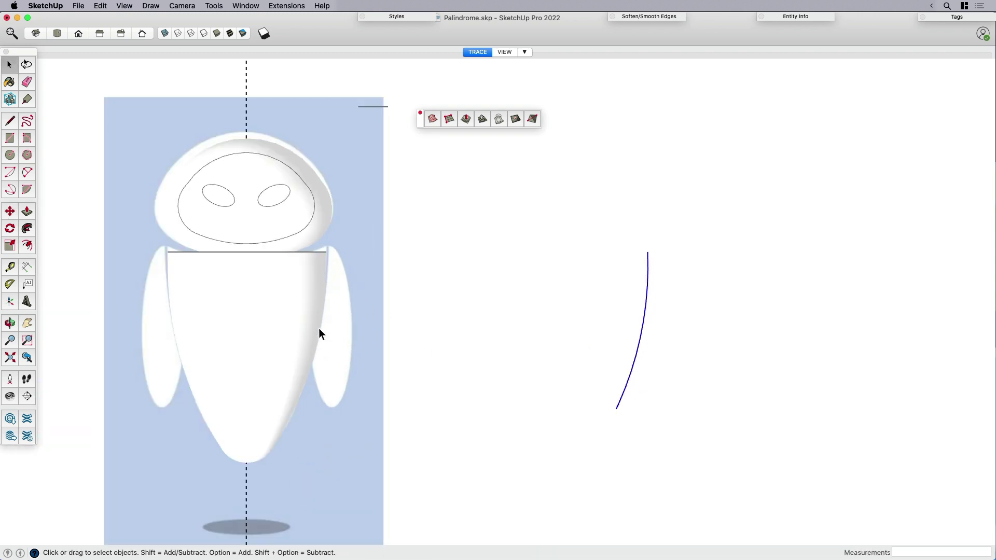
Draw a small circle centred at the right arm's tip
click(568, 363)
scroll(515, 381, down, 2)
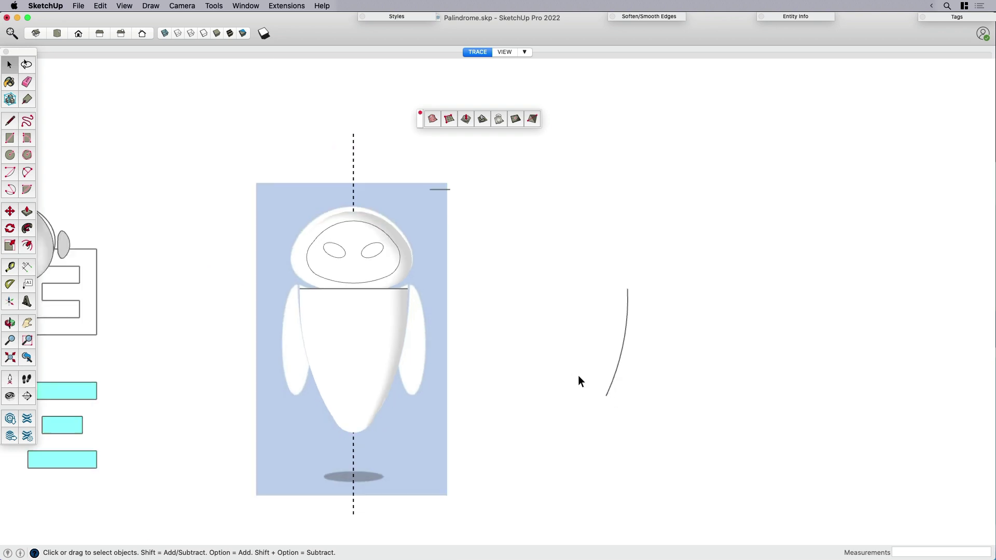
scroll(390, 396, up, 4)
scroll(413, 417, up, 1)
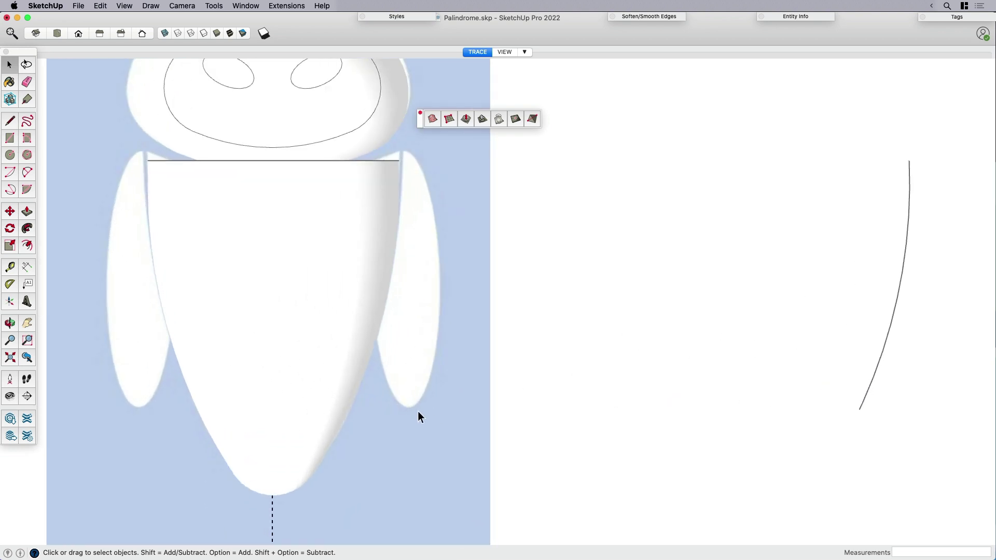
key(c)
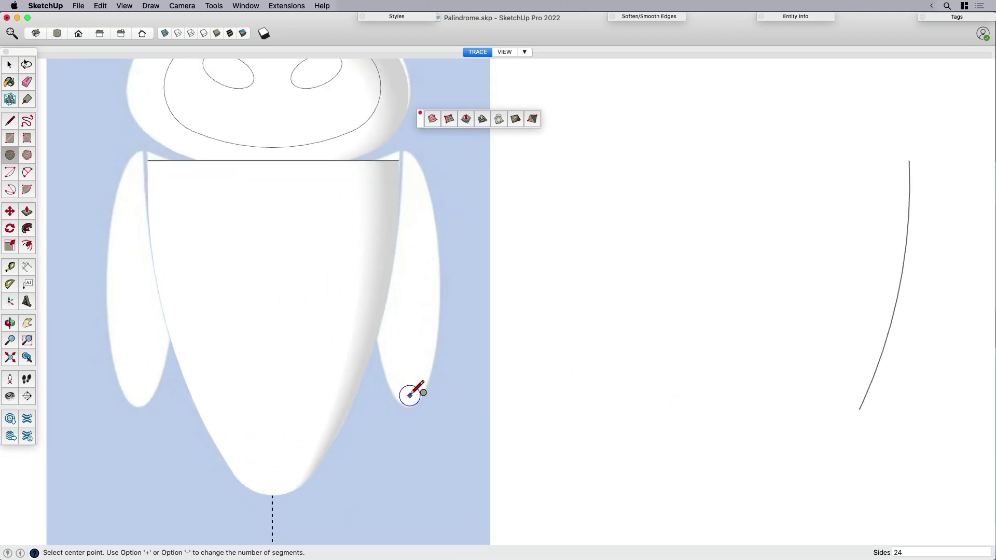
scroll(411, 398, up, 3)
click(406, 392)
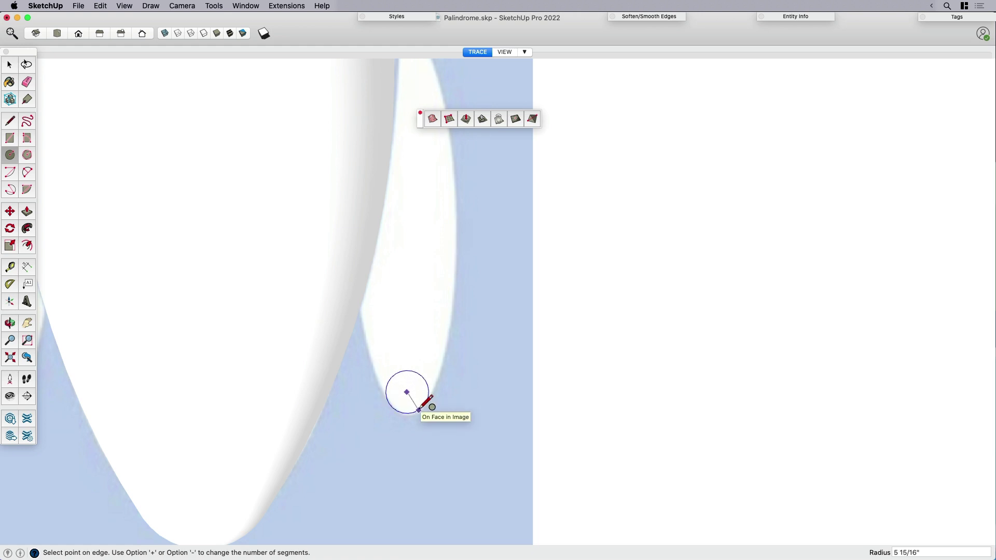
click(429, 407)
key(space)
Move the circle just right of the arm and copy it up near the shoulder
click(412, 405)
key(m)
click(414, 427)
click(469, 429)
key(space)
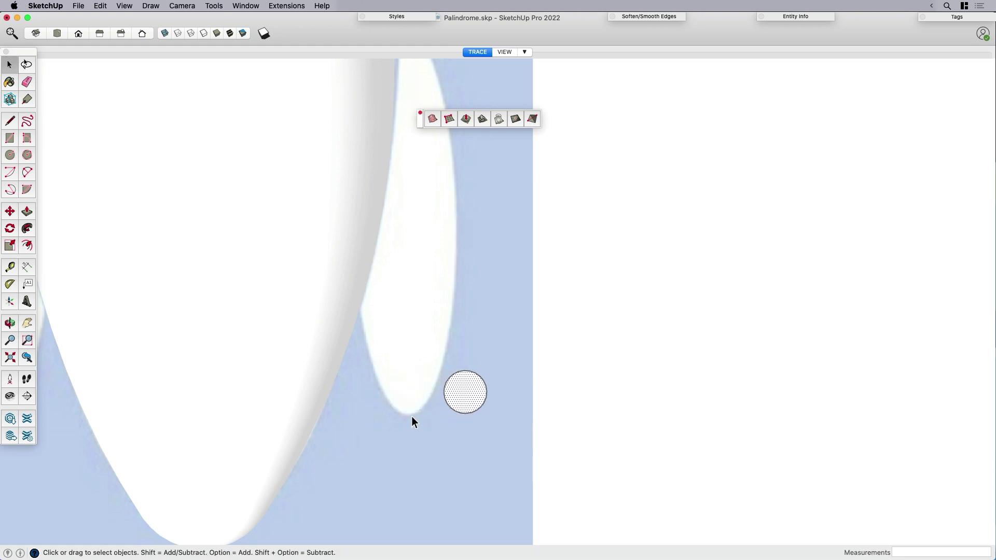
scroll(524, 436, down, 1)
key(m)
scroll(498, 420, down, 1)
click(497, 421)
key(alt)
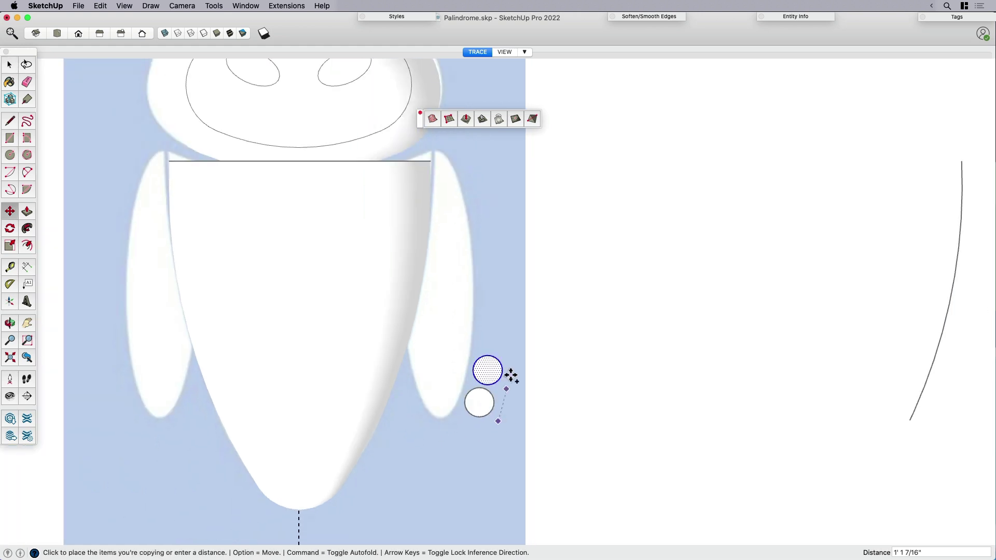
click(496, 196)
Draw a two-point arc between the upper and lower circles, bulging beside the arm
key(a)
scroll(499, 196, up, 1)
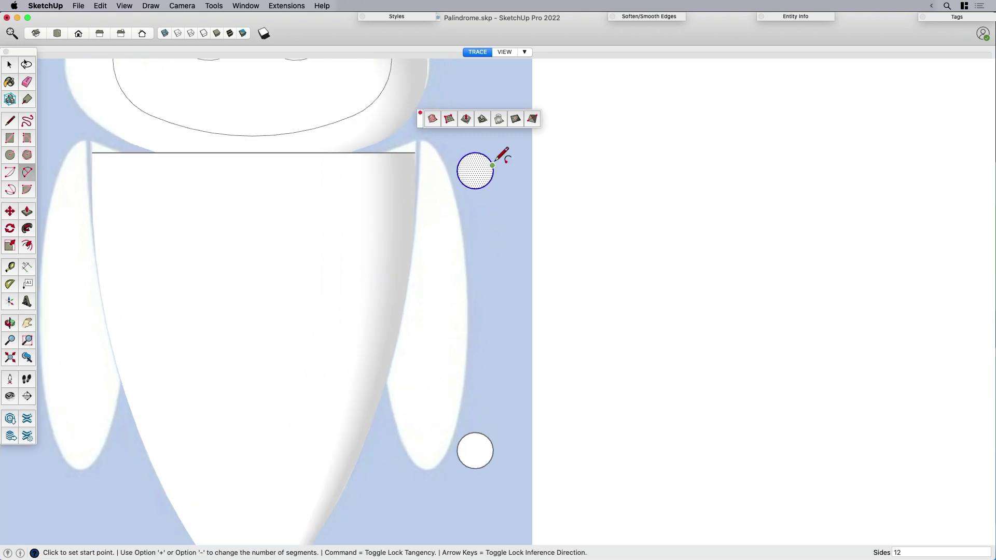
click(493, 165)
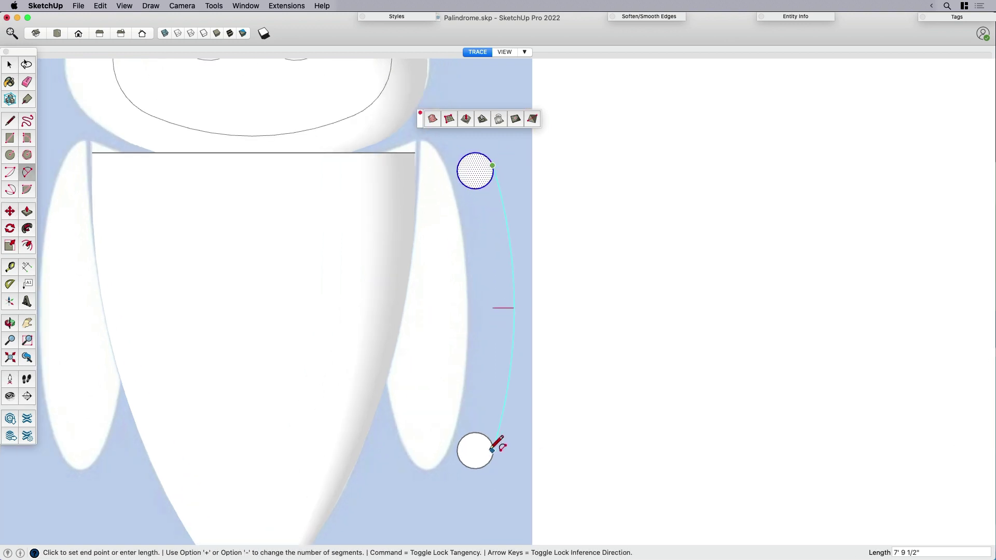
scroll(495, 459, up, 1)
scroll(497, 457, up, 1)
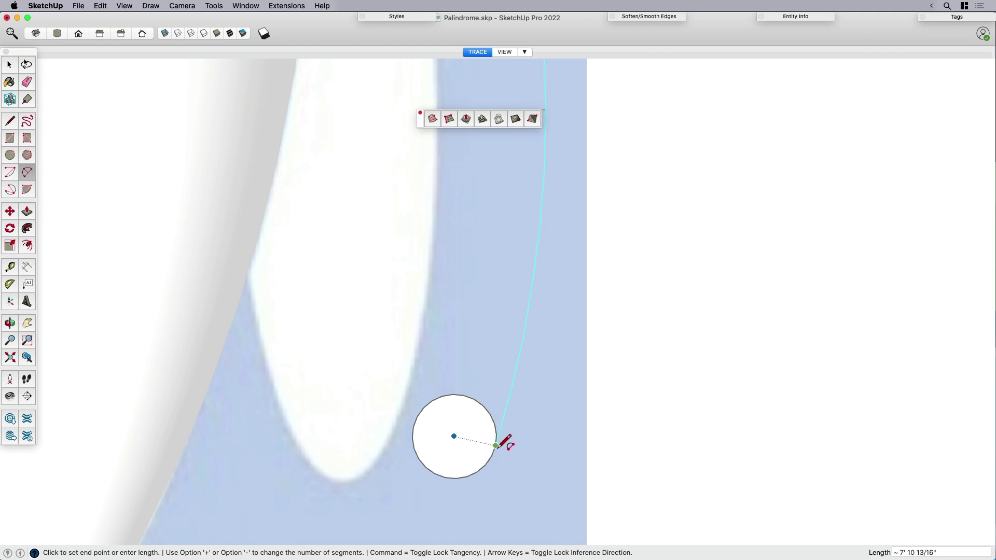
click(494, 449)
scroll(506, 441, down, 2)
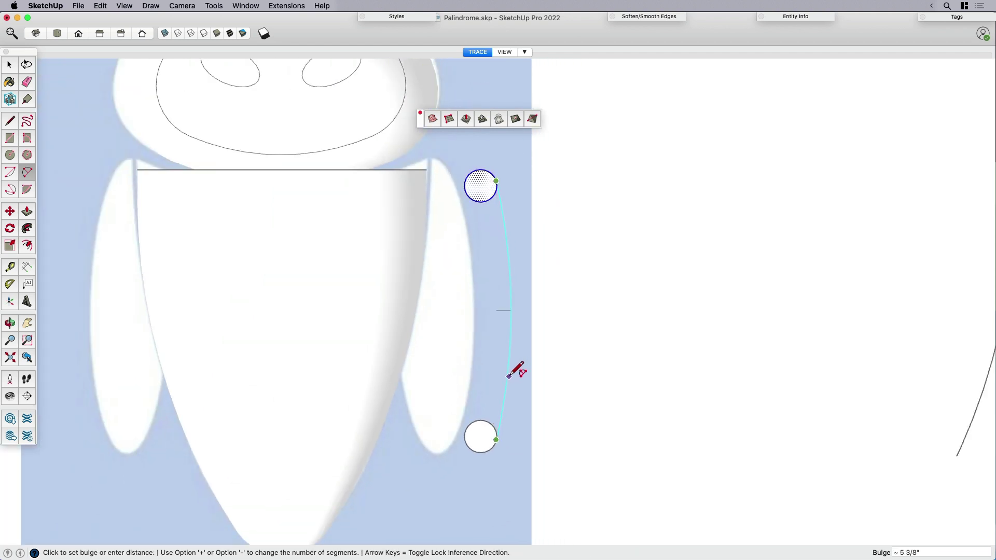
click(509, 376)
key(space)
scroll(499, 395, down, 3)
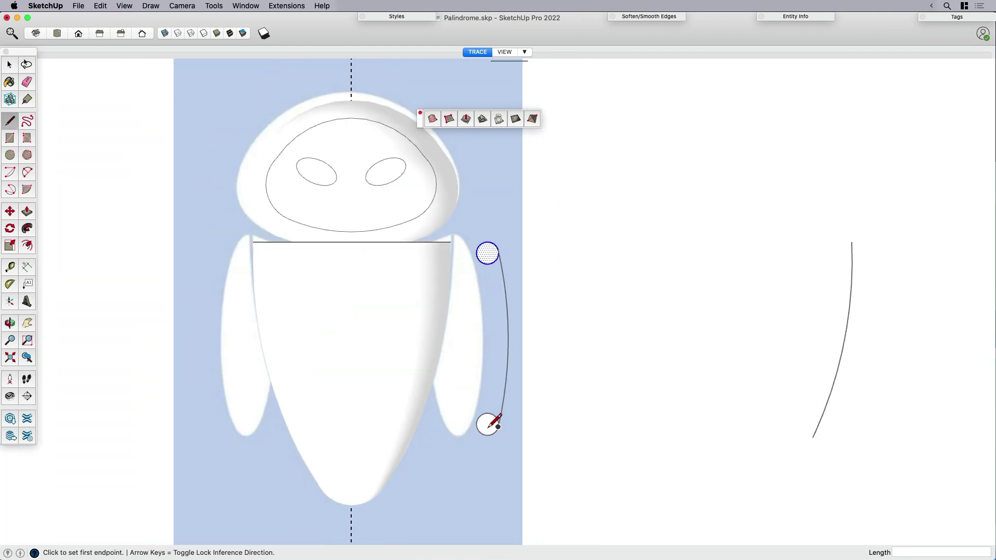
Close the arc with a vertical line from its lower end to its top
key(l)
scroll(488, 431, up, 3)
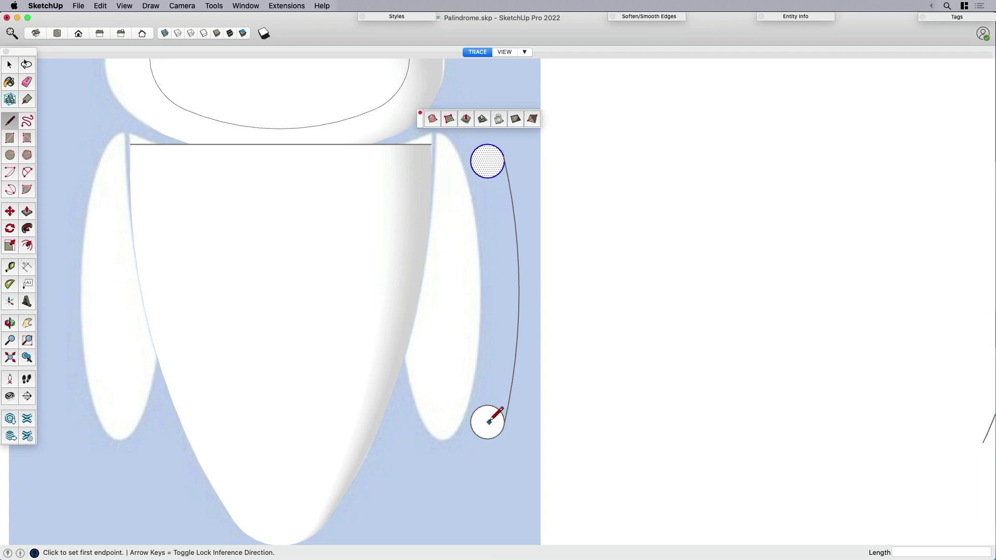
click(487, 439)
scroll(488, 439, down, 3)
click(489, 239)
Erase the leftover circle arcs and line stub, then select the half-arm face
key(e)
click(482, 271)
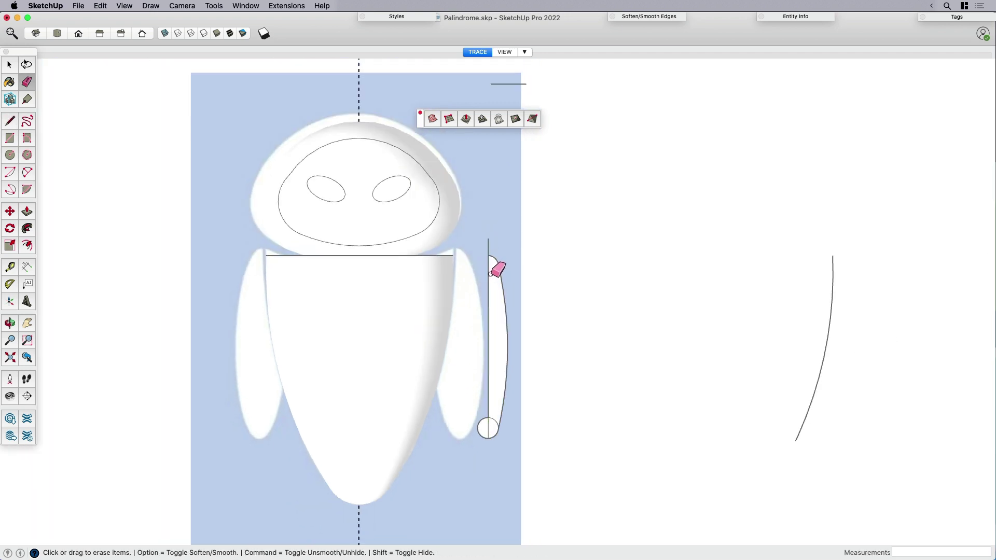
click(487, 248)
scroll(489, 437, up, 2)
click(480, 400)
scroll(499, 387, down, 3)
key(space)
click(491, 395)
Copy the half-arm to the right and mirror the copy with a scale of -1
key(m)
click(499, 447)
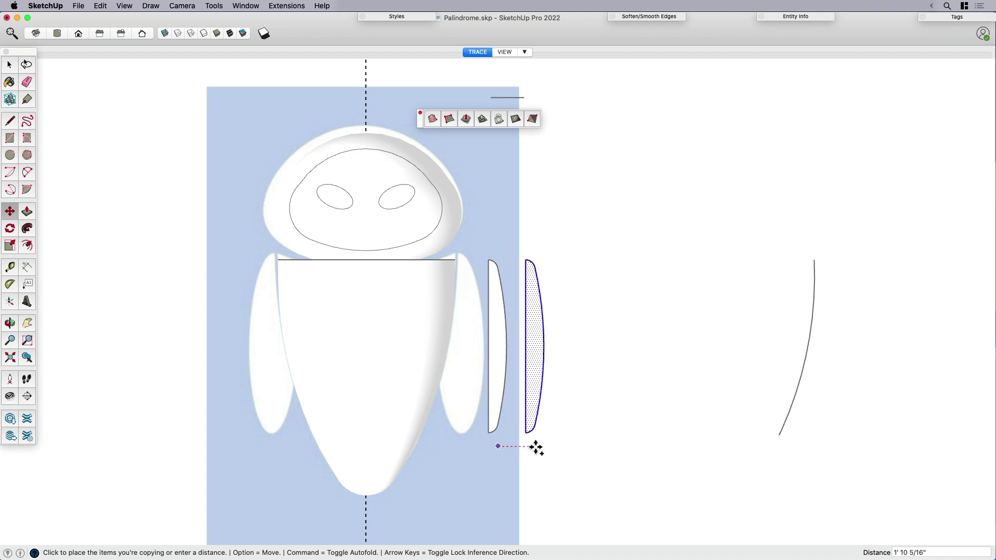
click(536, 446)
key(s)
drag(526, 347, 535, 348)
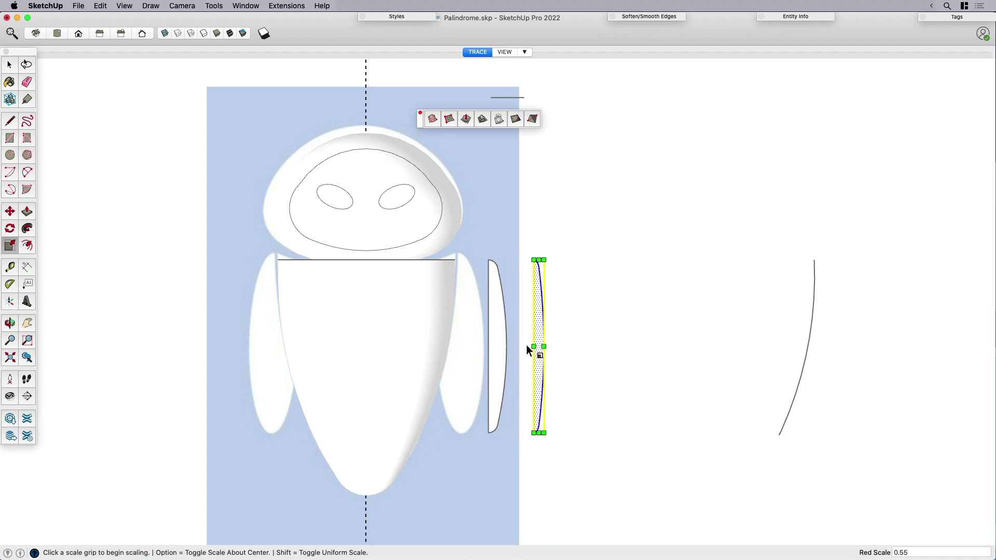
text(-1)
key(Return)
Join the mirrored half to the original and erase the seam between them
scroll(564, 389, up, 2)
key(m)
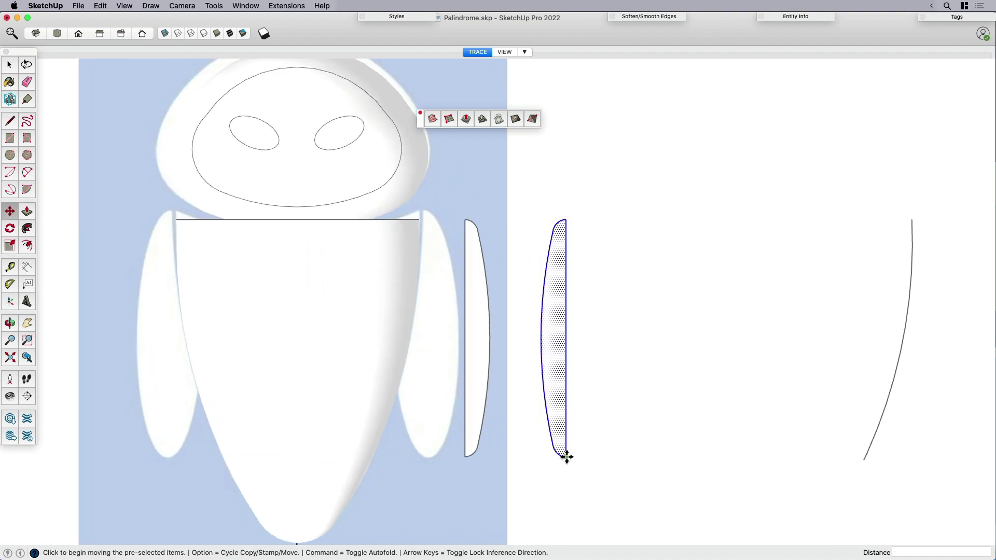
click(567, 456)
click(465, 457)
key(e)
click(468, 434)
Move the whole arm shape beside the long body curve
key(space)
scroll(468, 434, down, 4)
double_click(462, 427)
key(m)
click(464, 471)
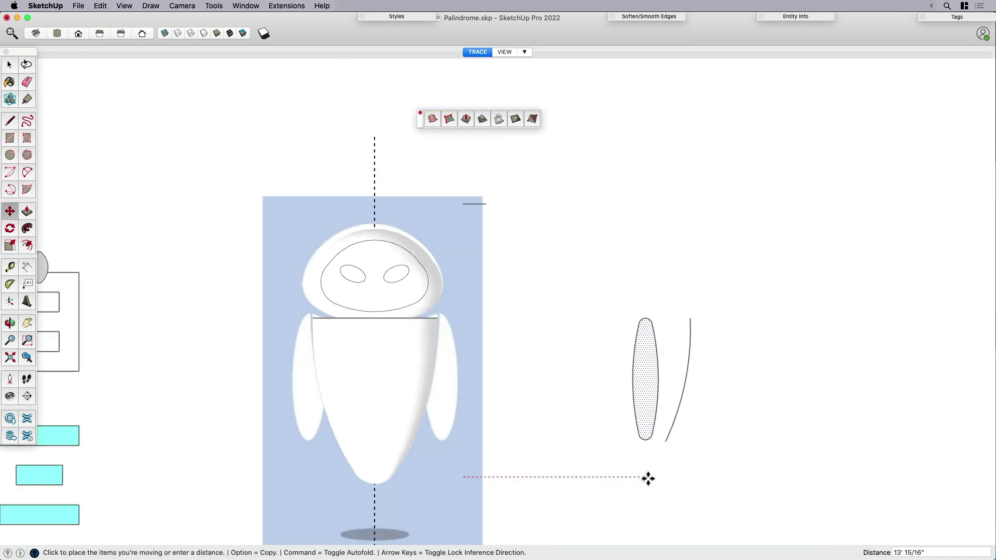
click(648, 478)
key(space)
scroll(687, 405, up, 2)
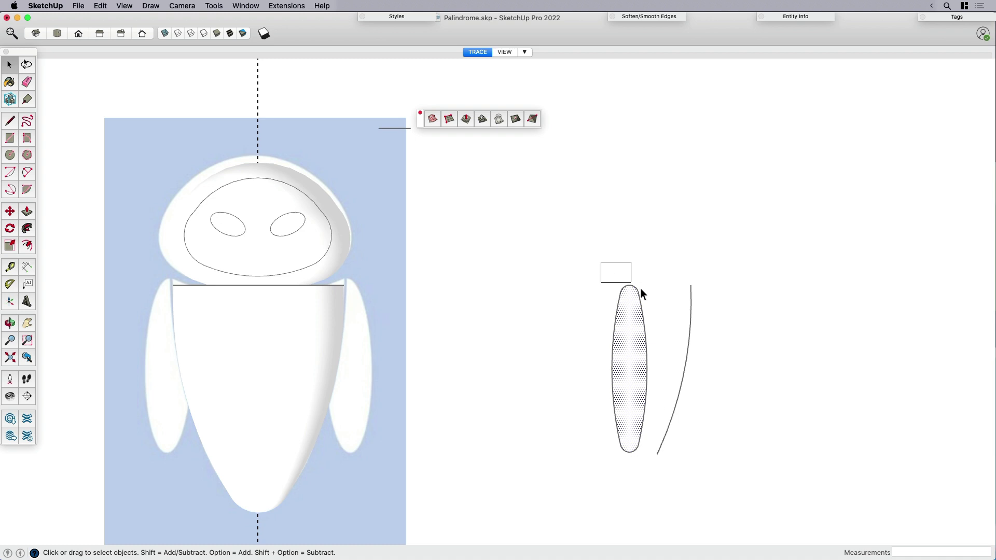
Scale the arm's top arc about its centre, wider then taller
drag(648, 295, 649, 295)
scroll(644, 291, up, 2)
key(s)
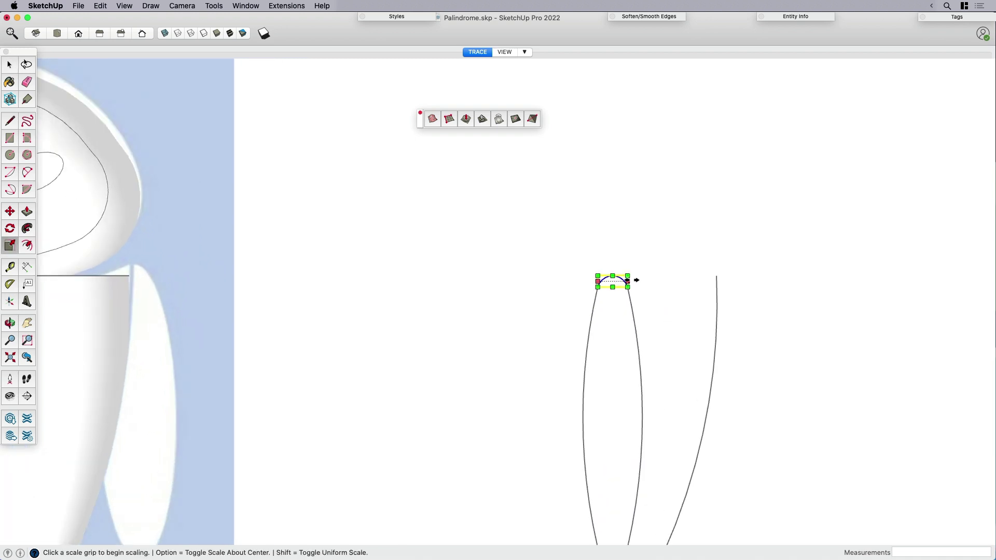
key(alt)
click(627, 281)
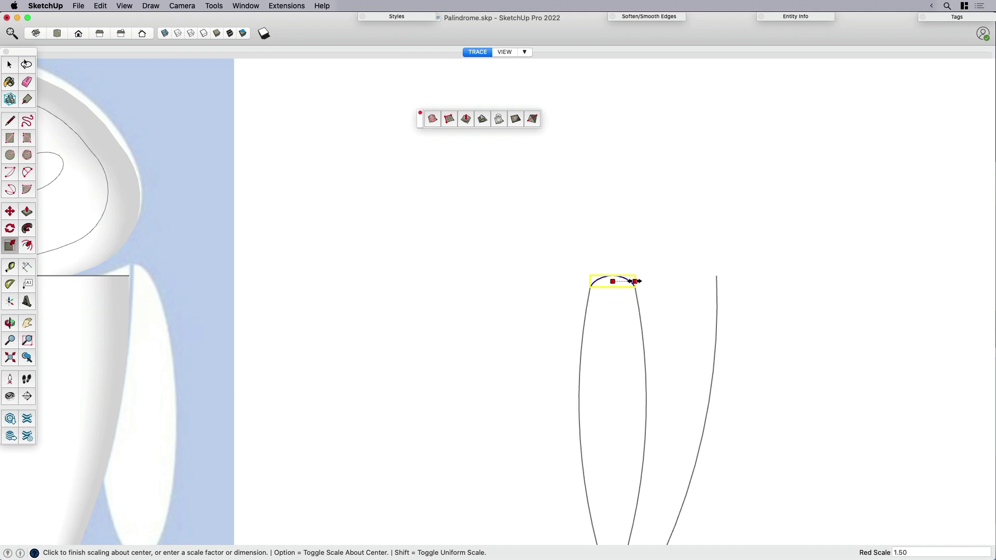
click(638, 280)
scroll(566, 298, down, 2)
click(595, 271)
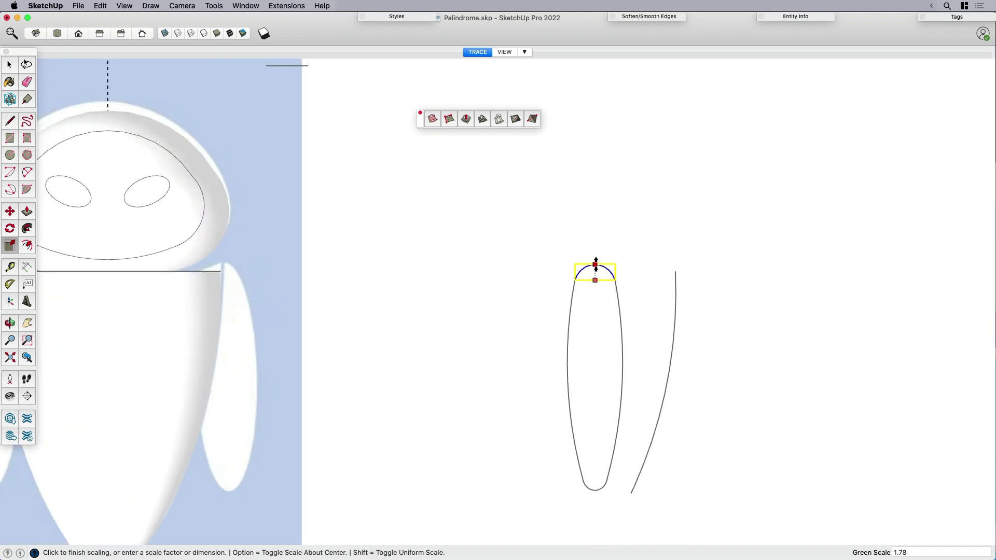
click(595, 263)
key(space)
click(628, 294)
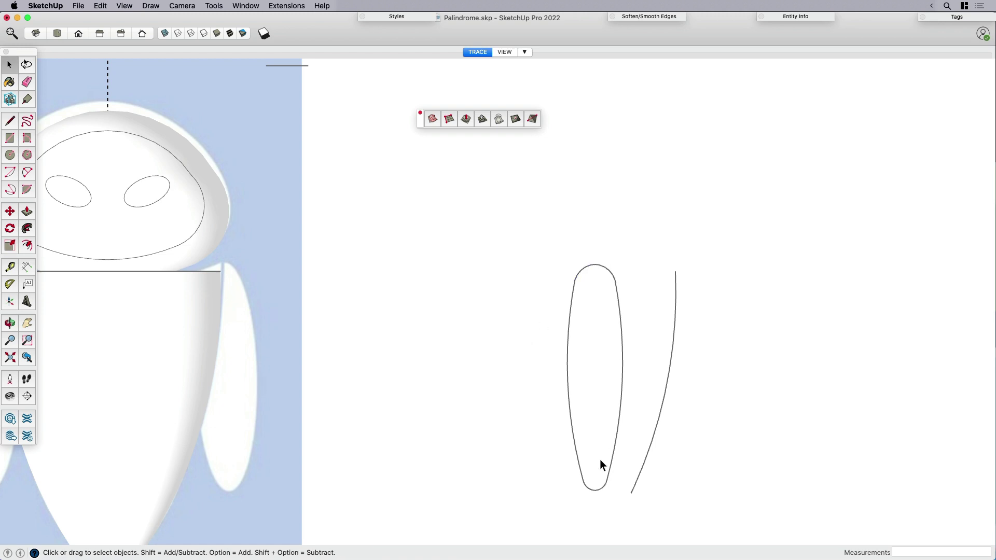
Weld the segments of the long side curve into one curve
middle_drag(586, 425, 459, 404)
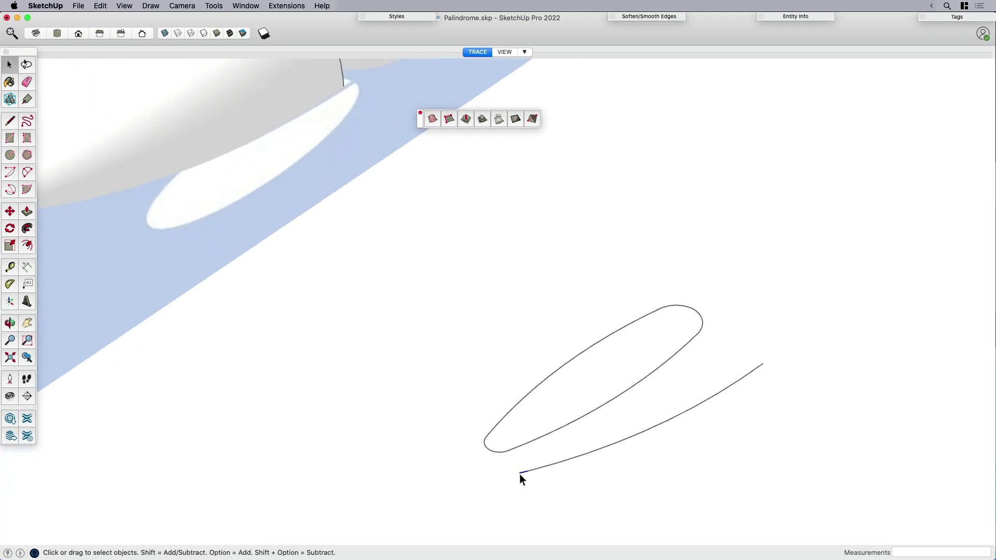
scroll(519, 473, down, 2)
click(535, 469)
right_click(534, 469)
click(565, 399)
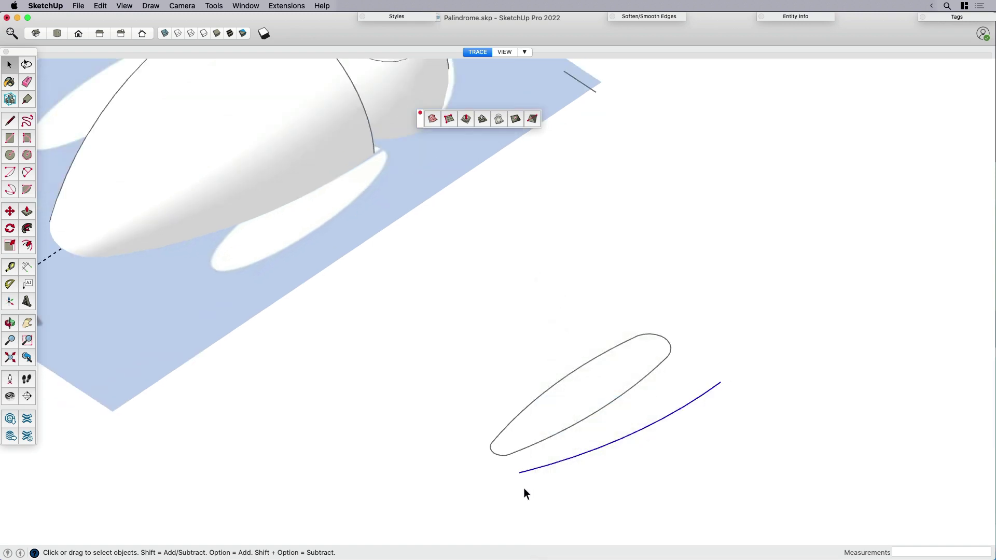
Make a copy of the curve rotated 90° upright about its end point
key(q)
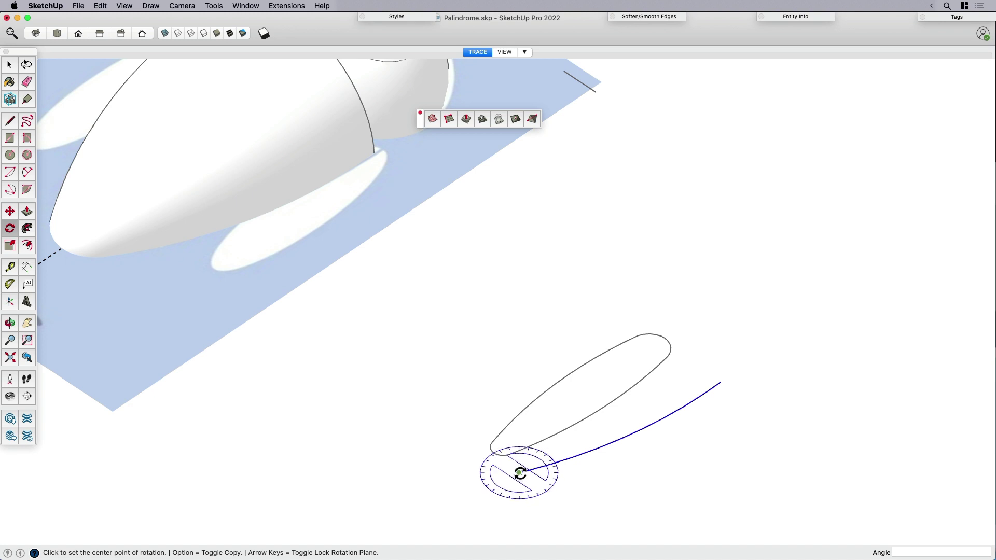
key(Left)
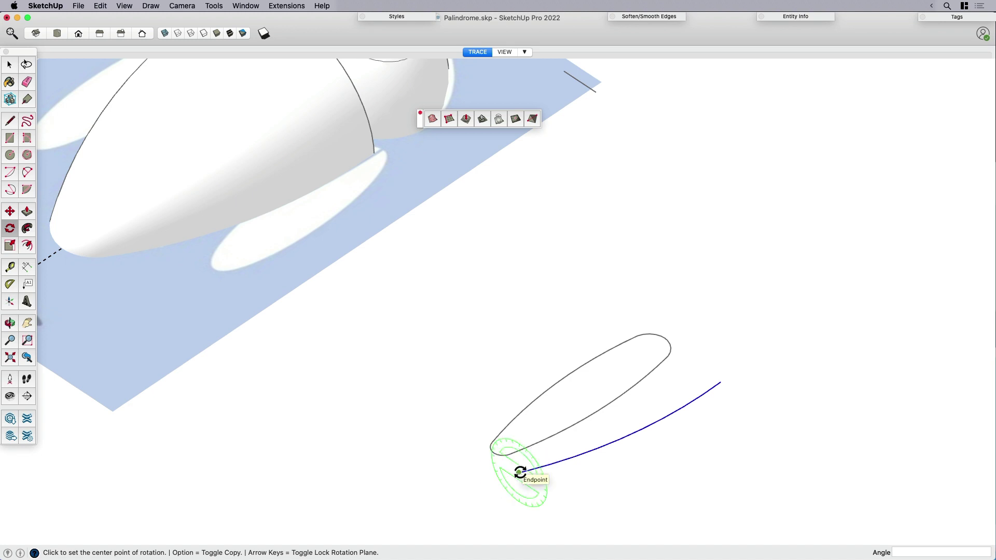
click(519, 472)
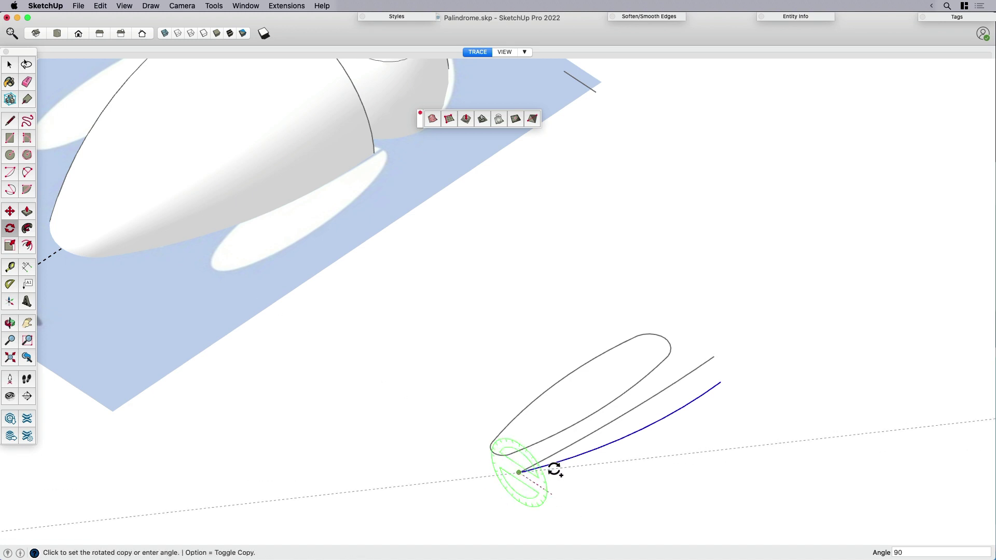
click(555, 470)
key(space)
key(m)
click(519, 472)
key(alt)
key(space)
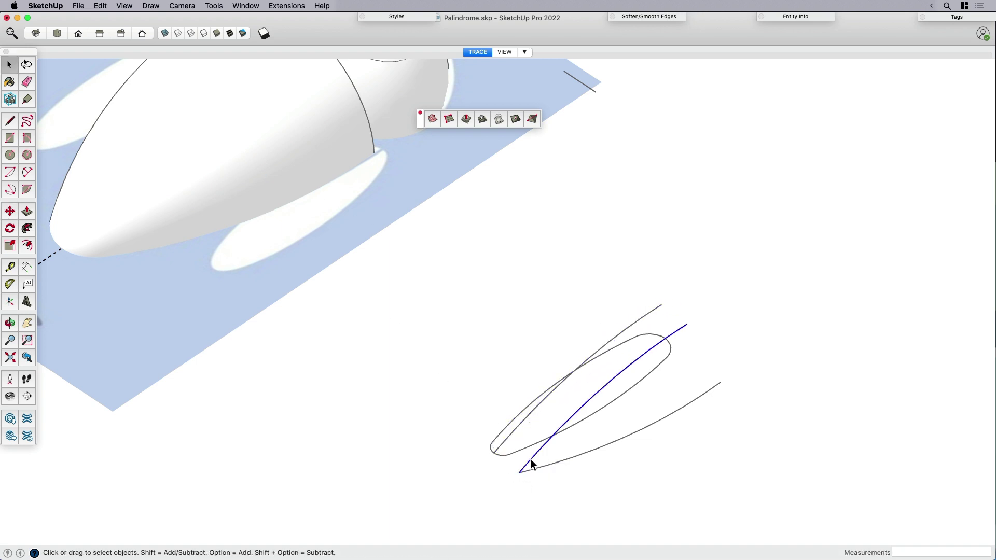
Rotate the curve copy so it lies lengthwise through the arm outline
middle_drag(530, 459, 472, 407)
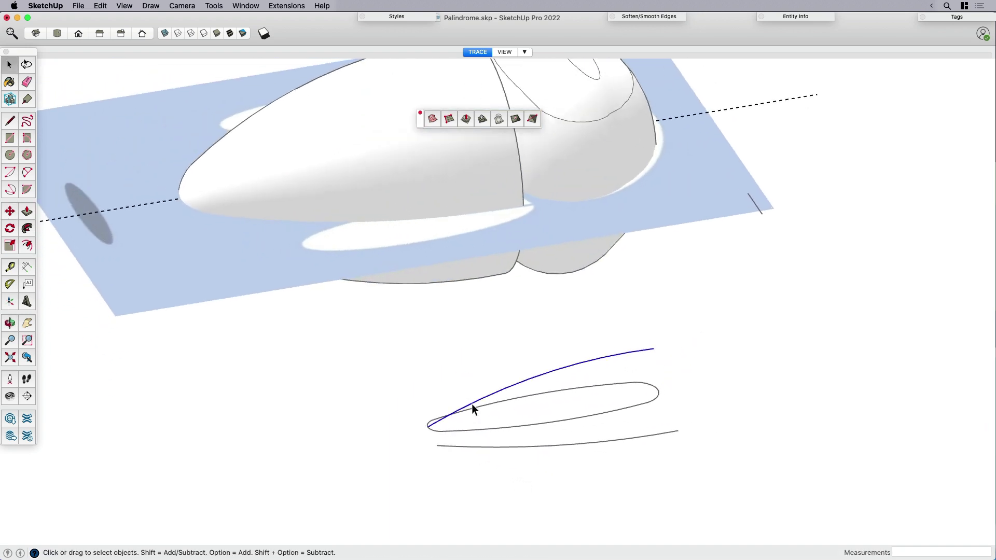
key(q)
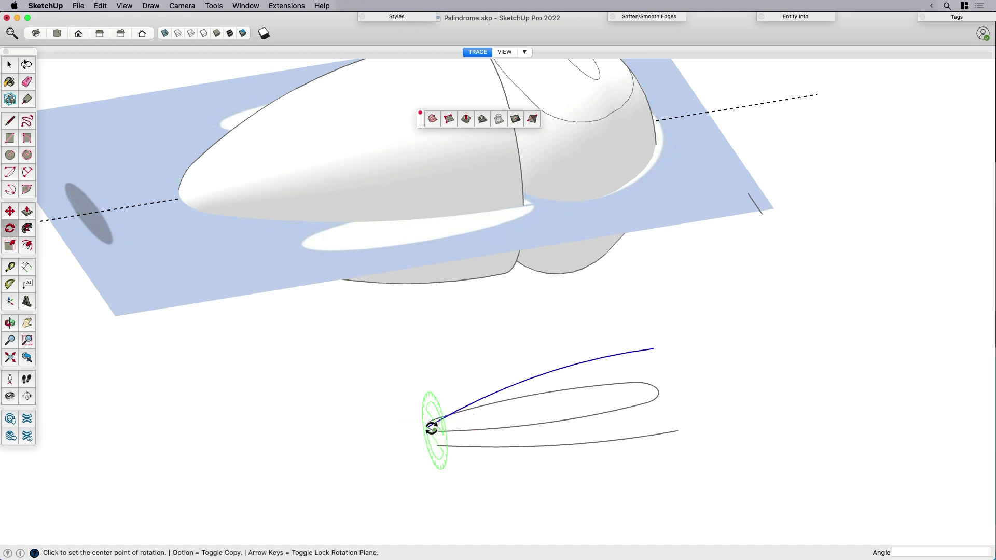
click(429, 428)
scroll(427, 429, up, 2)
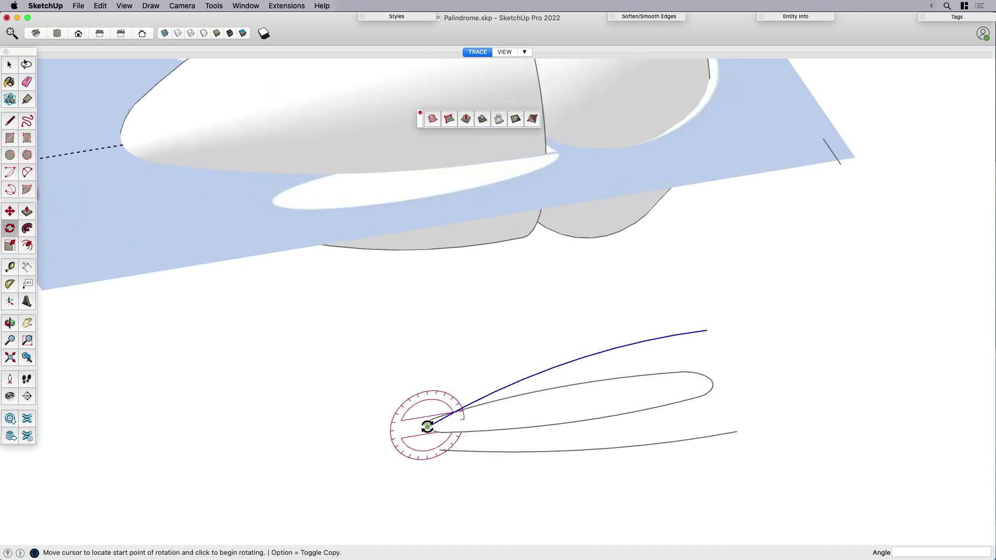
click(427, 427)
click(707, 330)
click(716, 383)
key(space)
Orbit and pan to check the curve's position inside the tilted arm outline
middle_drag(605, 405, 589, 356)
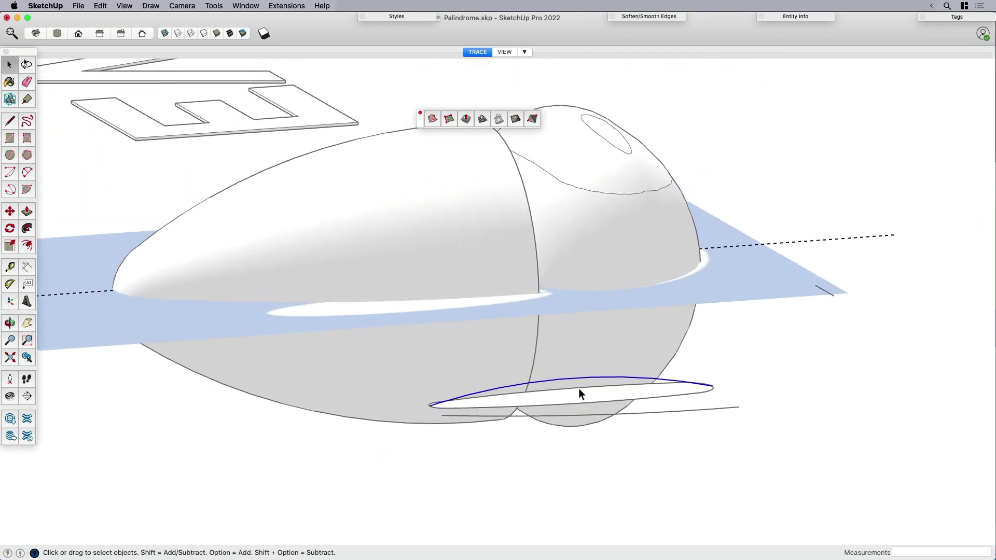
middle_drag(537, 393, 789, 424)
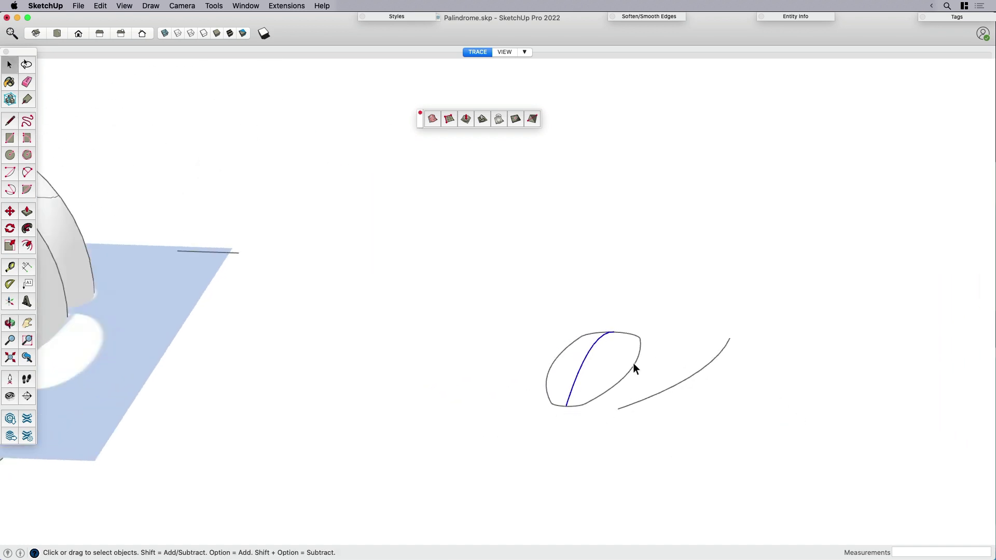
middle_drag(565, 367, 591, 493)
scroll(592, 490, up, 5)
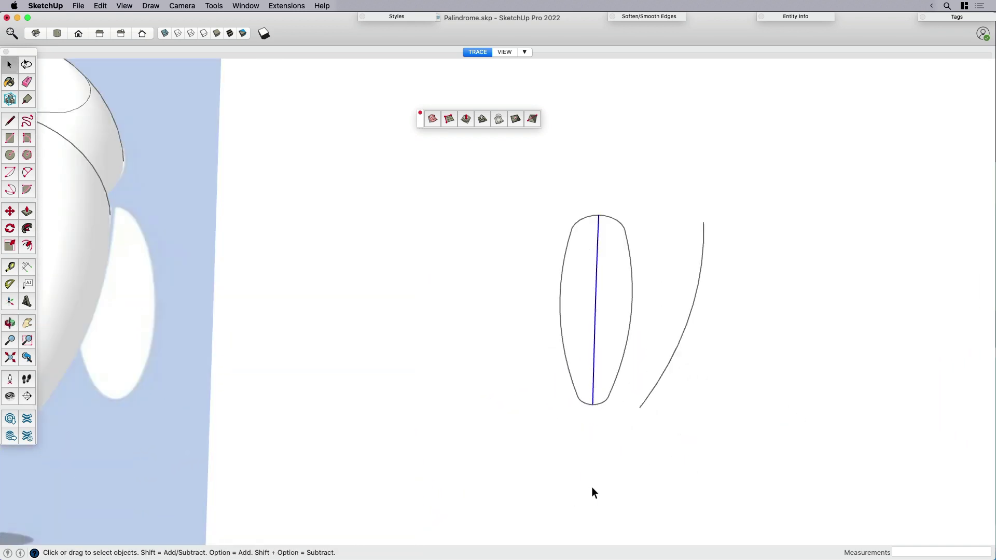
shift+middle_drag(570, 366, 514, 343)
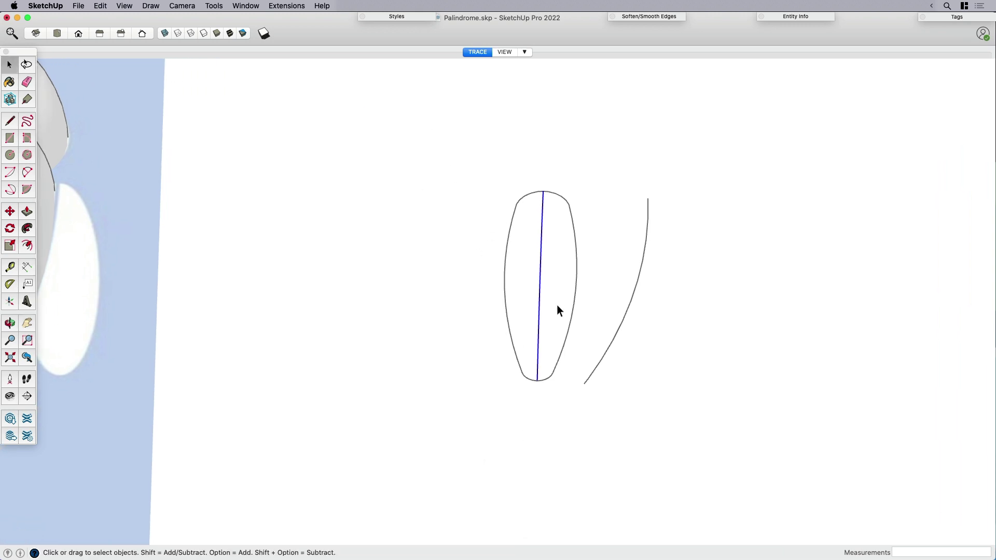
middle_drag(563, 316, 503, 316)
Generate a Soap Bubble skin with 30 divisions across the arm outline face
click(519, 318)
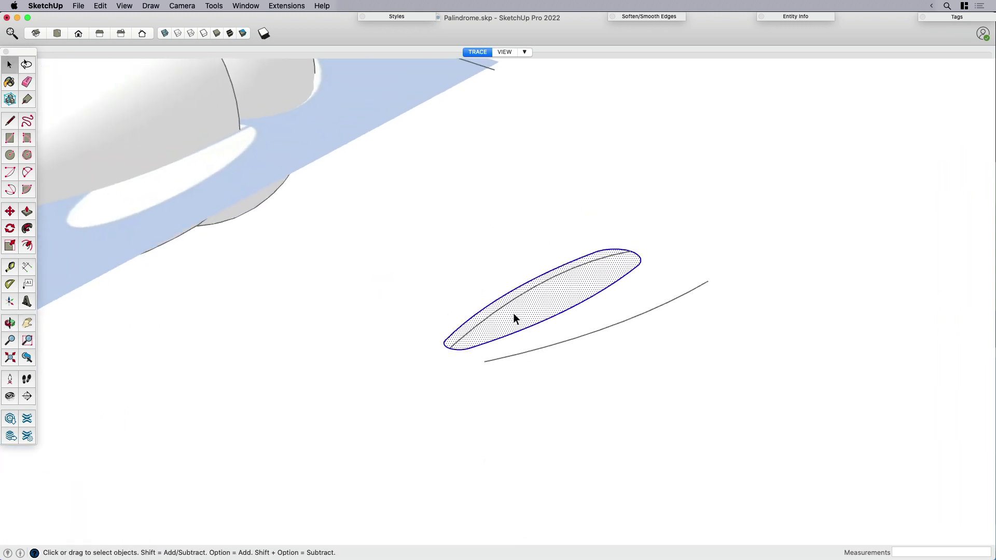
click(128, 7)
mouse_move(145, 44)
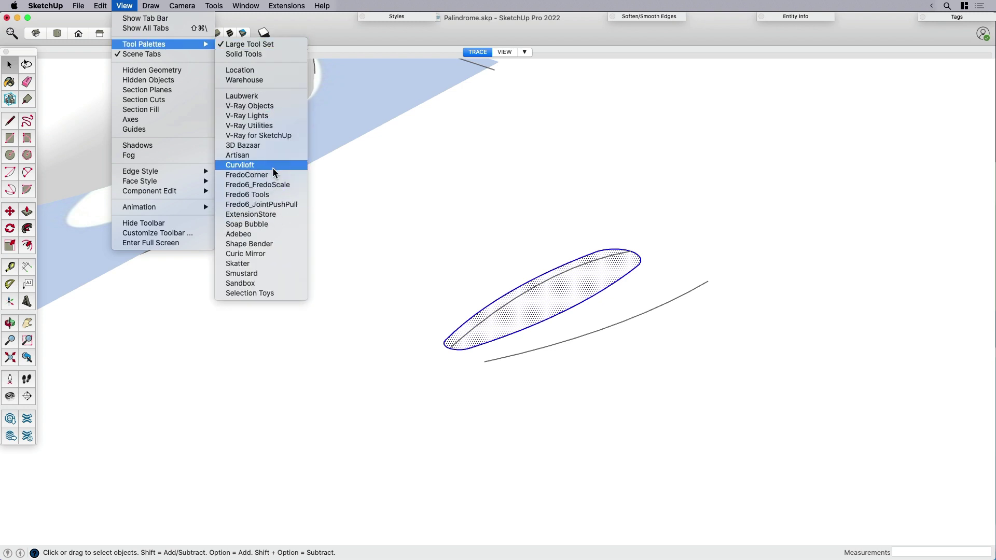
click(273, 225)
drag(369, 279, 359, 240)
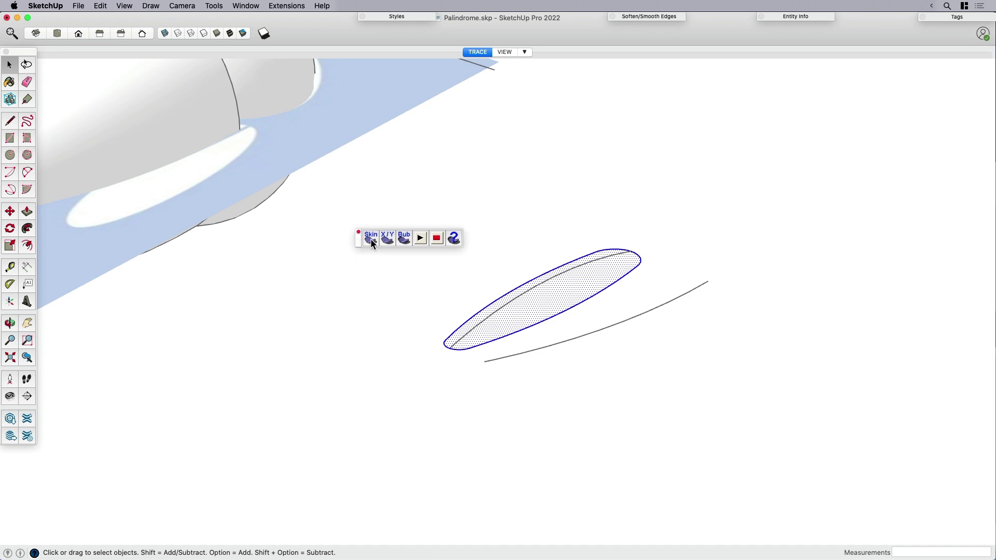
click(372, 238)
text(30)
key(Return)
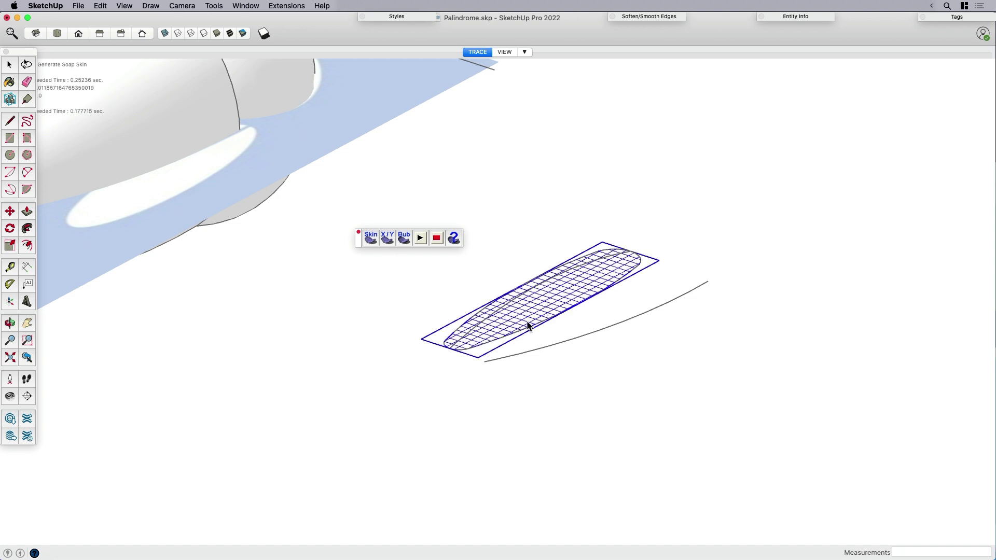
Inflate the skin at pressure -200 and orbit around the bubble
middle_drag(405, 240, 544, 212)
click(405, 240)
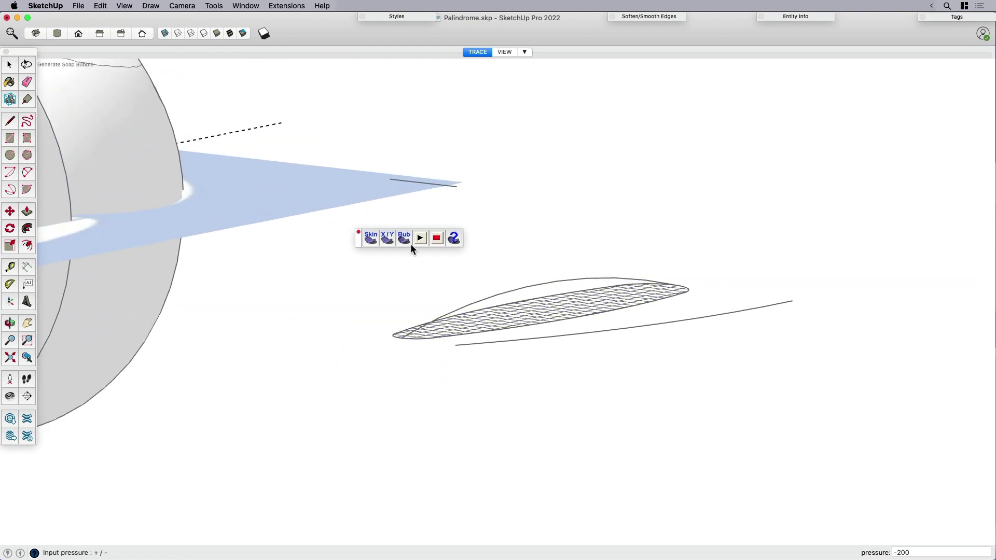
text(-200)
key(Return)
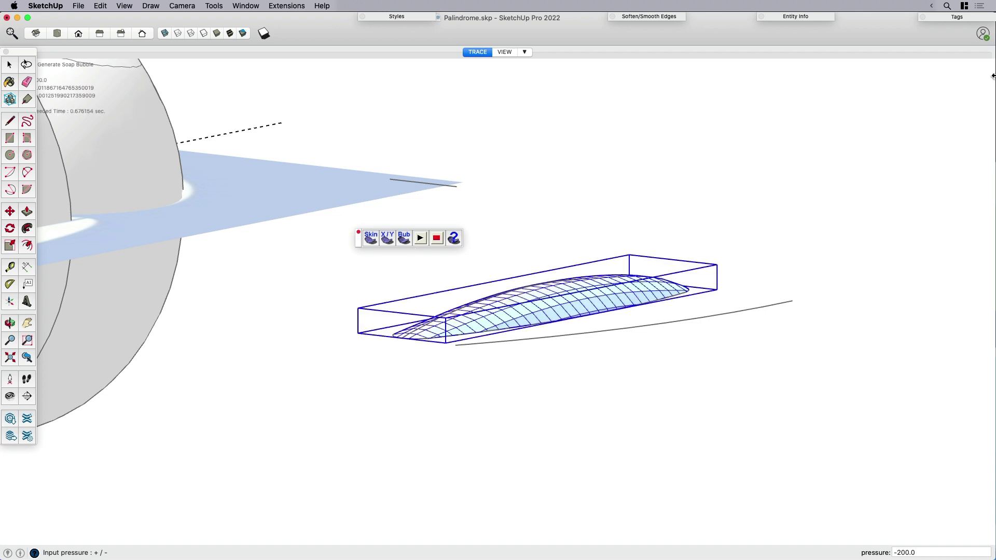
middle_drag(449, 300, 502, 281)
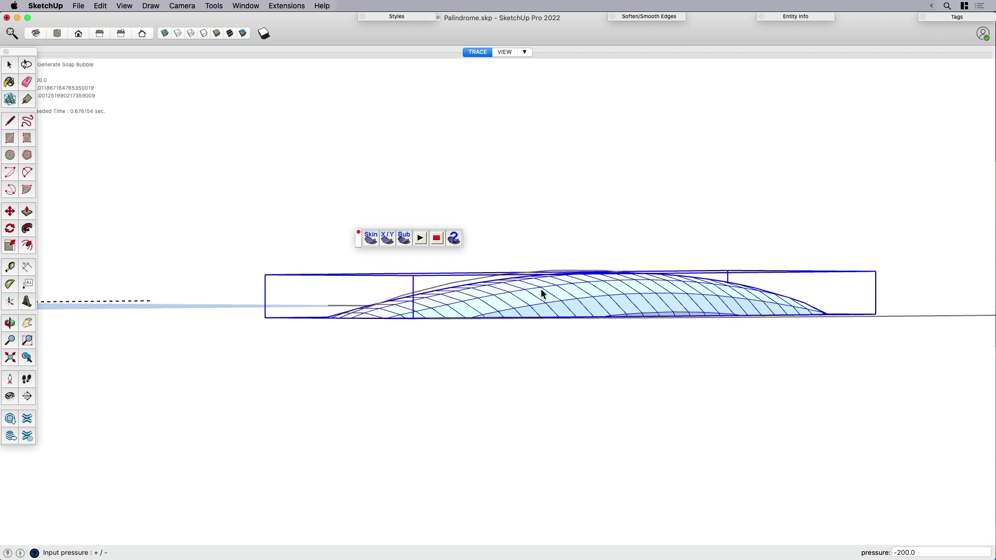
middle_drag(520, 293, 533, 422)
scroll(531, 378, down, 2)
scroll(534, 374, down, 2)
middle_drag(534, 374, 520, 466)
Move the bubble further left and close the Soap Bubble toolbar
click(515, 453)
click(539, 395)
key(m)
drag(527, 462, 454, 460)
key(space)
click(358, 232)
scroll(496, 279, down, 2)
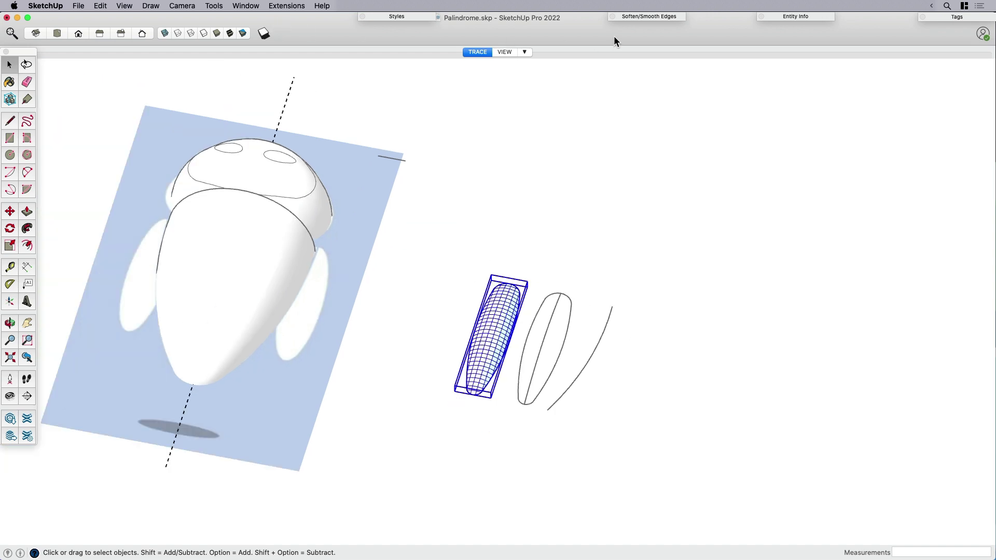
Soften away the bubble's mesh lines with Soften/Smooth Edges
click(637, 16)
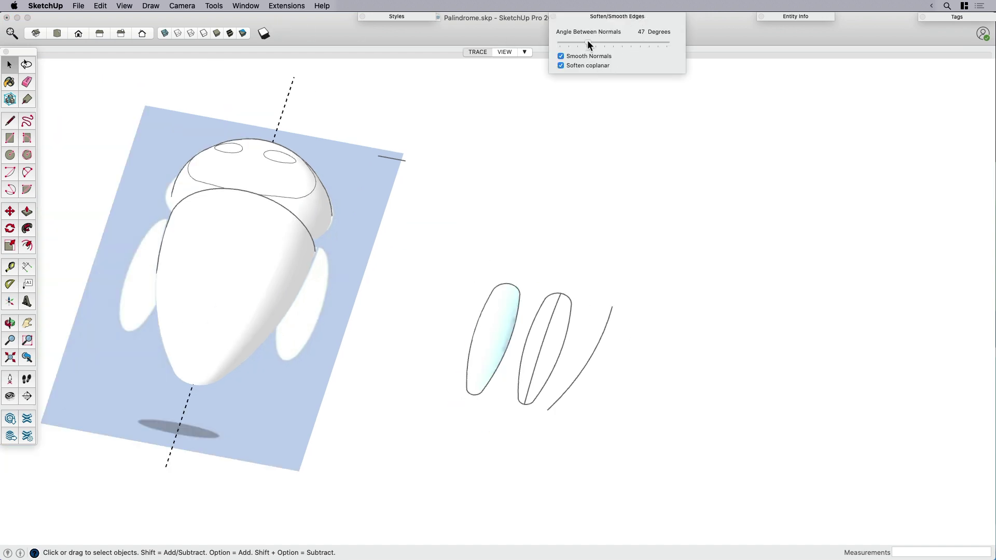
click(610, 16)
click(505, 309)
scroll(498, 332, up, 1)
Reverse the bubble's faces inside its group
double_click(496, 334)
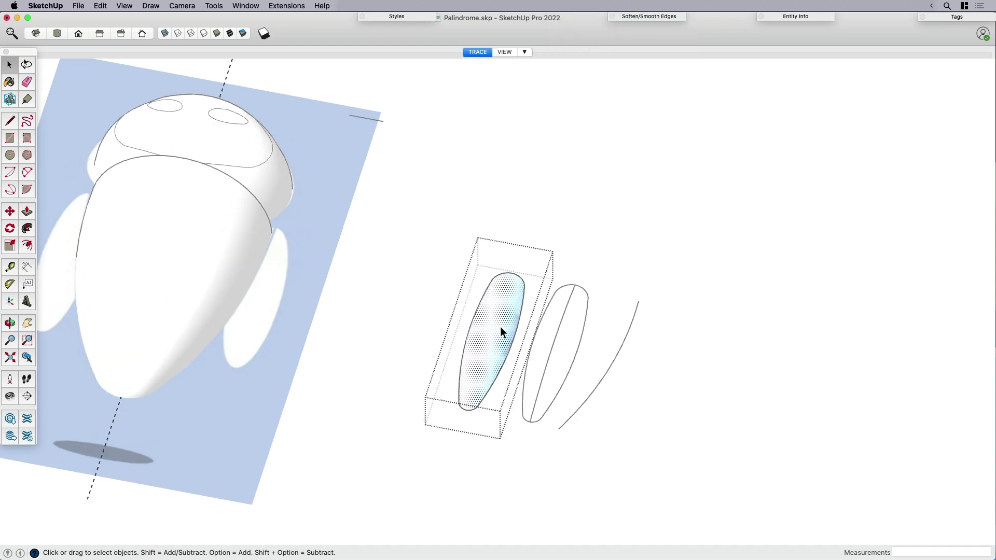
right_click(496, 335)
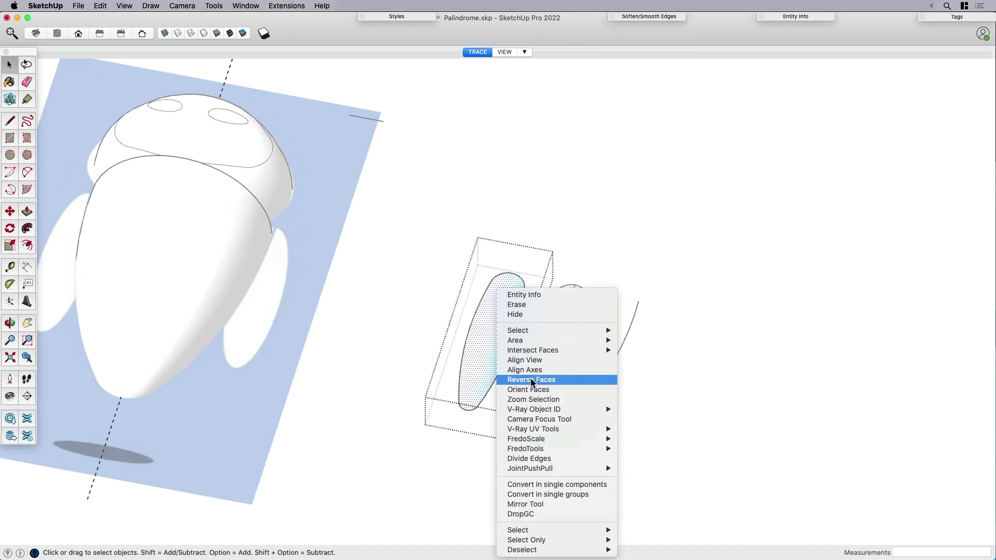
click(530, 380)
click(567, 224)
scroll(567, 224, down, 1)
mouse_move(536, 322)
middle_down()
mouse_move(629, 311)
mouse_move(509, 338)
middle_up()
Turn the bubble arm group into a component
click(510, 333)
right_click(517, 317)
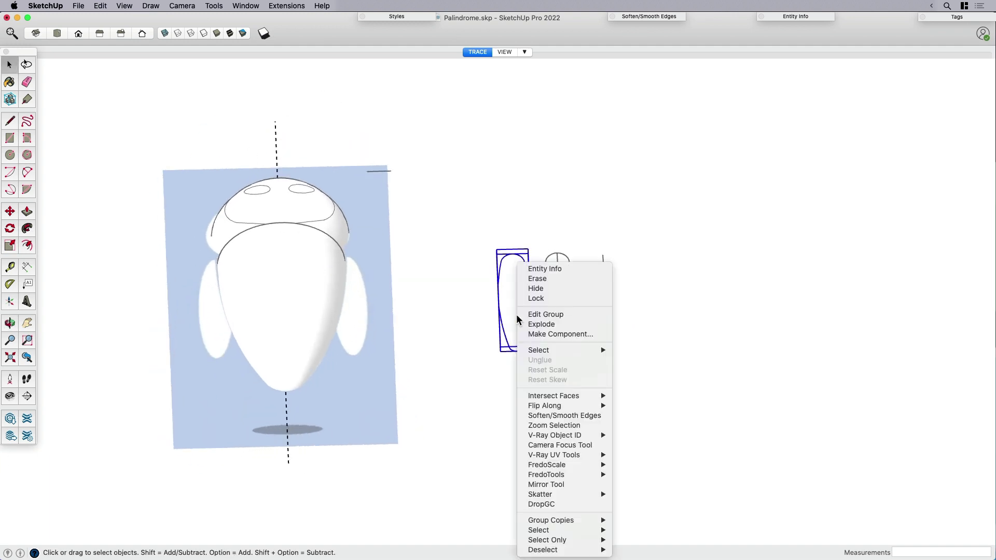
click(539, 334)
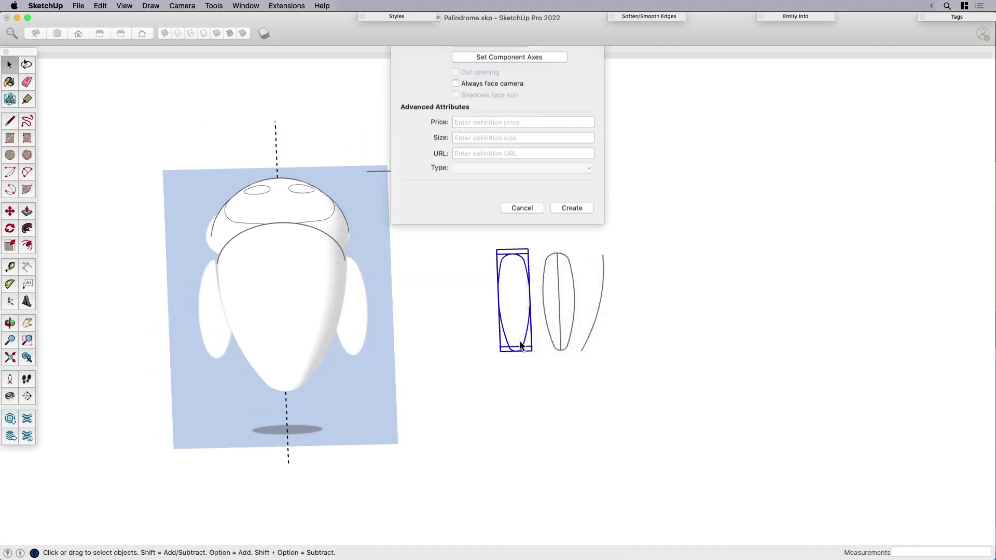
key(Return)
key(m)
key(alt)
click(523, 379)
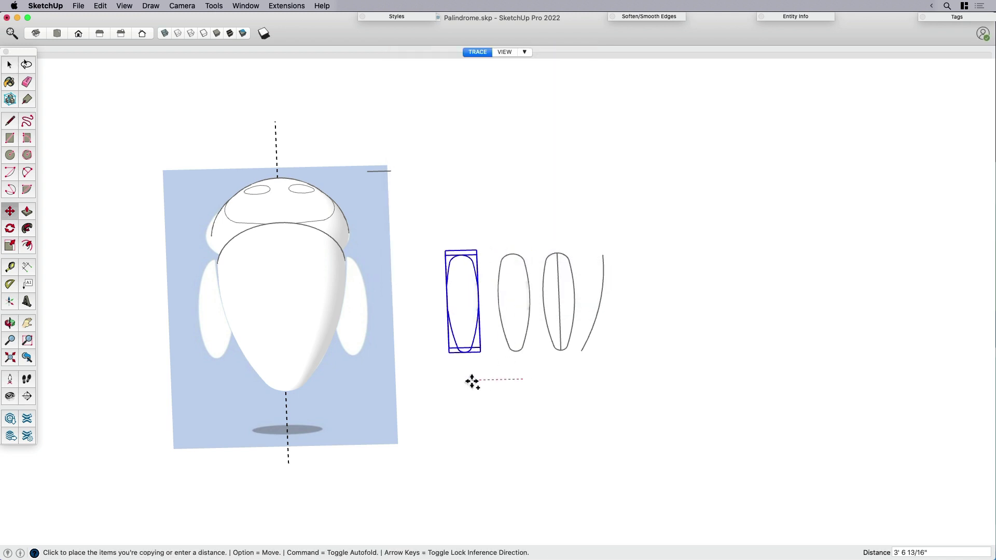
key(space)
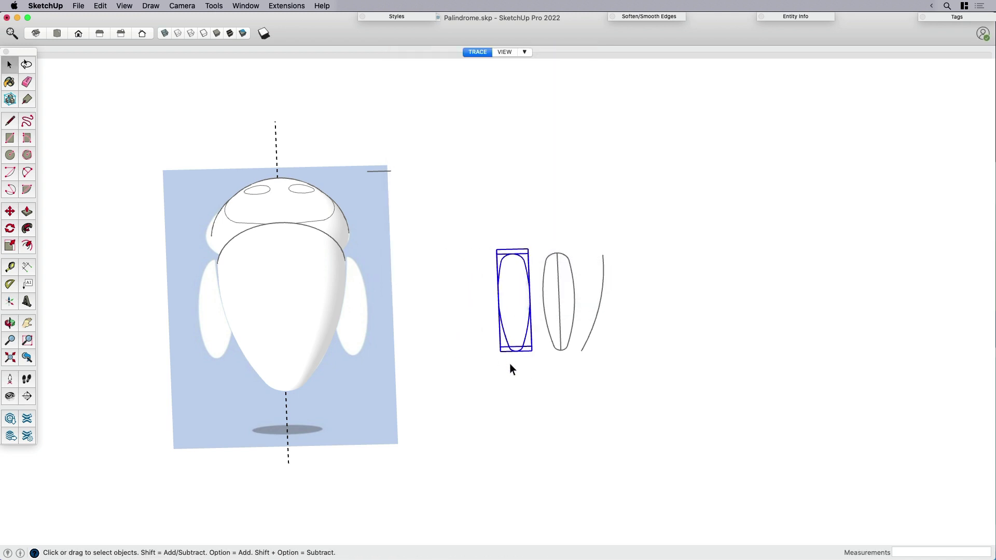
Rotate the arm component 90° to stand edge-on
scroll(515, 361, up, 2)
key(q)
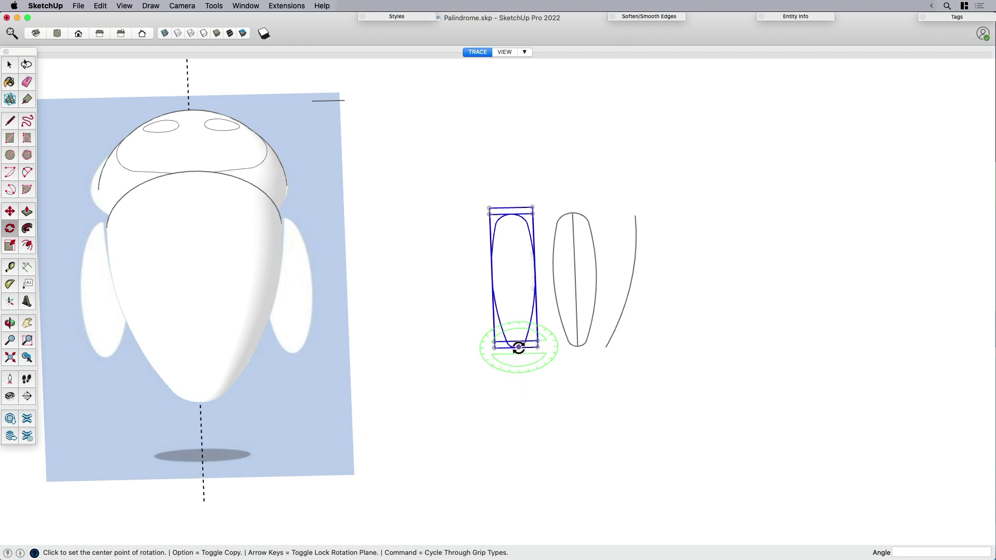
click(518, 347)
click(527, 381)
key(space)
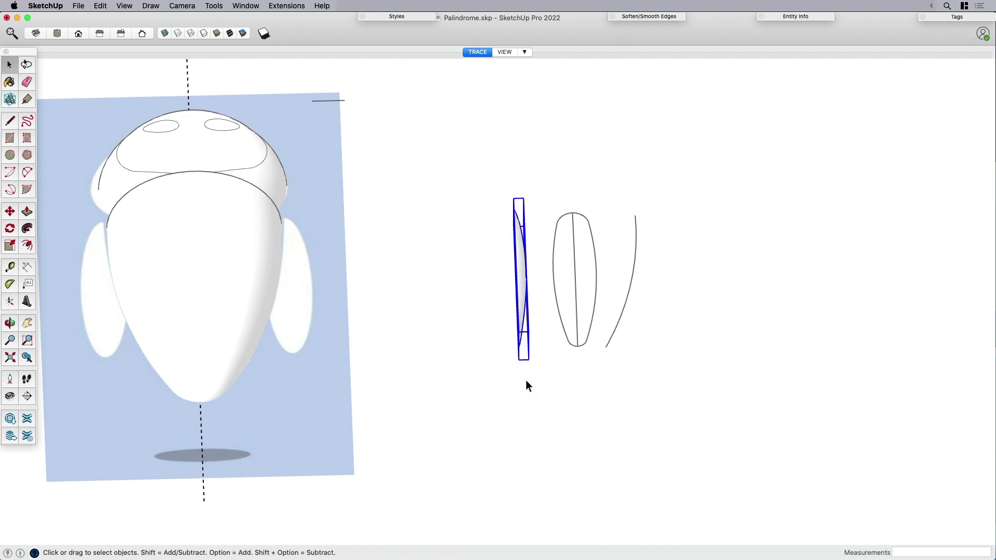
In front view, move the arm against the right side of the body
key(super+3)
key(m)
click(599, 394)
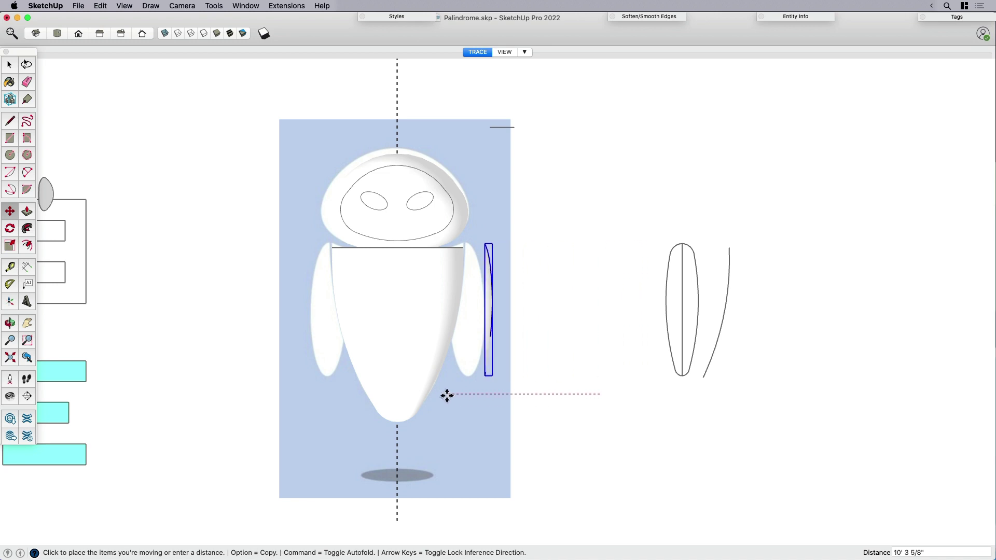
click(448, 395)
scroll(495, 358, up, 2)
click(490, 373)
click(467, 414)
scroll(459, 223, up, 3)
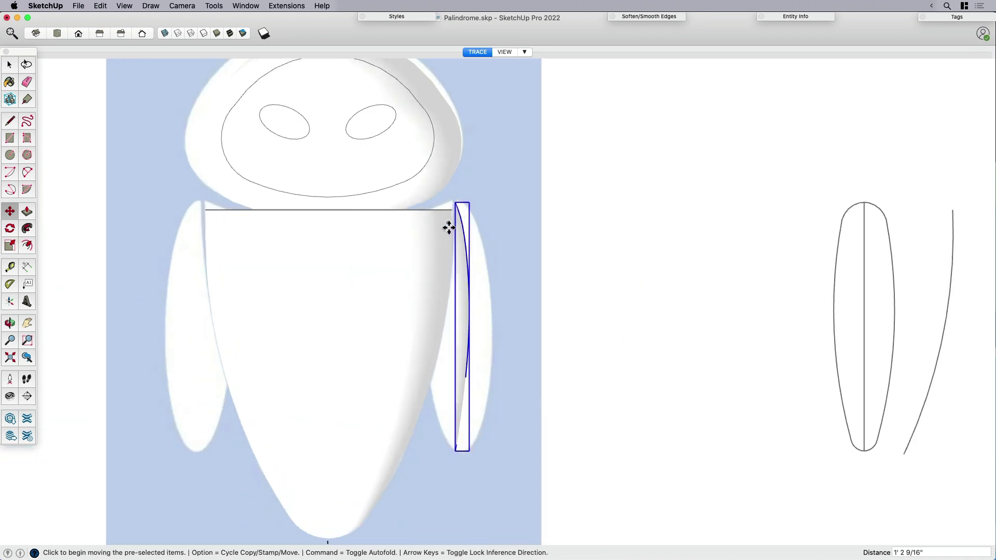
click(458, 216)
scroll(485, 196, up, 3)
click(484, 203)
scroll(484, 269, down, 2)
click(487, 270)
click(496, 271)
Tilt the right arm slightly outward about its top
key(q)
click(466, 191)
click(478, 507)
click(502, 498)
key(space)
scroll(546, 404, down, 2)
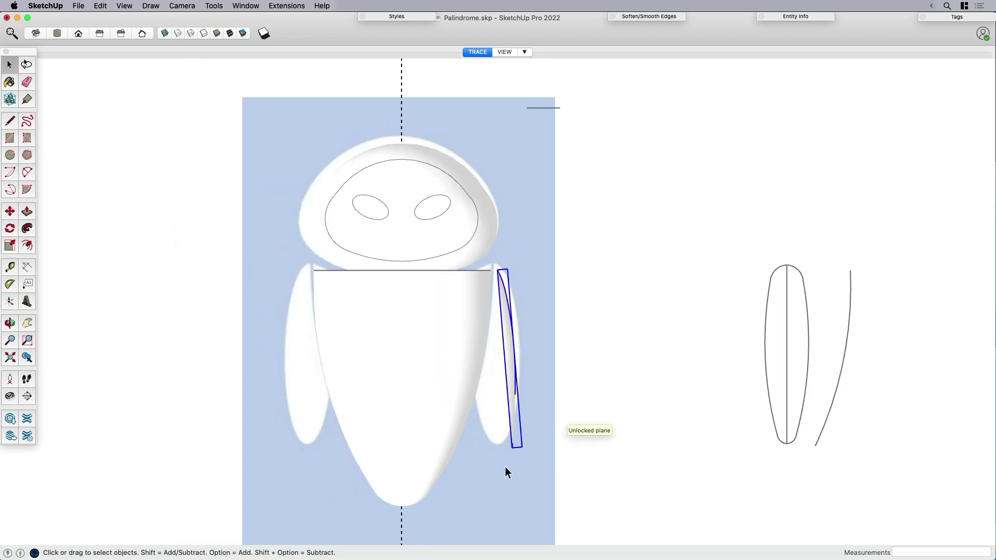
Copy the arm to the left side and mirror it with a -1 scale
key(m)
click(516, 475)
key(alt)
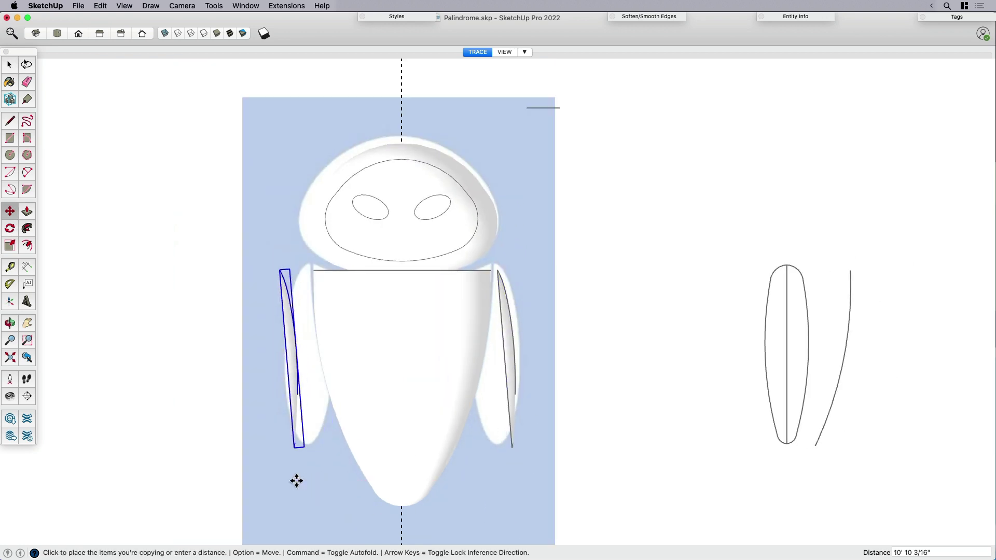
click(296, 481)
middle_drag(296, 481, 149, 314)
scroll(308, 287, up, 3)
key(s)
click(288, 273)
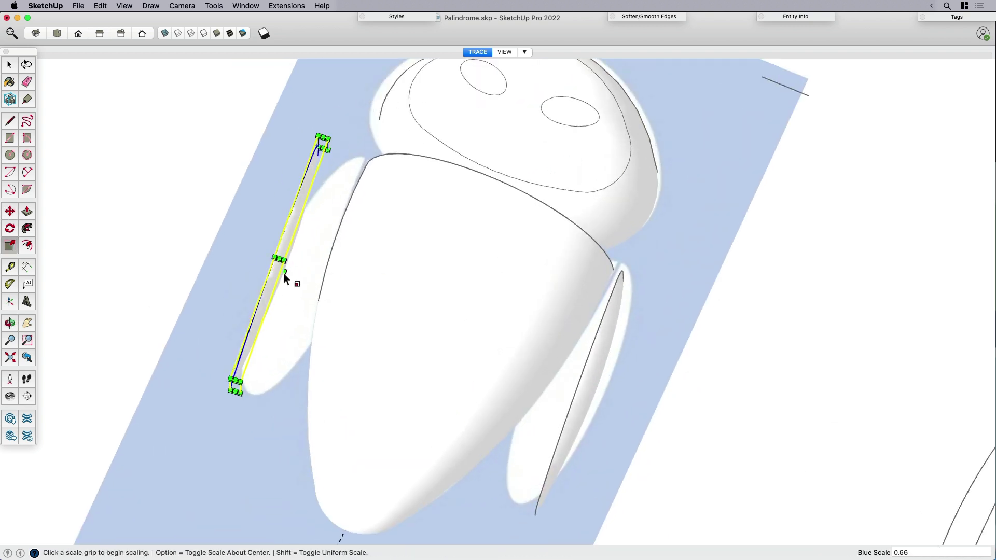
text(-1)
key(Return)
Tilt the left arm outward about its top in front view
key(f)
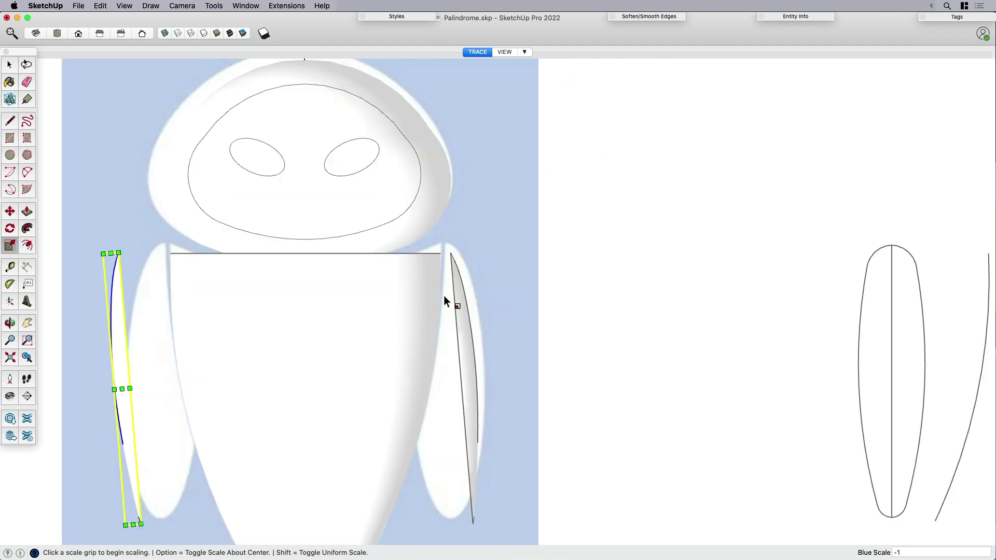
scroll(481, 309, down, 2)
shift+middle_drag(481, 310, 455, 403)
key(q)
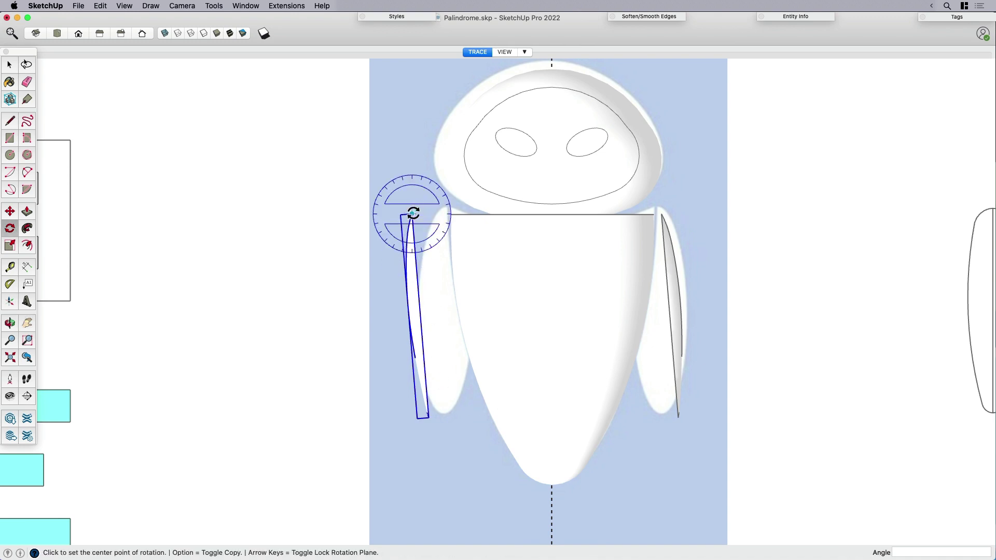
click(432, 218)
click(422, 471)
click(390, 472)
Position the left arm against the body, snapped to the body's top corner
key(m)
click(417, 472)
click(453, 477)
scroll(430, 240, up, 5)
click(408, 234)
click(409, 234)
scroll(617, 218, down, 5)
key(space)
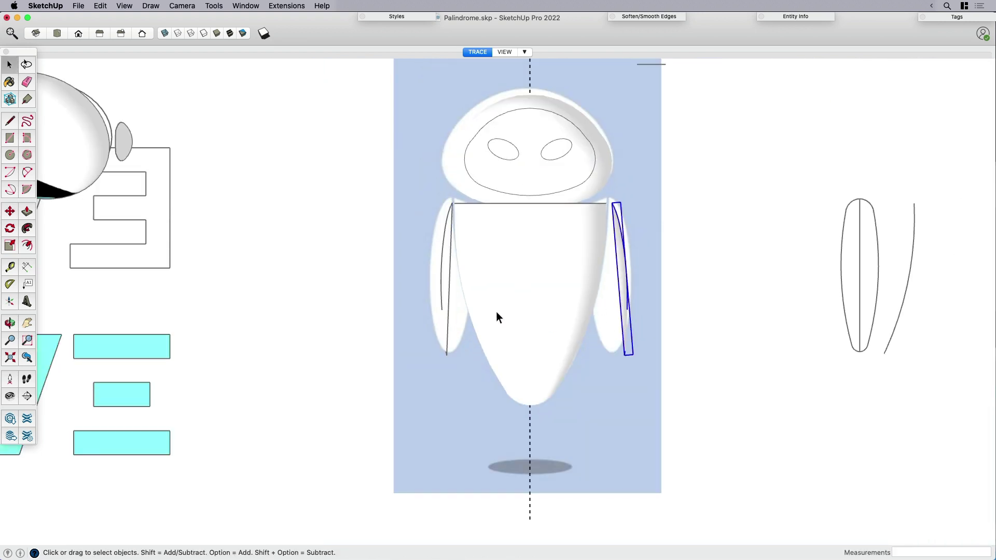
mouse_move(486, 311)
middle_down()
mouse_move(602, 200)
mouse_move(509, 238)
middle_up()
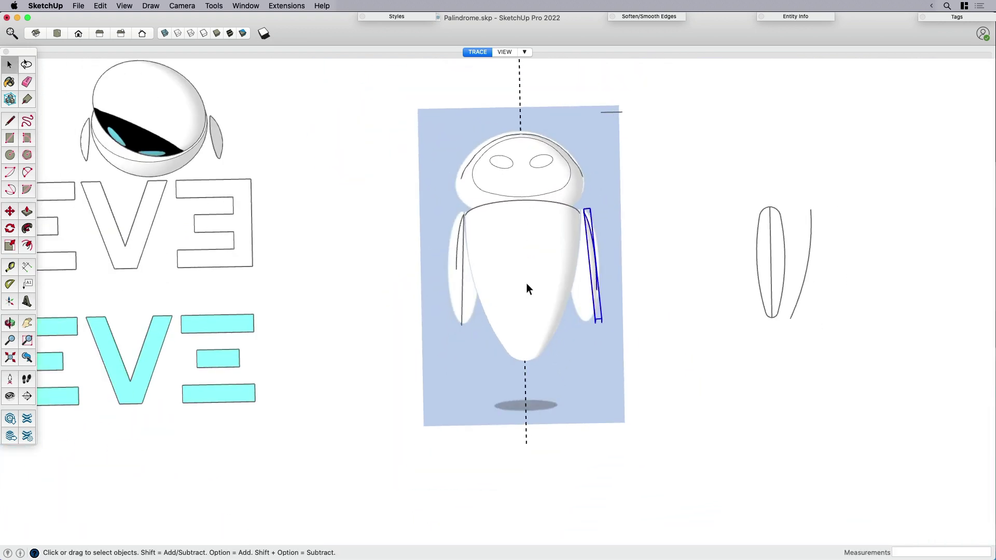
Look down at the robot, open its group, and select the head's face area
mouse_move(540, 331)
middle_down()
mouse_move(384, 244)
mouse_move(537, 229)
middle_up()
scroll(550, 244, up, 2)
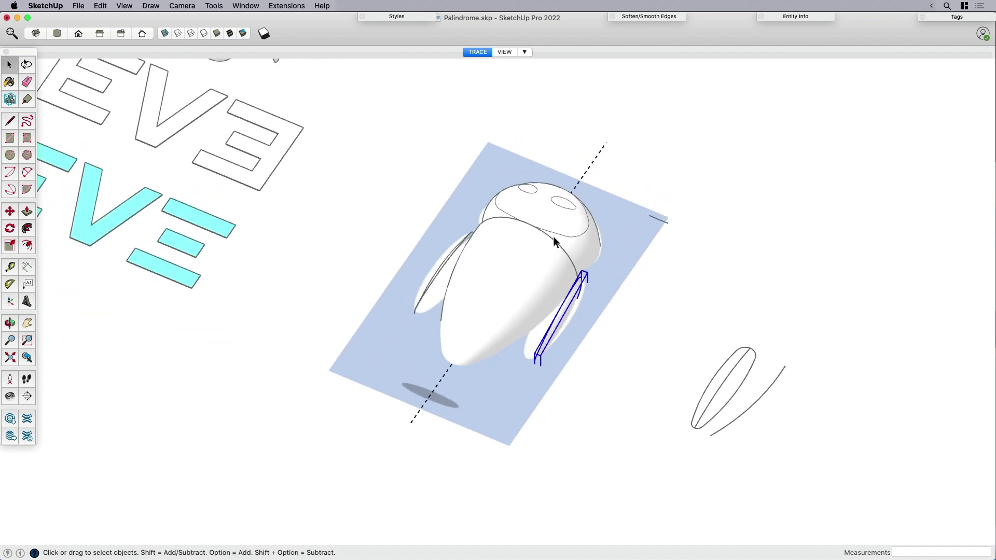
key(o)
drag(529, 289, 531, 385)
key(space)
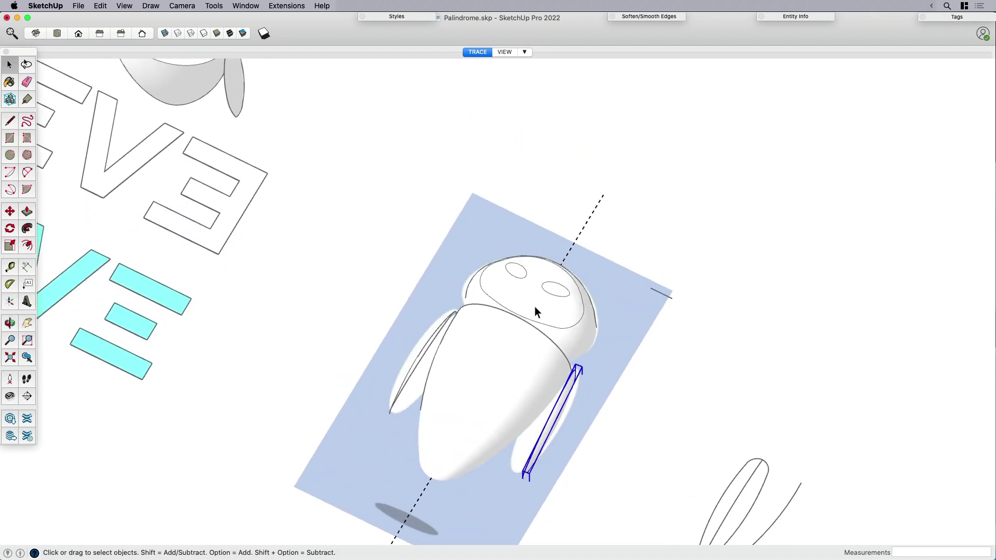
double_click(528, 297)
click(530, 299)
Paint the face black and both eyes Sky cyan
key(b)
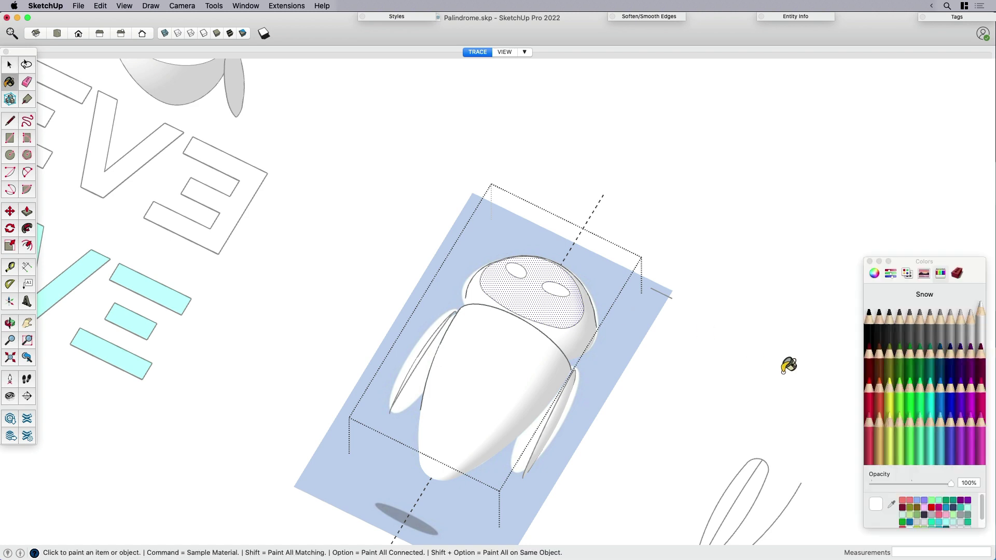
click(870, 333)
click(555, 310)
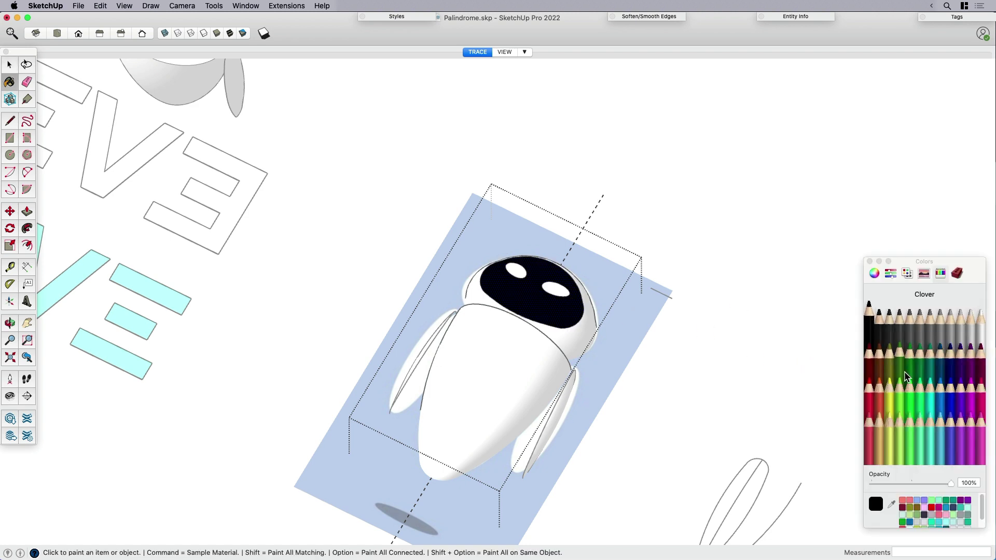
click(943, 432)
click(556, 286)
click(518, 269)
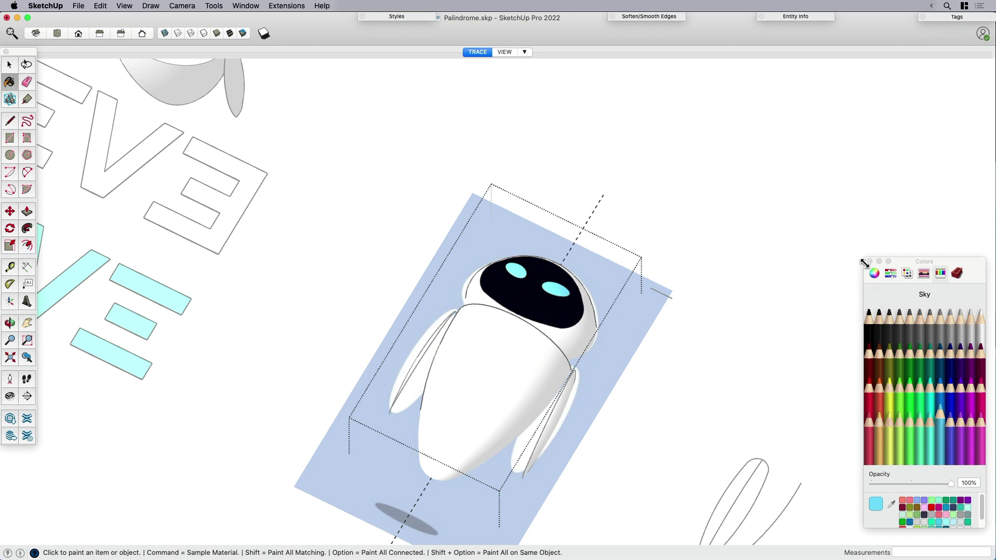
key(space)
scroll(655, 337, down, 5)
Make the right-hand robot and both its arms into one component
click(526, 346)
scroll(467, 317, up, 1)
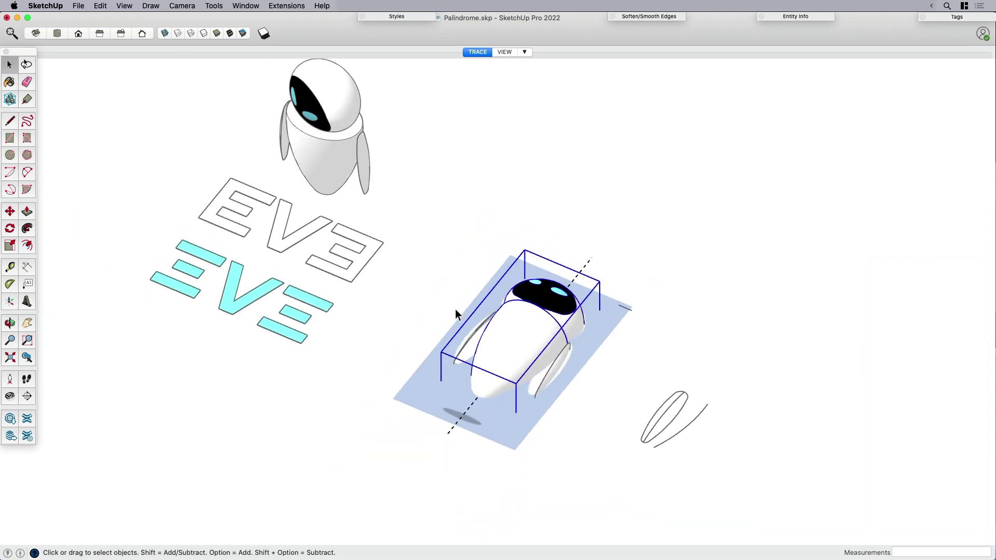
drag(430, 233, 621, 439)
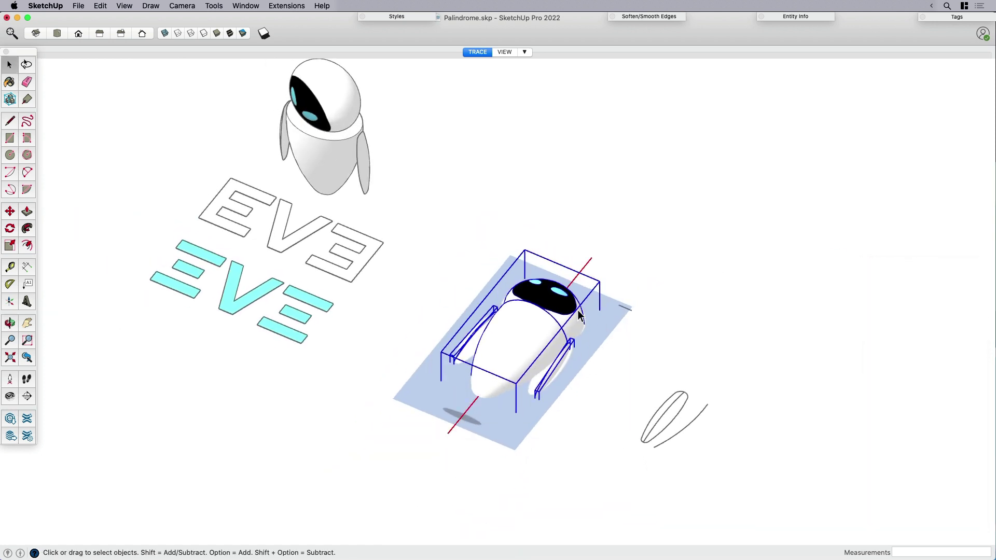
key(g)
key(Return)
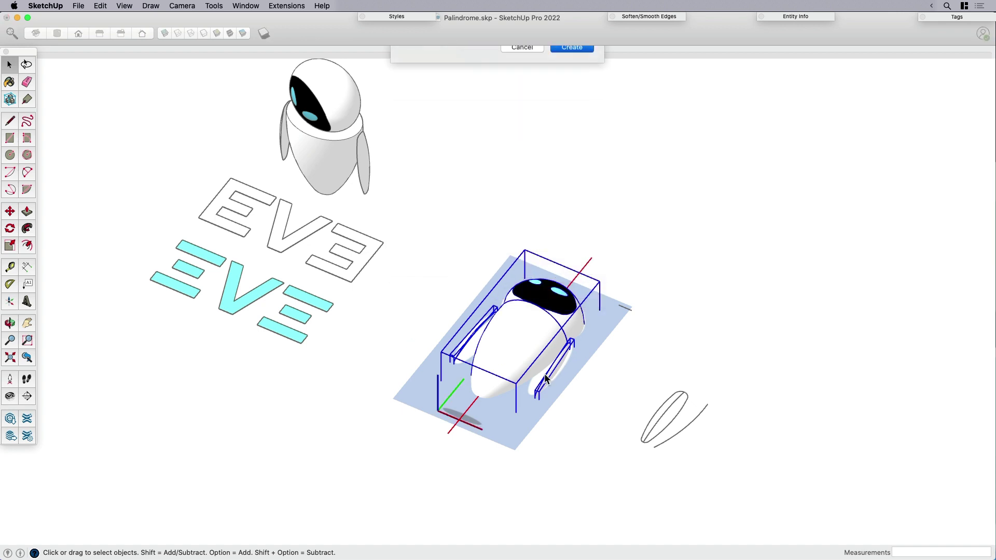
middle_drag(521, 370, 483, 381)
Start a 60° rotation on the robot, then cancel it so it stays upright
key(q)
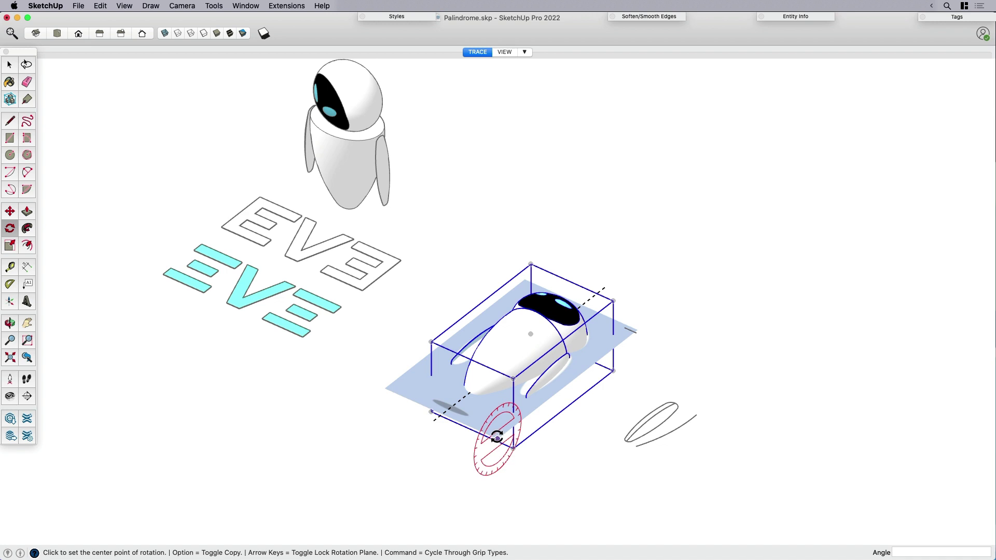
click(496, 438)
click(512, 411)
key(Escape)
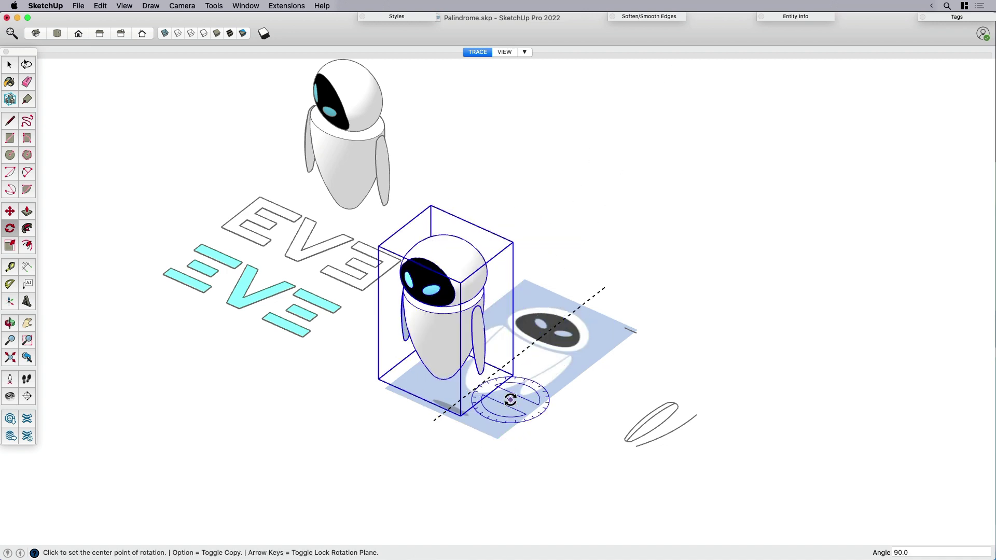
middle_drag(444, 434, 564, 347)
key(space)
Load the white Snow colour in the Paint Bucket and view both robots from the side
key(b)
click(978, 325)
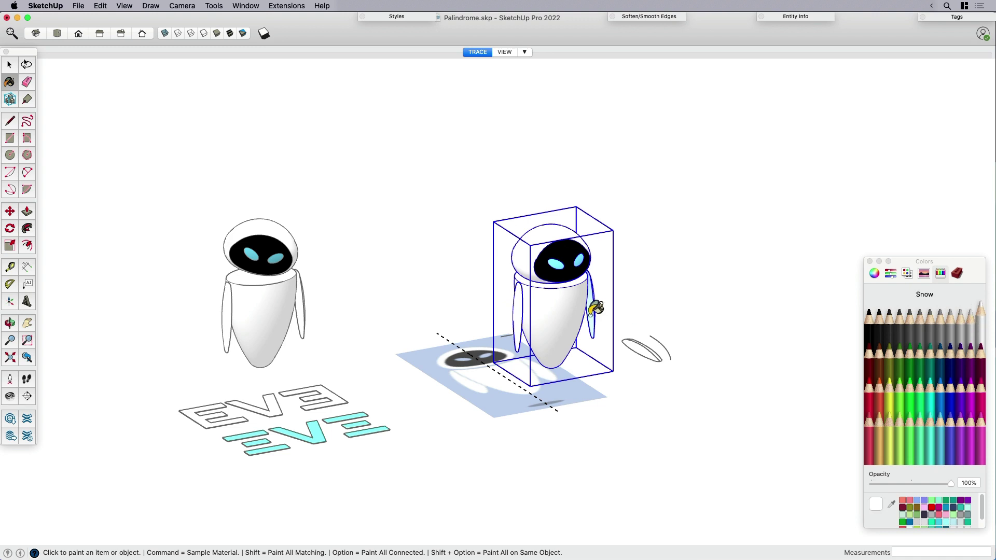
click(870, 265)
key(space)
middle_drag(586, 329, 708, 283)
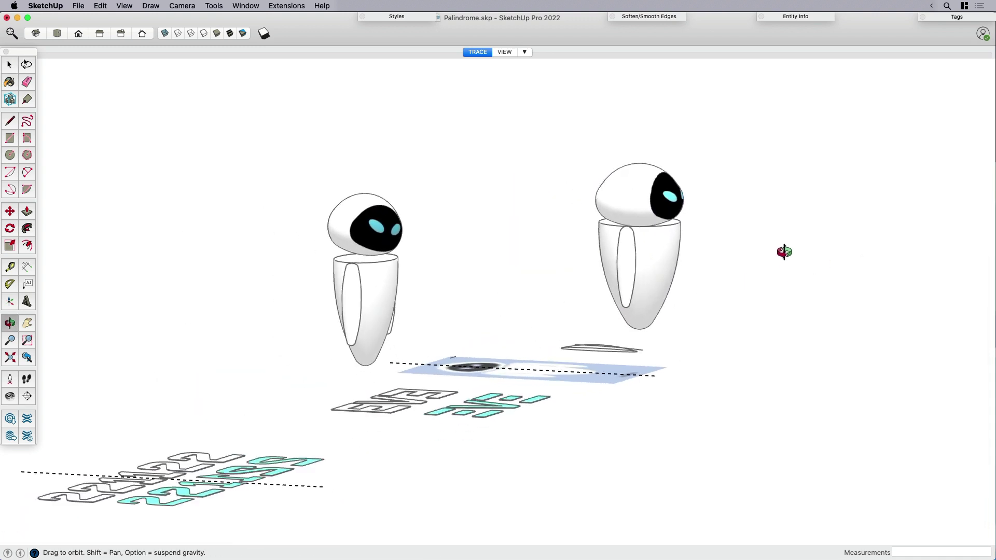
Open the right robot group and select its inner body object
key(space)
scroll(675, 239, up, 10)
click(646, 271)
double_click(646, 273)
double_click(655, 282)
click(631, 288)
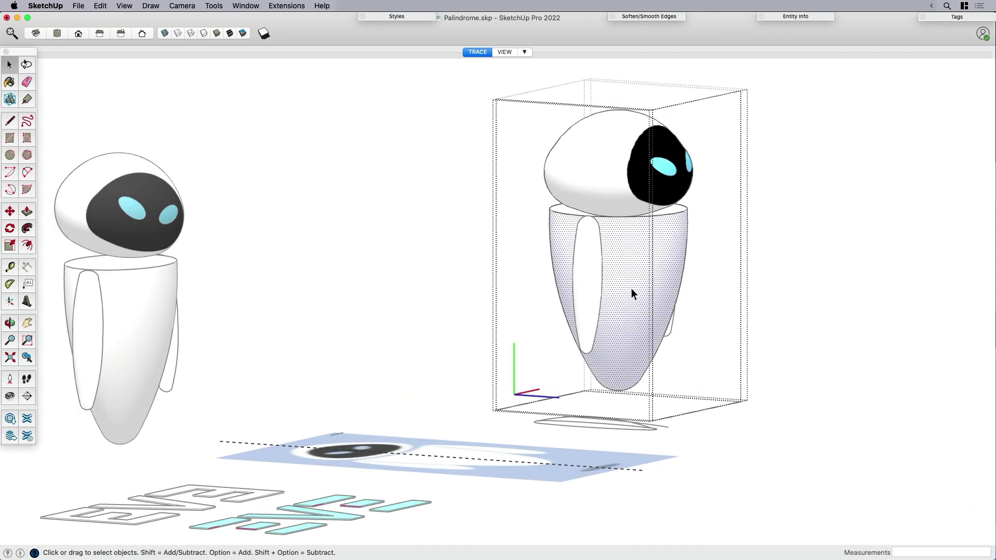
triple_click(652, 289)
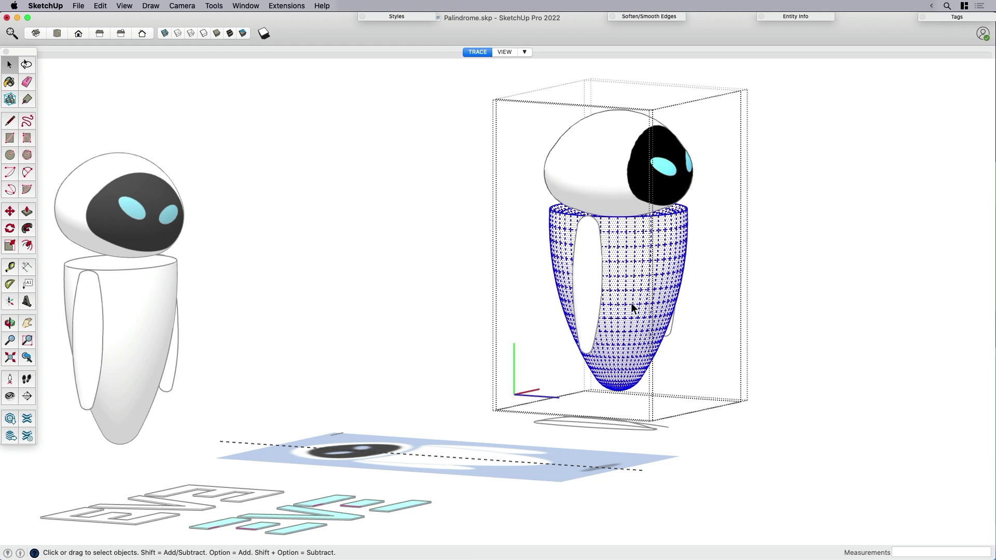
key(Escape)
click(645, 293)
middle_drag(645, 294, 665, 314)
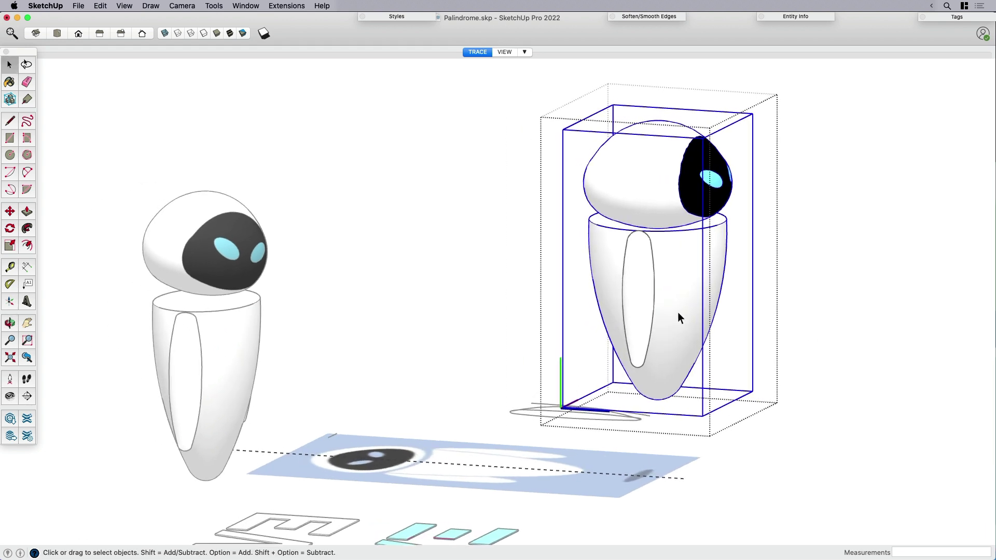
Scale the inner body along one axis to 0.88 using a side grip
key(s)
click(588, 257)
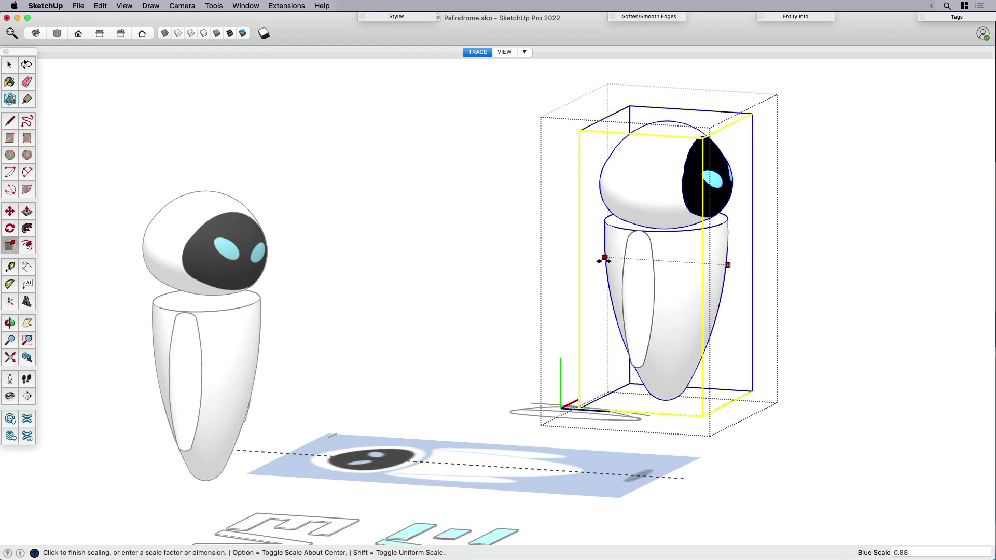
click(604, 260)
click(727, 265)
middle_drag(727, 267, 382, 198)
Move the robot's head to sit squarely on its body
key(space)
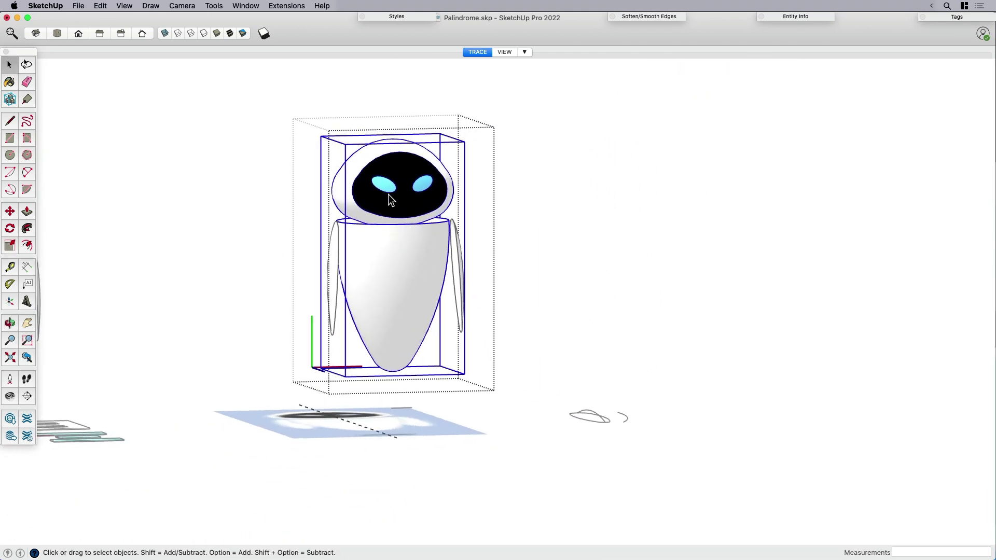
double_click(415, 207)
click(379, 196)
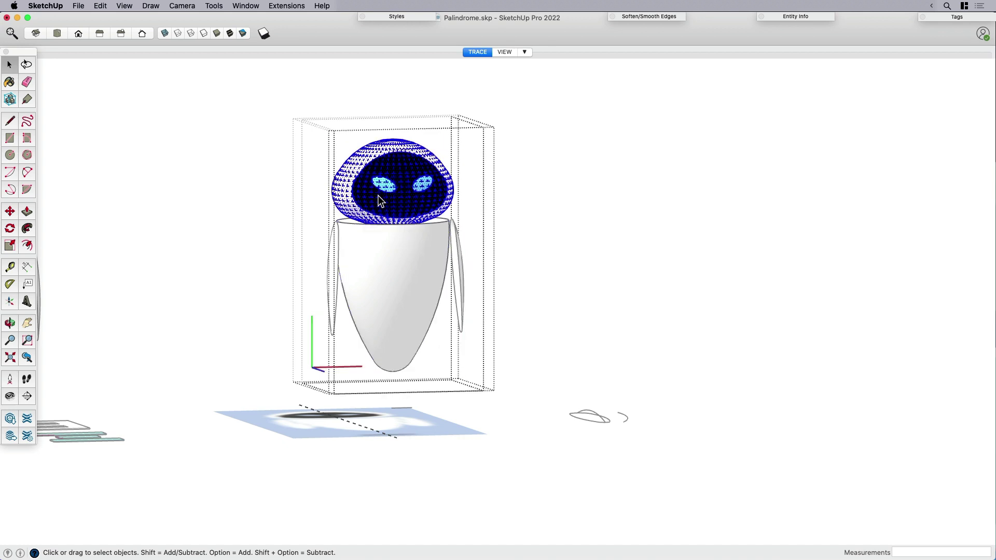
key(m)
click(405, 283)
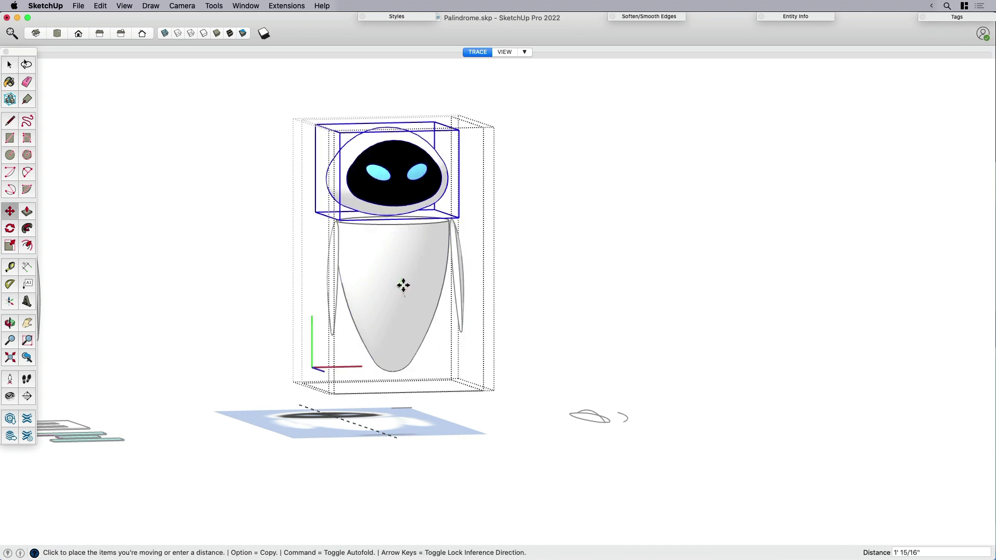
click(402, 284)
scroll(402, 259, down, 3)
scroll(410, 243, up, 4)
key(space)
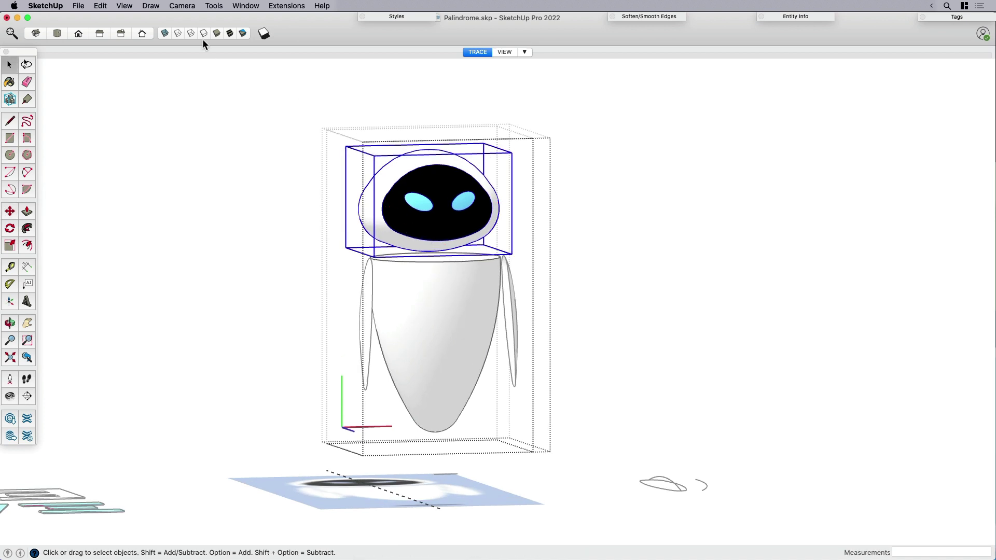
Switch the camera to Perspective view
click(184, 6)
click(179, 62)
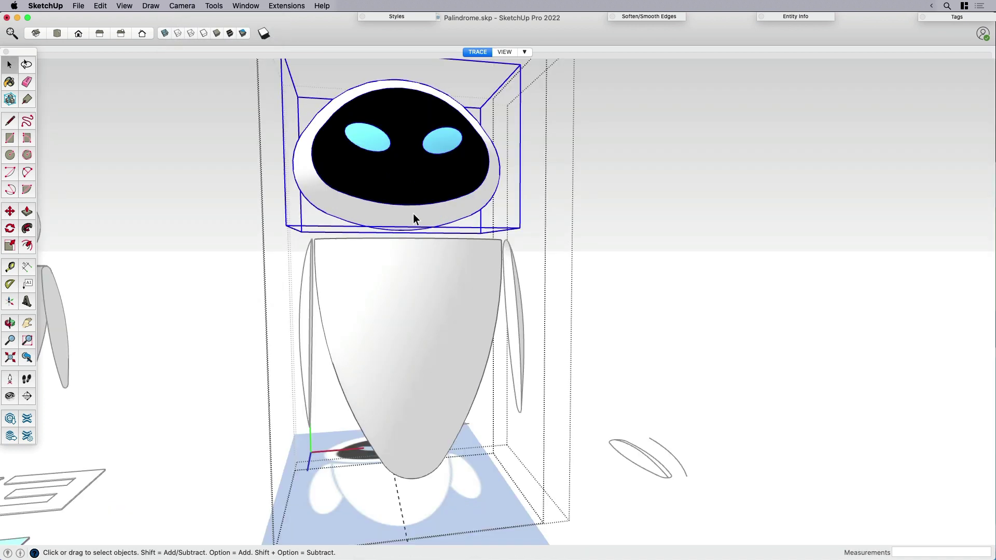
scroll(415, 233, down, 2)
Tilt the robot's head by 6°
key(q)
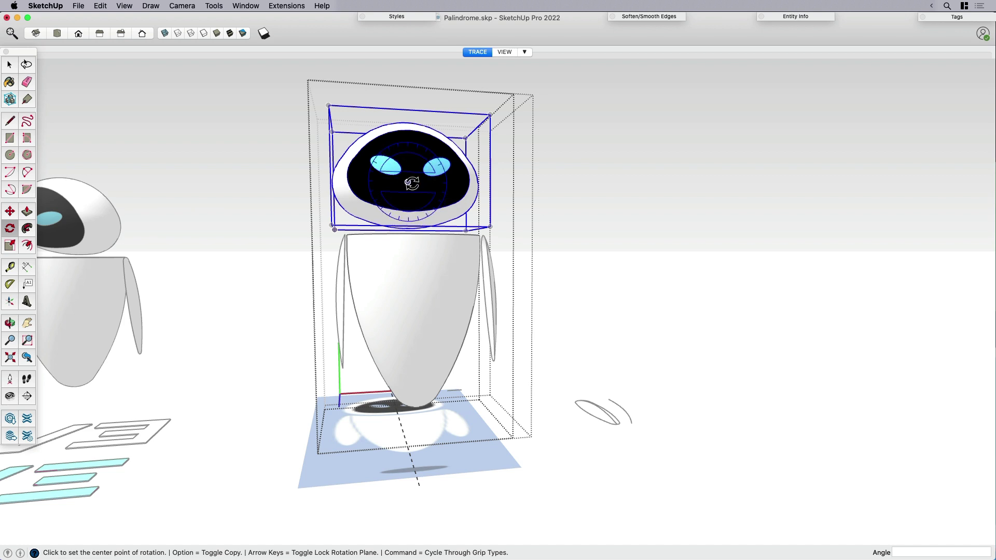
click(412, 183)
click(545, 184)
click(549, 202)
middle_drag(549, 202, 445, 348)
click(429, 295)
click(618, 329)
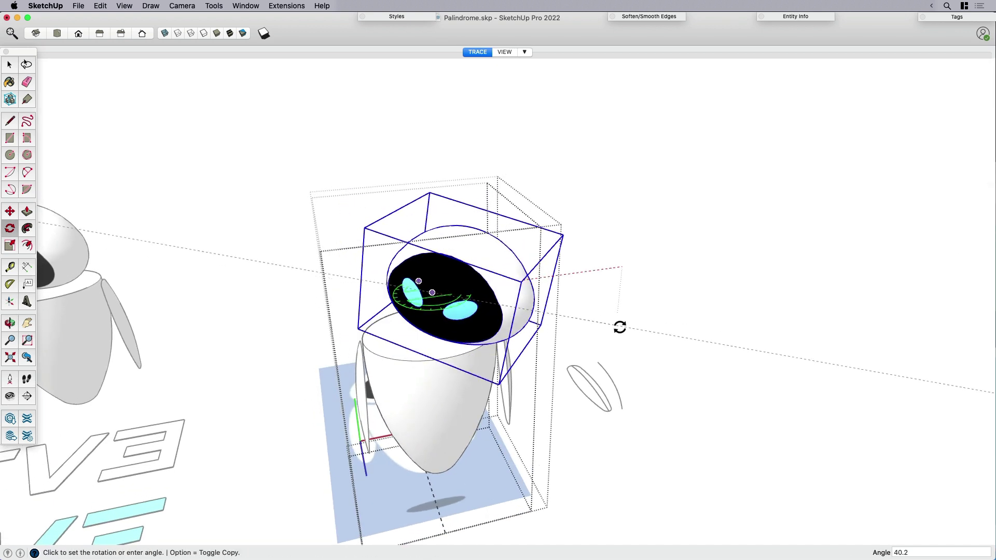
click(619, 332)
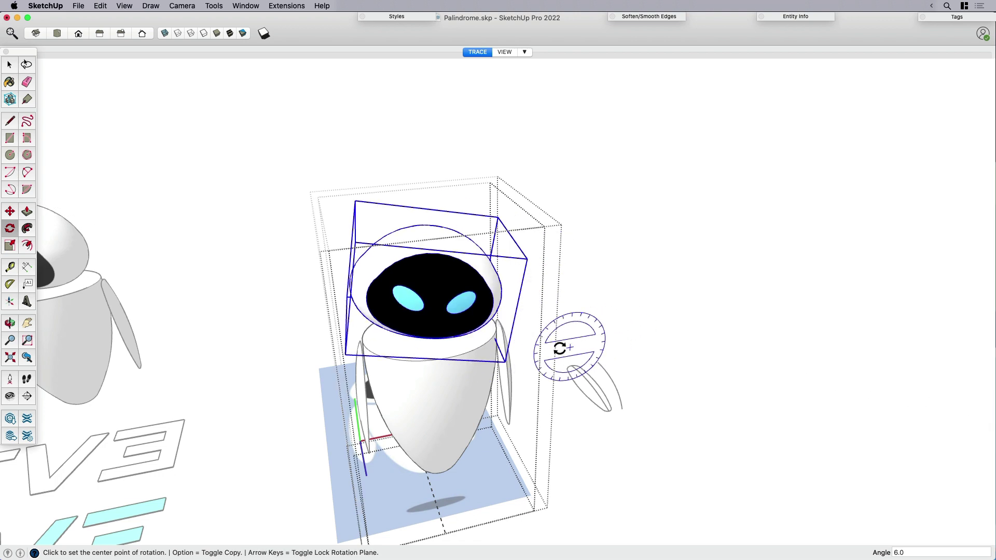
Apply a 67° head rotation, then undo it
text(67)
key(Return)
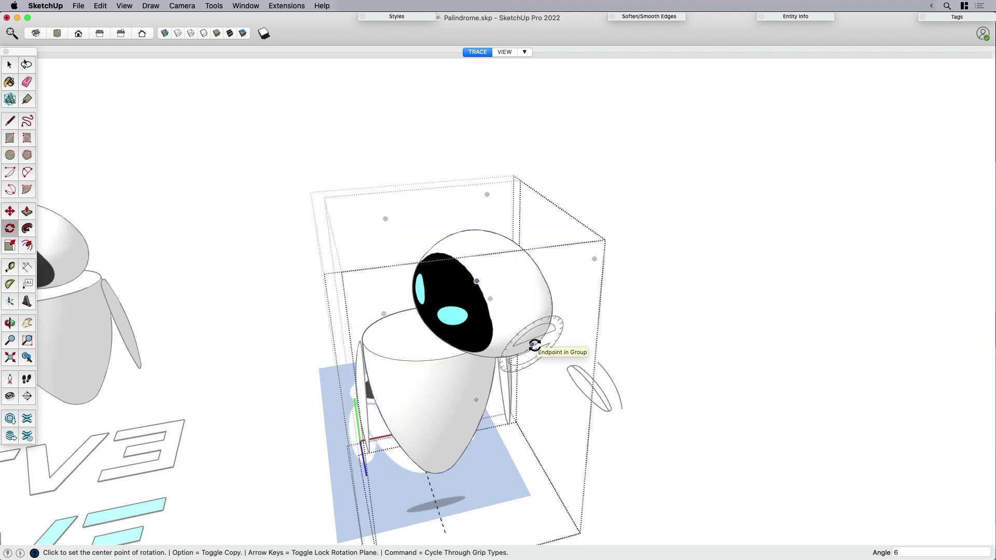
key(super+z)
key(space)
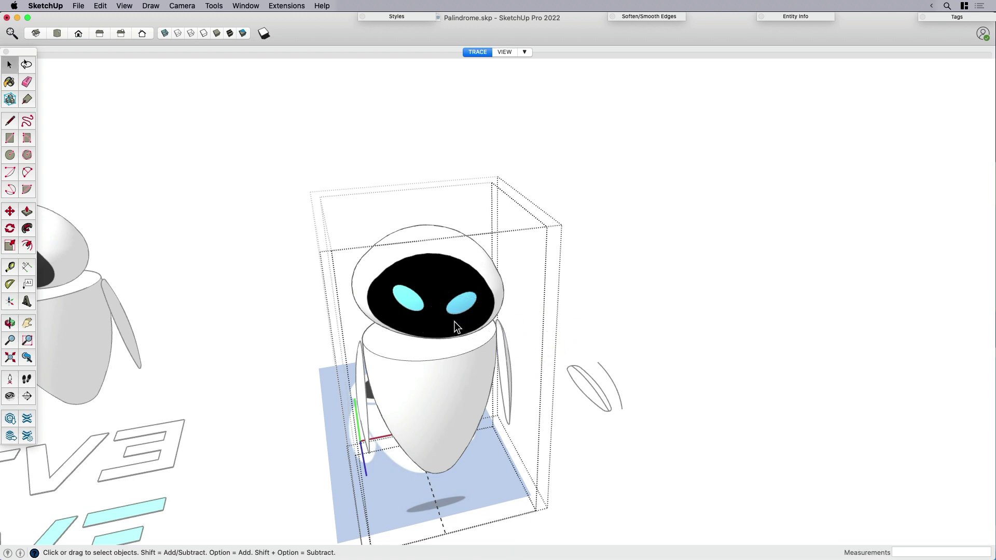
middle_drag(456, 327, 451, 259)
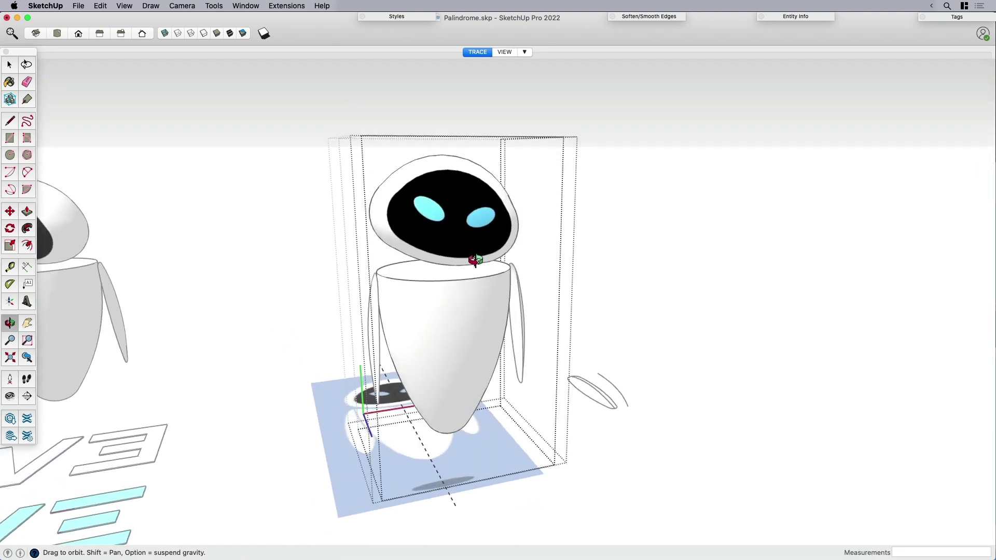
Hide the X-Img-ref and X-Dashed tags and delete the stray arm outline
click(303, 213)
click(951, 24)
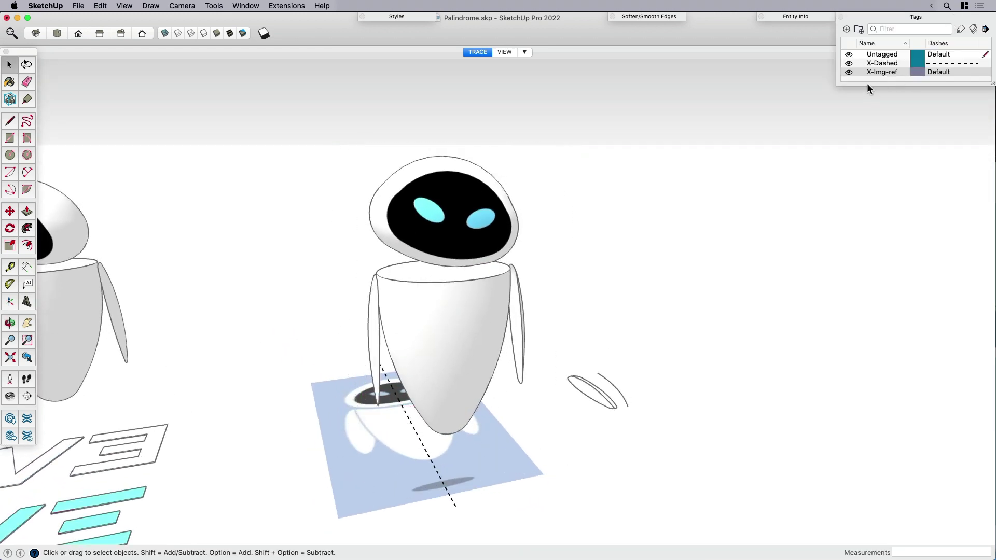
click(848, 72)
click(849, 63)
drag(656, 429, 536, 333)
key(Delete)
click(916, 17)
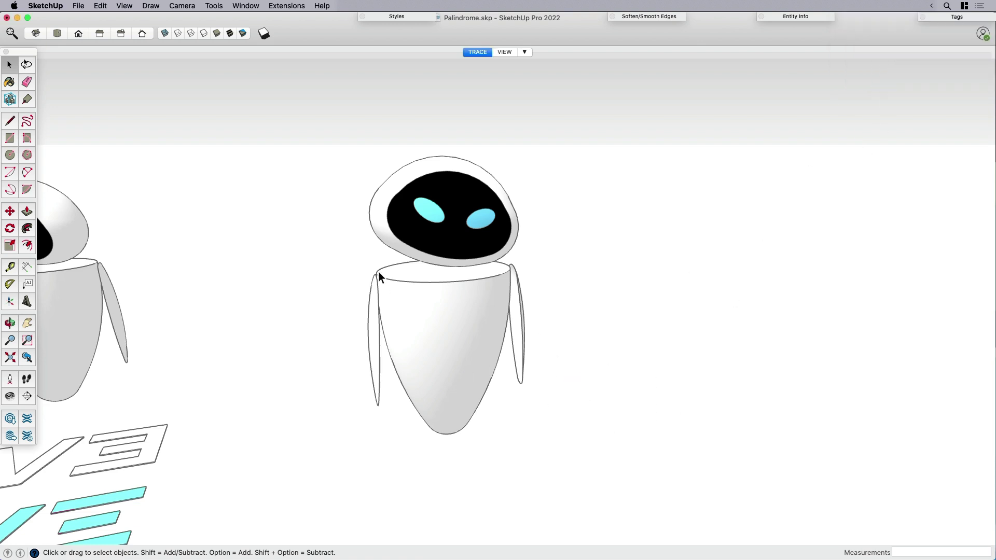
Turn on shadows and centre the robot in view
click(264, 33)
scroll(398, 380, up, 3)
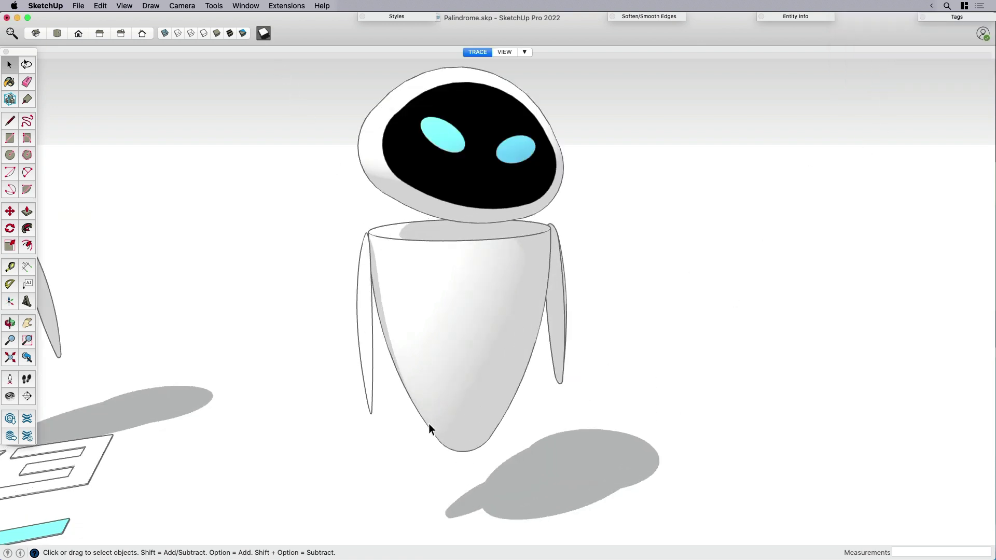
mouse_move(428, 423)
shift+middle_down()
mouse_move(419, 392)
mouse_move(433, 409)
shift+middle_up()
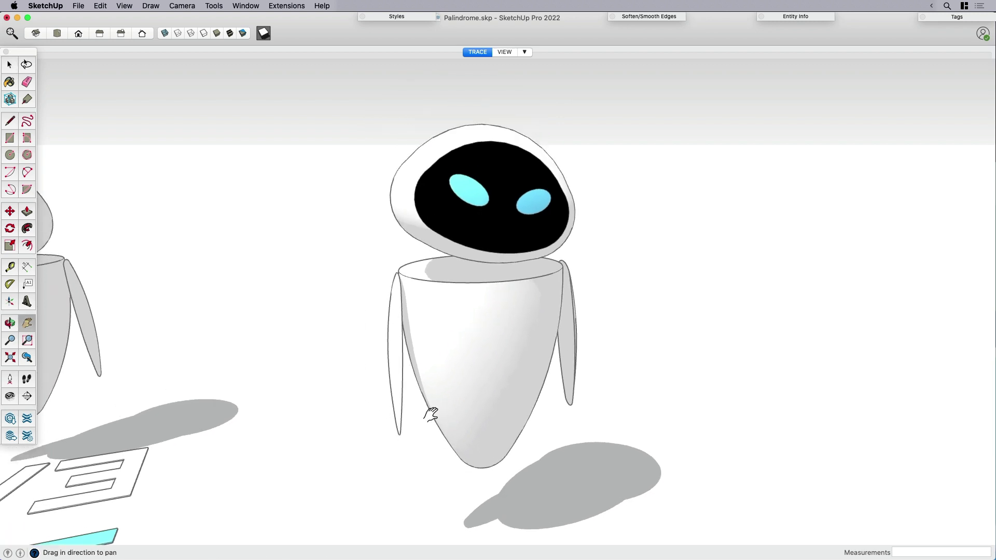